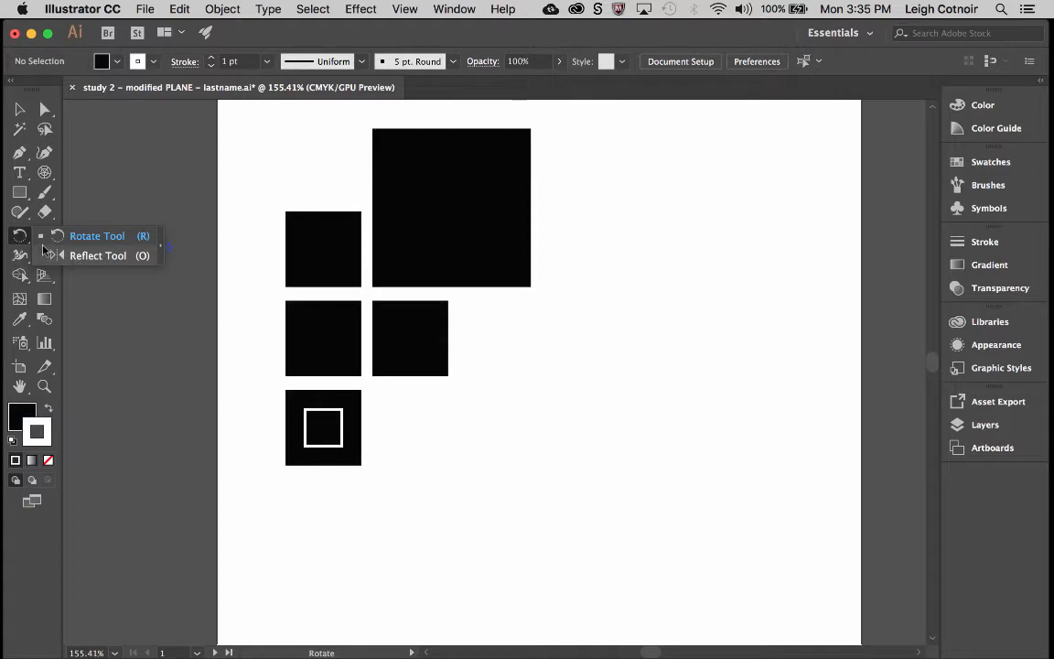
Select the lowest black square together with the small white-outlined square inside it.
{"action": "left_click", "coordinate": [48, 240]}
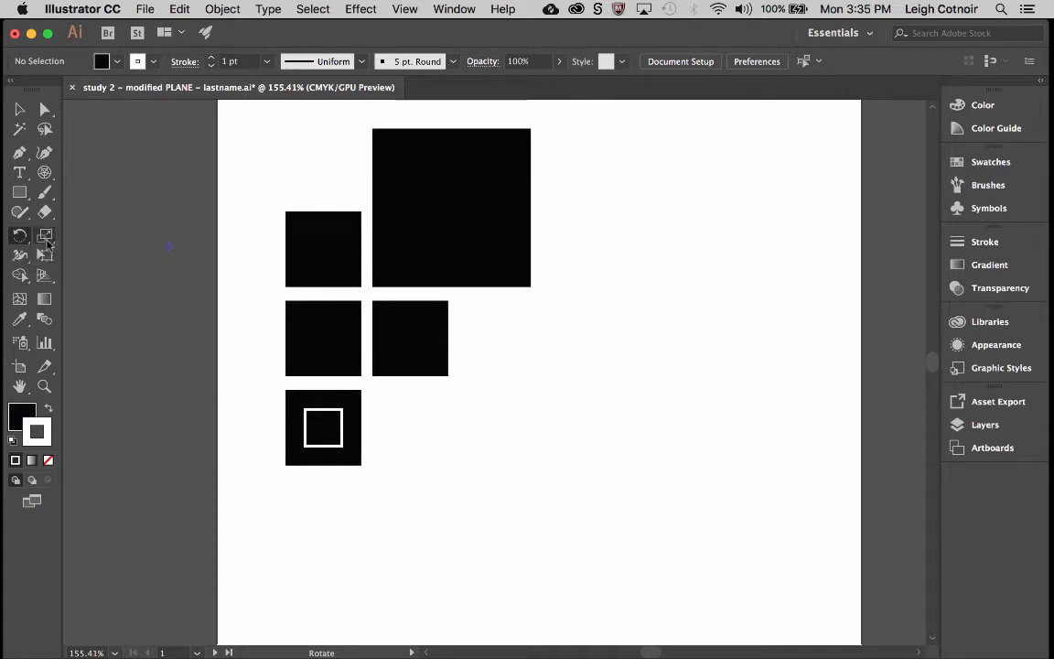
{"action": "left_click", "coordinate": [20, 108]}
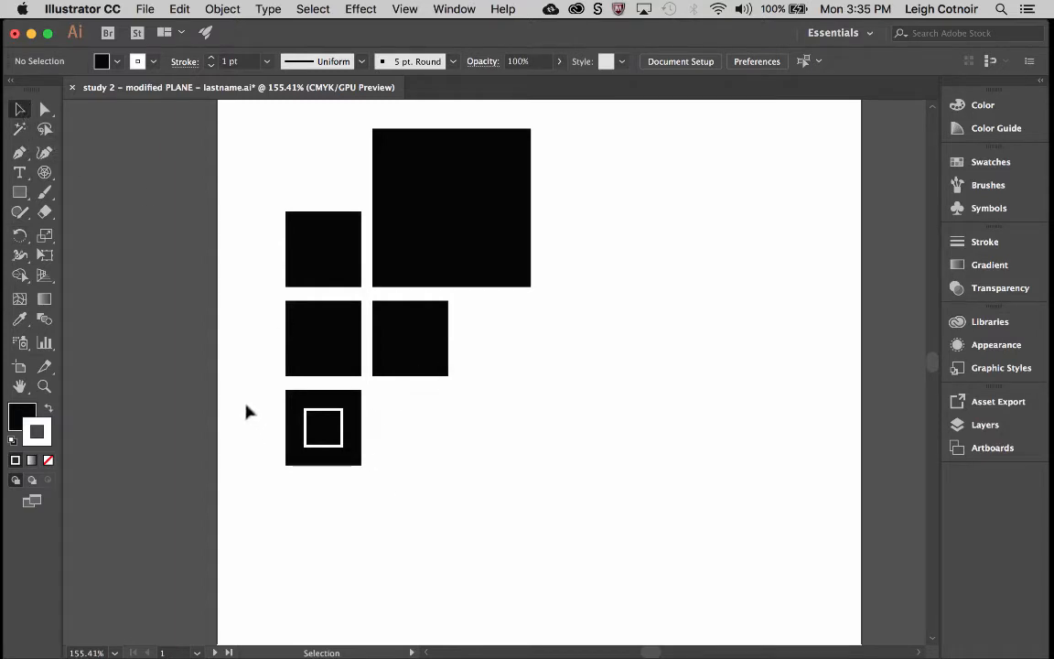
{"action": "left_click_drag", "start_coordinate": [244, 400], "coordinate": [439, 457]}
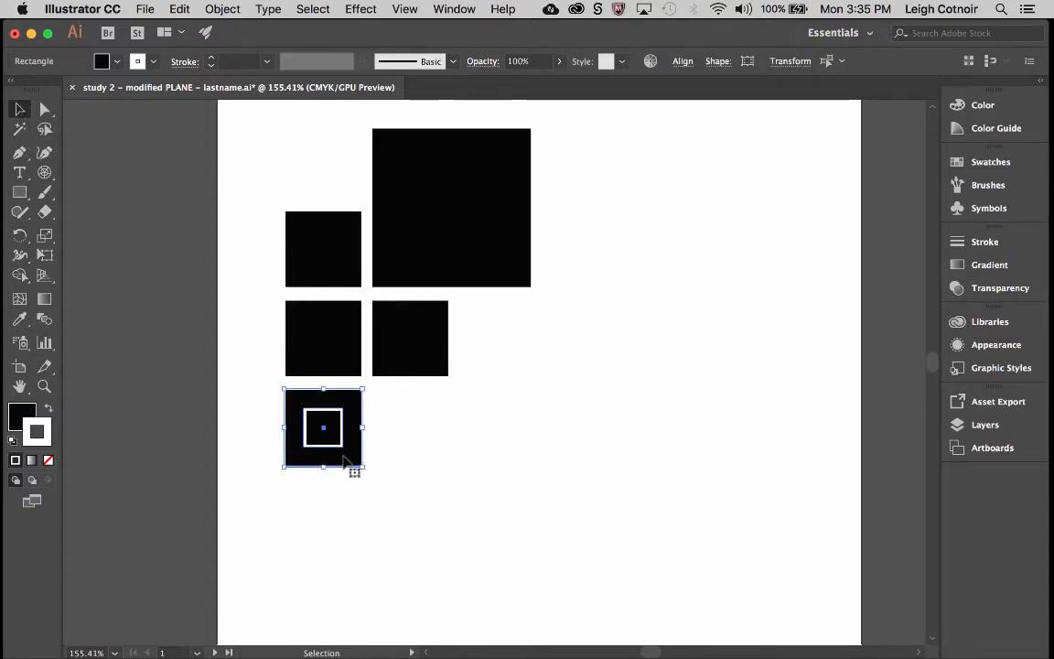
{"action": "left_click", "coordinate": [404, 463]}
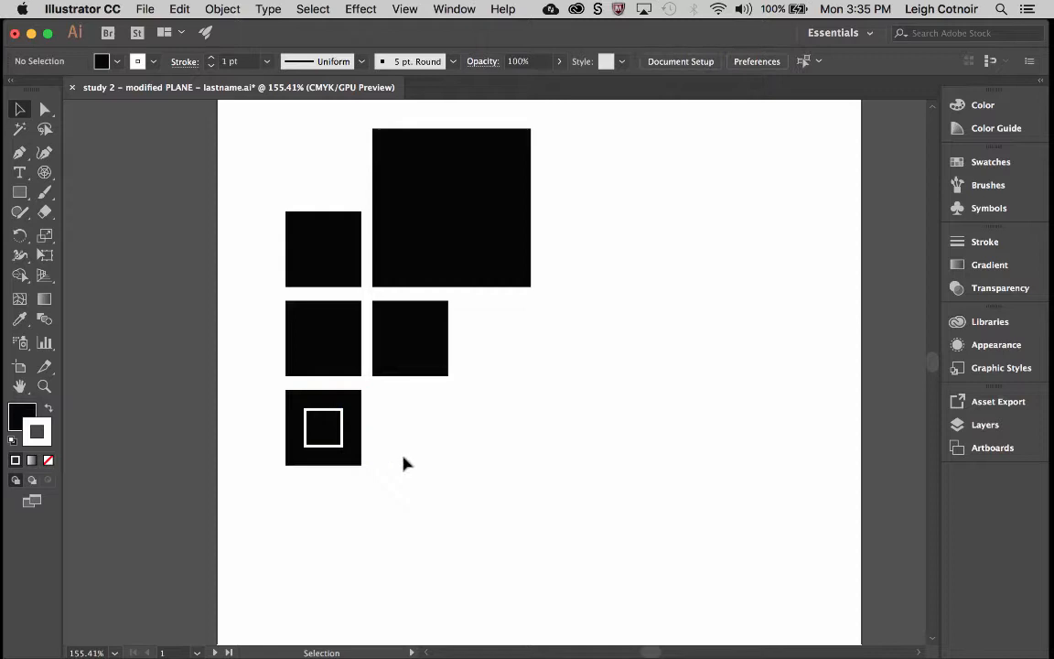
{"action": "left_click", "coordinate": [327, 433]}
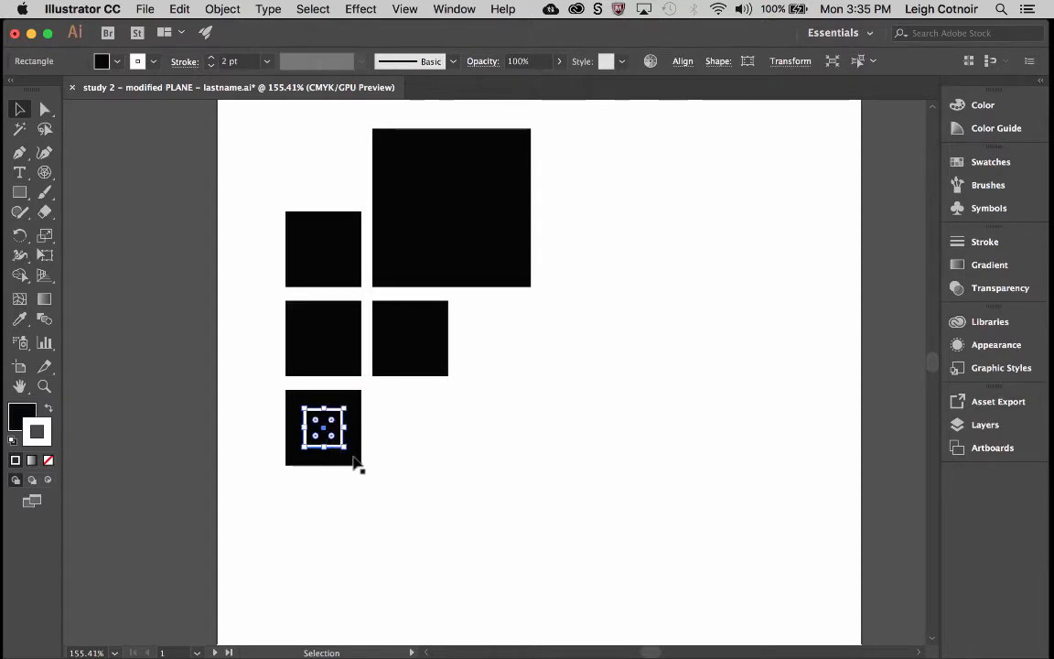
{"action": "left_click", "coordinate": [356, 462], "text": "shift"}
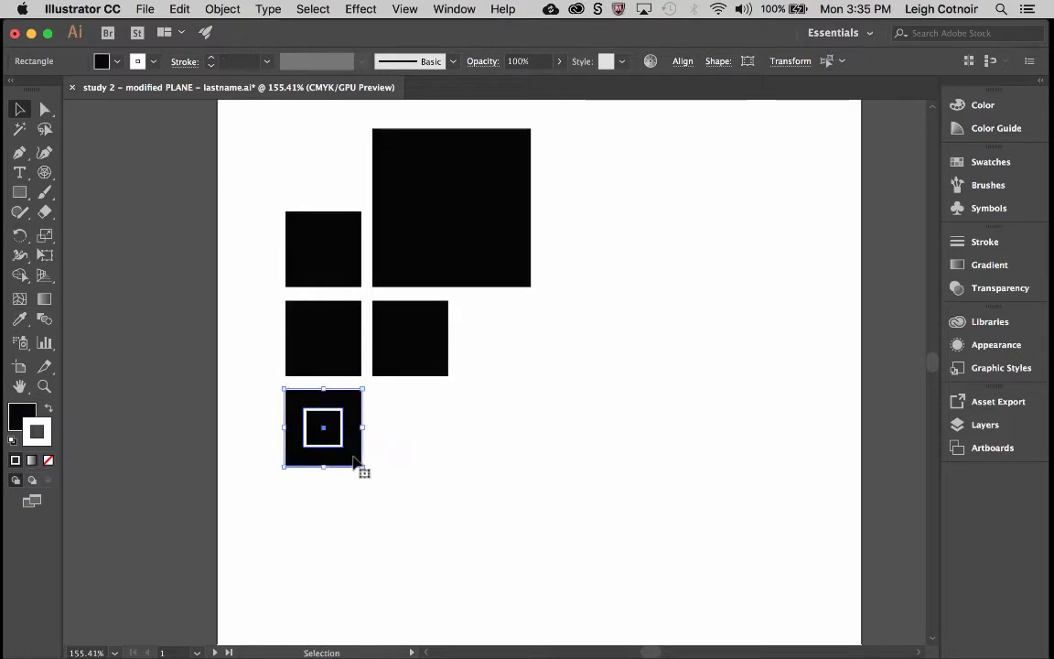
Reselect both nested squares, remove the inner square from the selection and add it back.
{"action": "scroll", "coordinate": [356, 437], "scroll_direction": "up", "scroll_amount": 5}
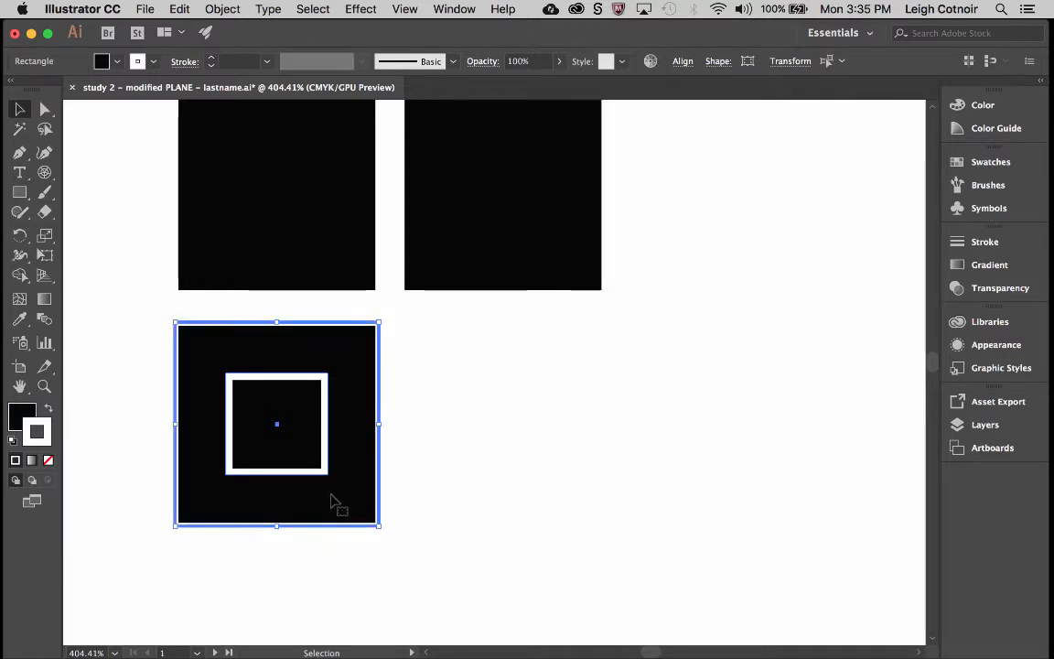
{"action": "left_click", "coordinate": [137, 399]}
{"action": "left_click_drag", "start_coordinate": [136, 398], "coordinate": [354, 502]}
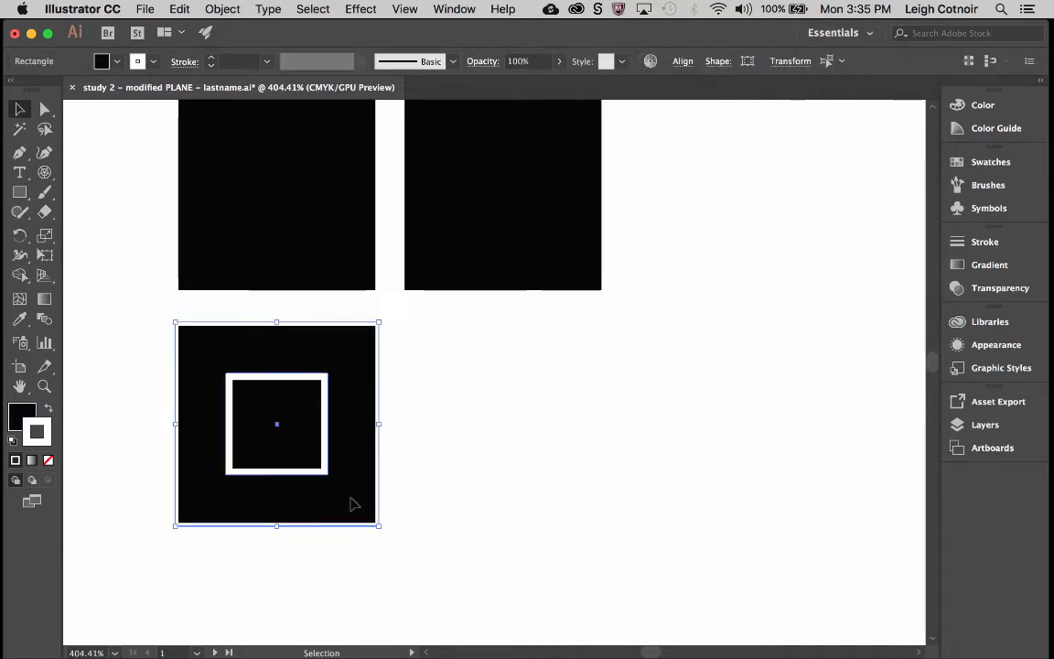
{"action": "left_click", "coordinate": [315, 470], "text": "shift"}
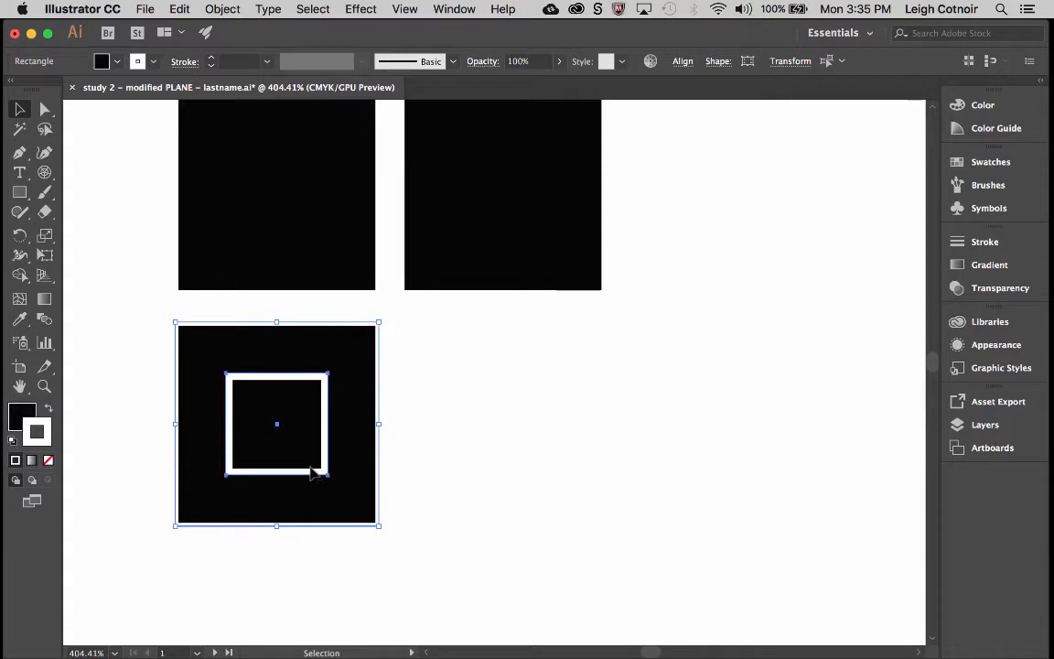
{"action": "left_click", "coordinate": [312, 470], "text": "shift"}
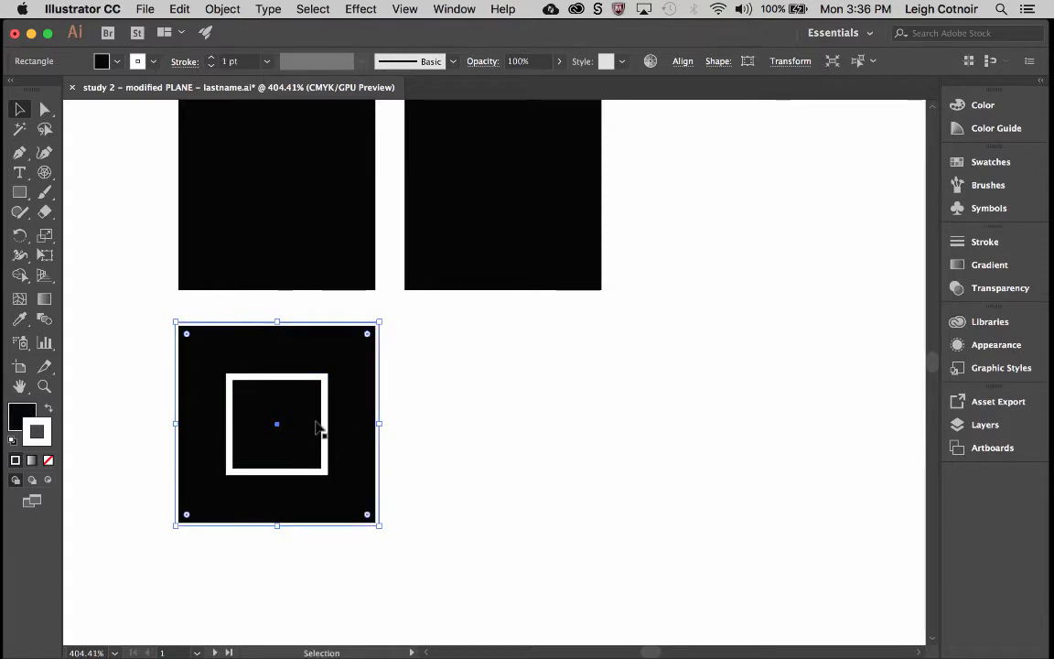
{"action": "left_click", "coordinate": [308, 439], "text": "shift"}
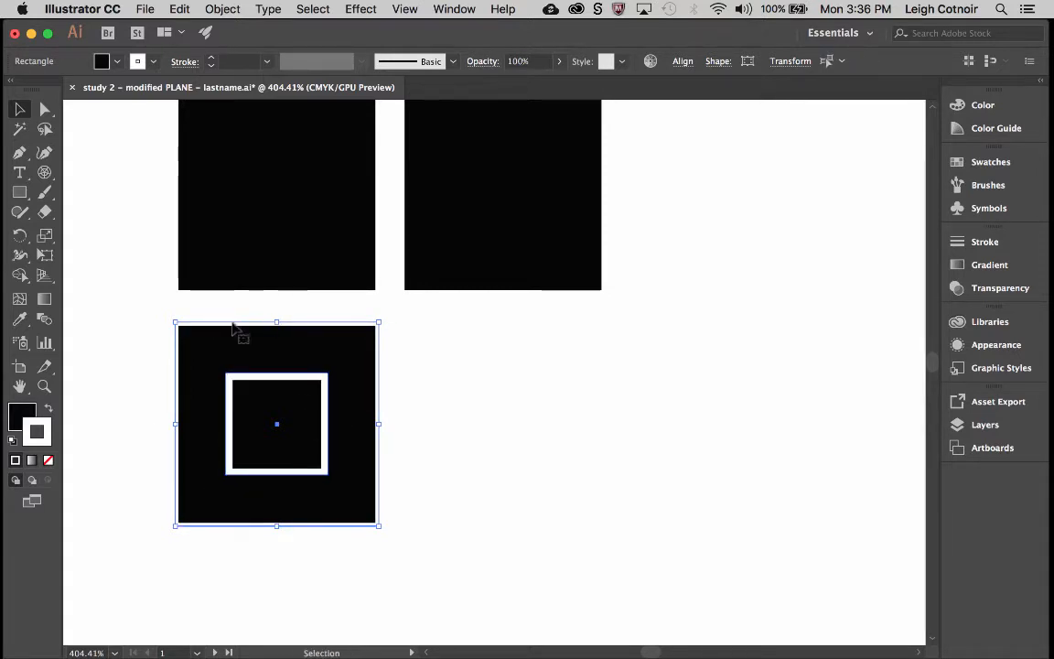
Move the nested squares away from the grid into the empty area at the artboard's lower right.
{"action": "scroll", "coordinate": [233, 328], "scroll_direction": "down", "scroll_amount": 5}
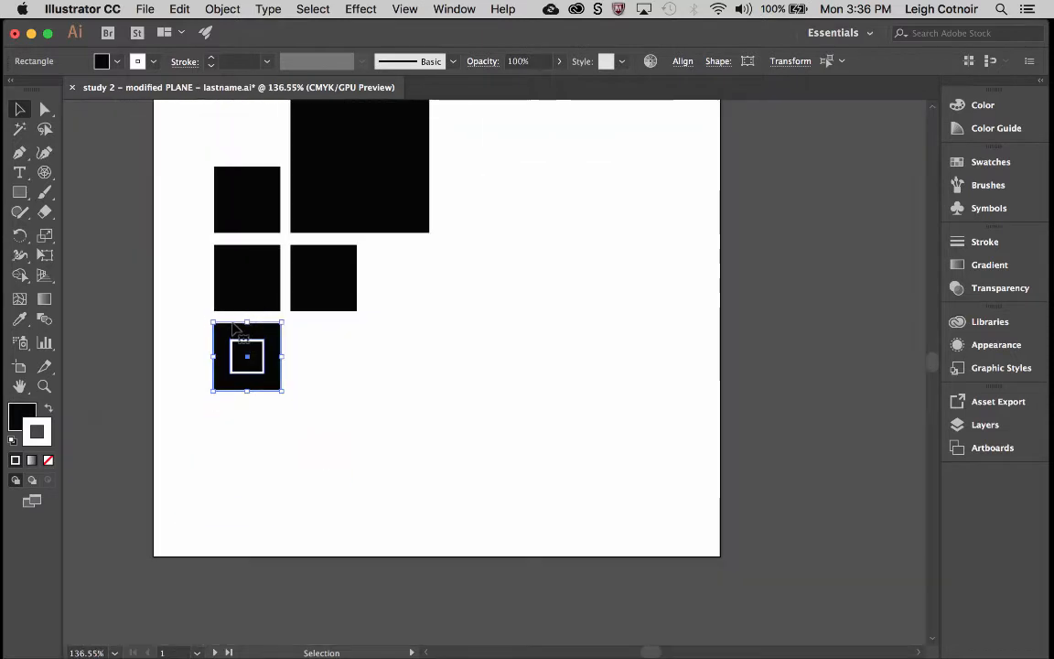
{"action": "left_click_drag", "start_coordinate": [262, 372], "coordinate": [507, 447]}
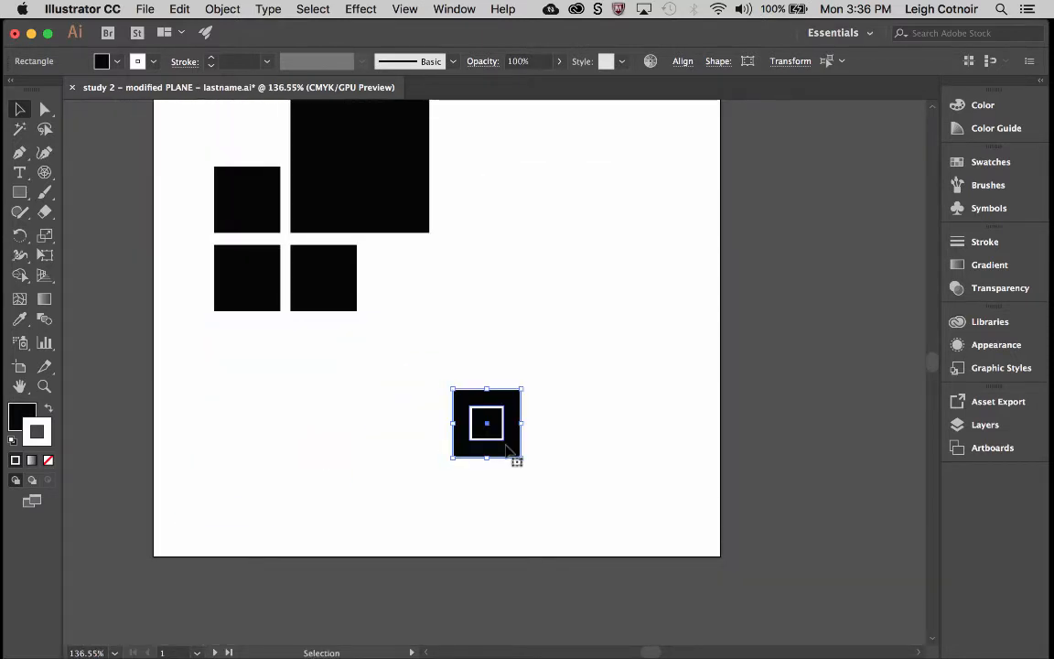
{"action": "left_click_drag", "start_coordinate": [467, 411], "coordinate": [470, 348]}
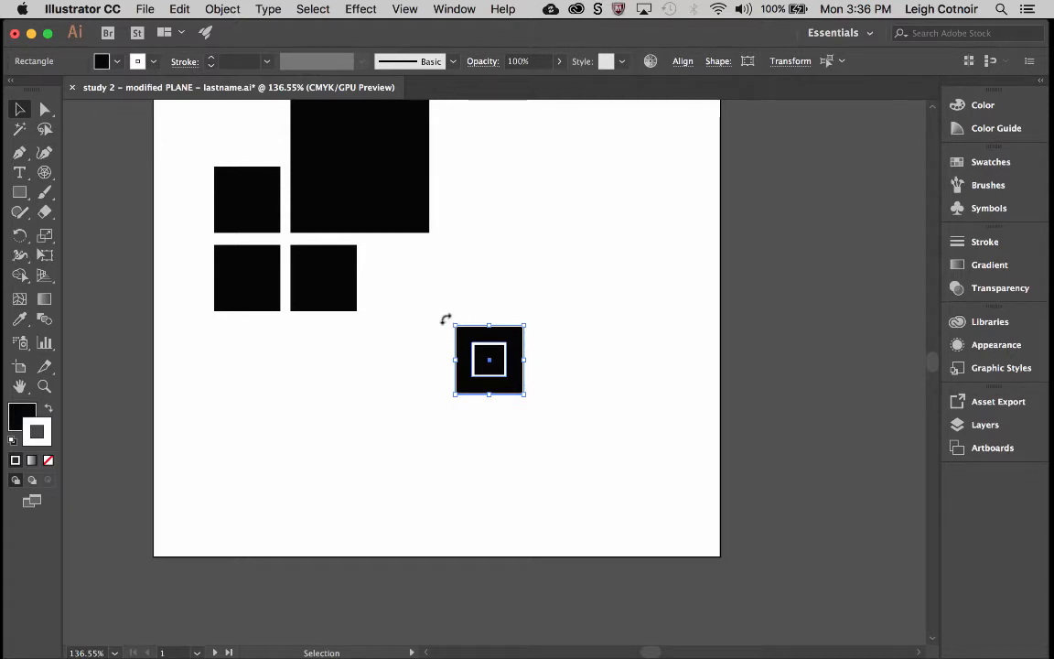
Try rotating the nested squares counterclockwise freehand and undo the rotation.
{"action": "left_click_drag", "start_coordinate": [445, 318], "coordinate": [434, 358]}
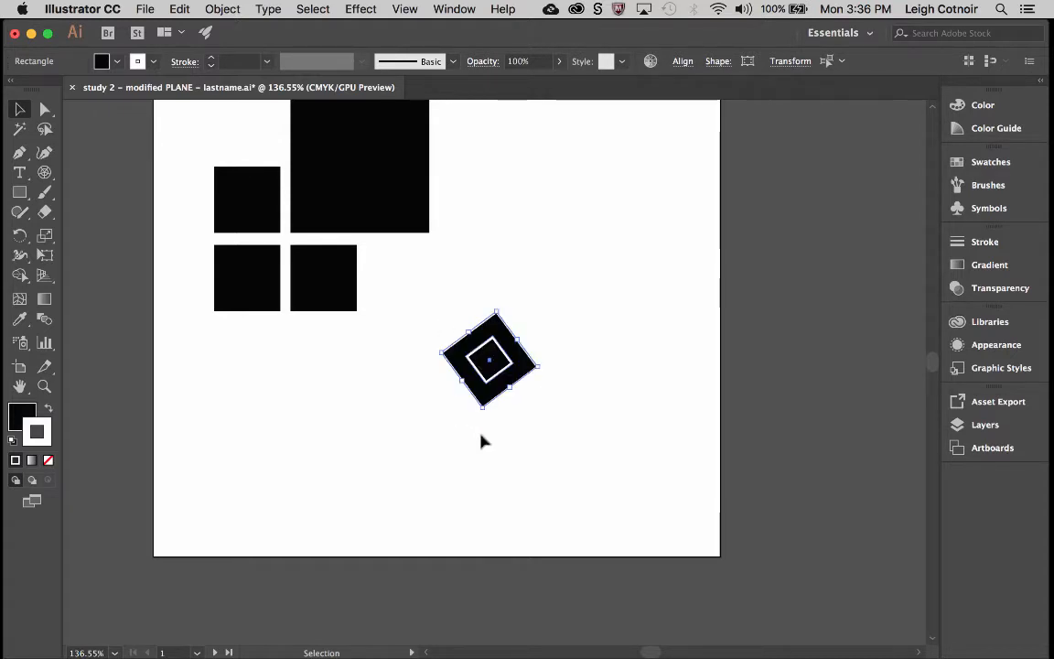
{"action": "key", "text": "super+z"}
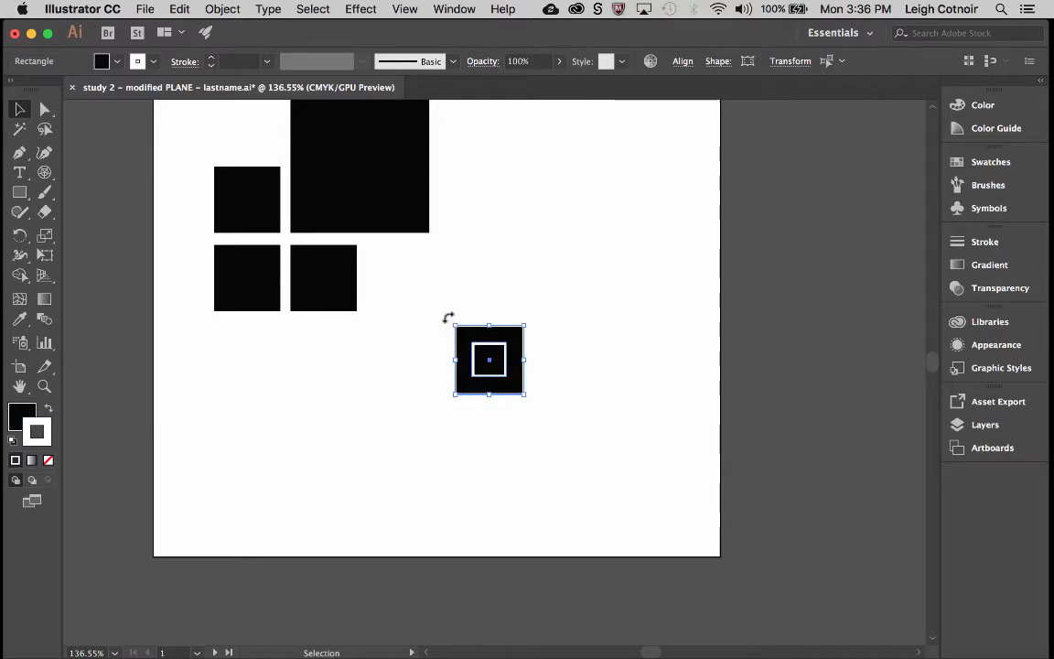
{"action": "mouse_move", "coordinate": [448, 318]}
{"action": "left_mouse_down"}
{"action": "mouse_move", "coordinate": [427, 349]}
{"action": "mouse_move", "coordinate": [454, 402]}
{"action": "mouse_move", "coordinate": [477, 415]}
{"action": "mouse_move", "coordinate": [454, 407]}
{"action": "mouse_move", "coordinate": [435, 374]}
{"action": "mouse_move", "coordinate": [447, 317]}
{"action": "left_mouse_up"}
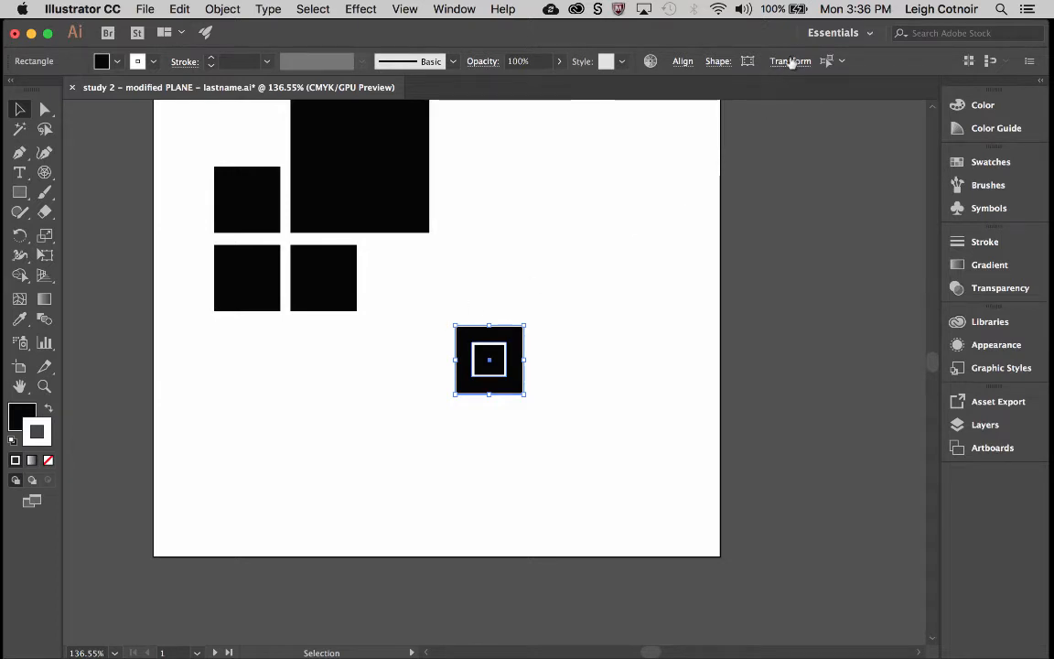
Examine the Transform settings and their additional options for the nested squares.
{"action": "left_click", "coordinate": [792, 62]}
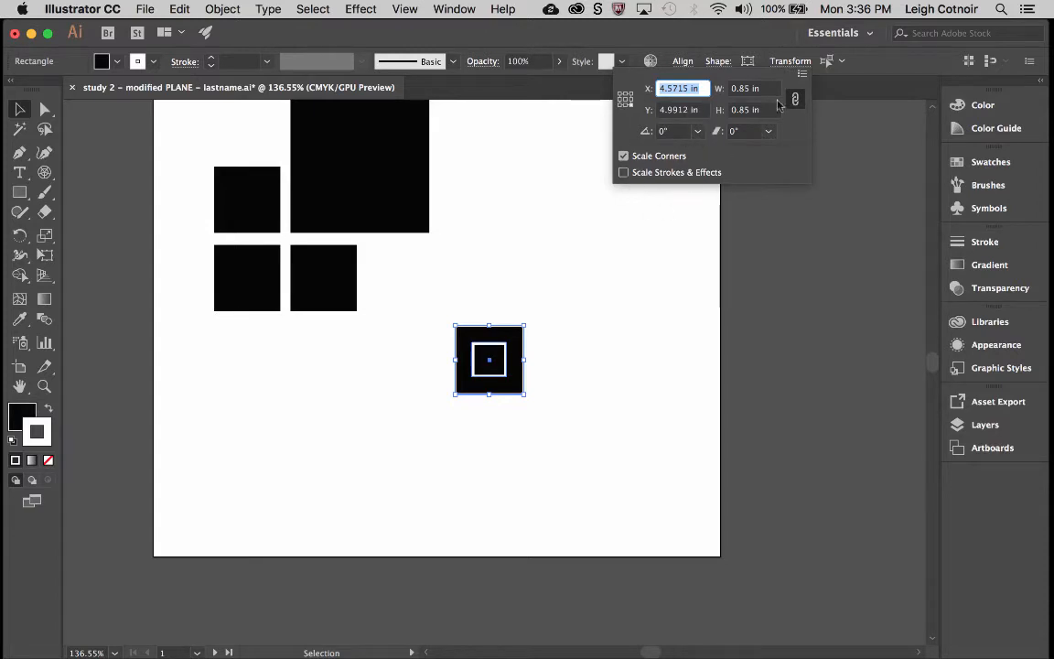
{"action": "left_click", "coordinate": [802, 73]}
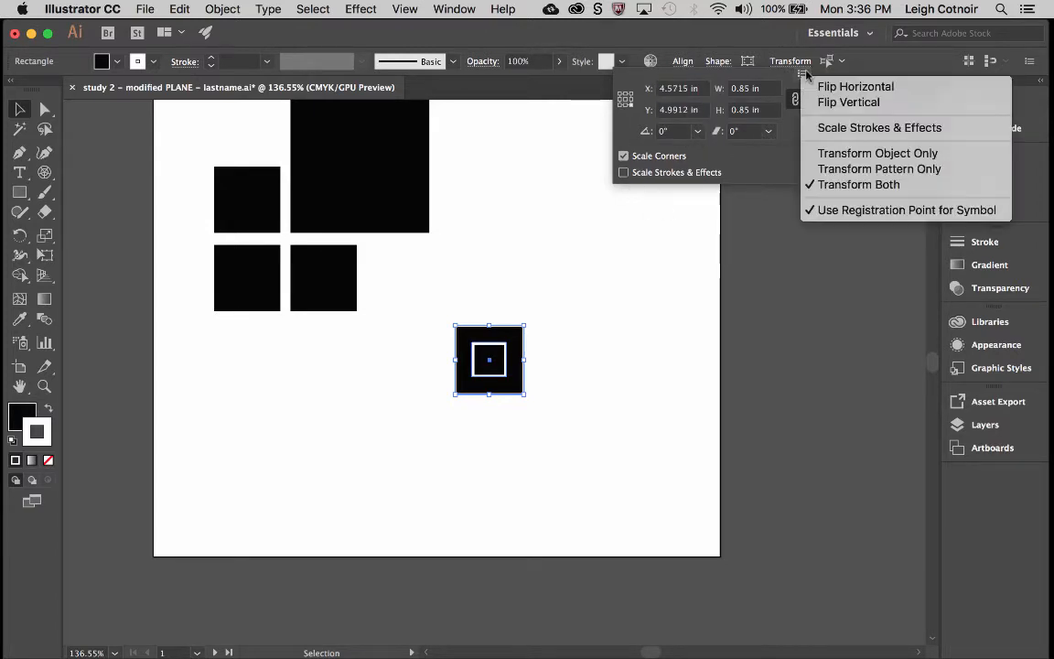
{"action": "left_click", "coordinate": [774, 76]}
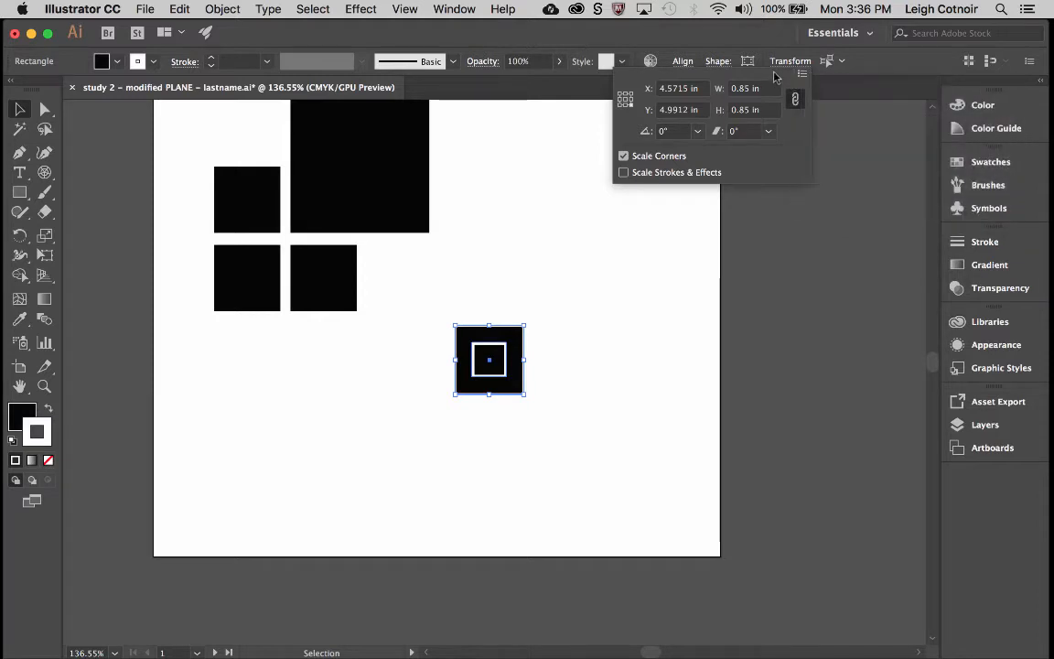
Open the floating Transform panel, place it beside the nested squares, and reselect both squares.
{"action": "left_click", "coordinate": [462, 9]}
{"action": "left_click", "coordinate": [466, 9]}
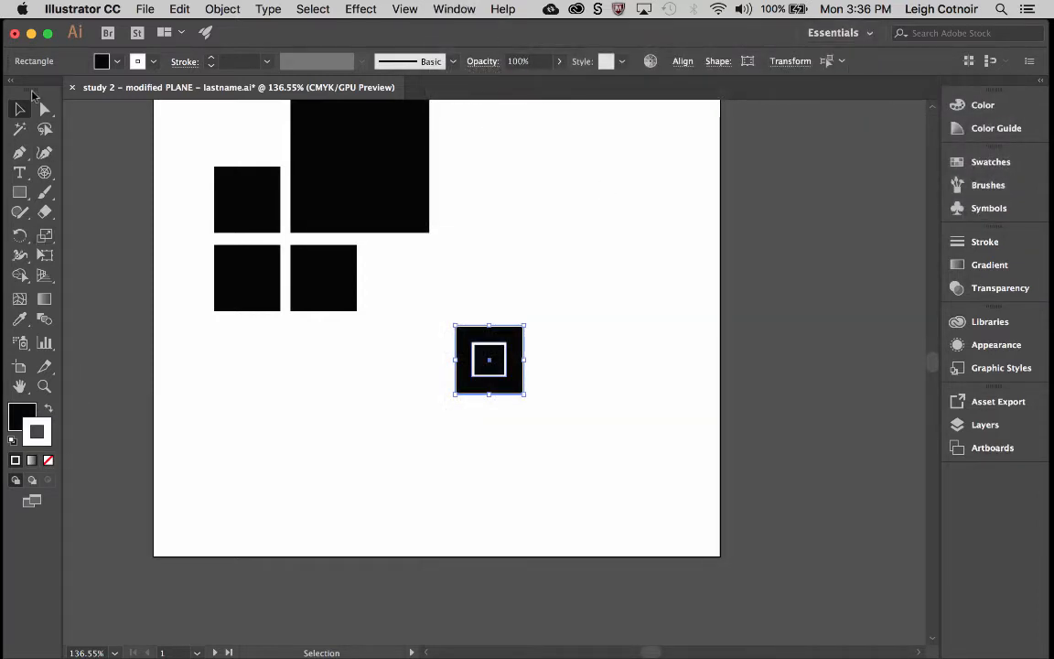
{"action": "left_click", "coordinate": [630, 272]}
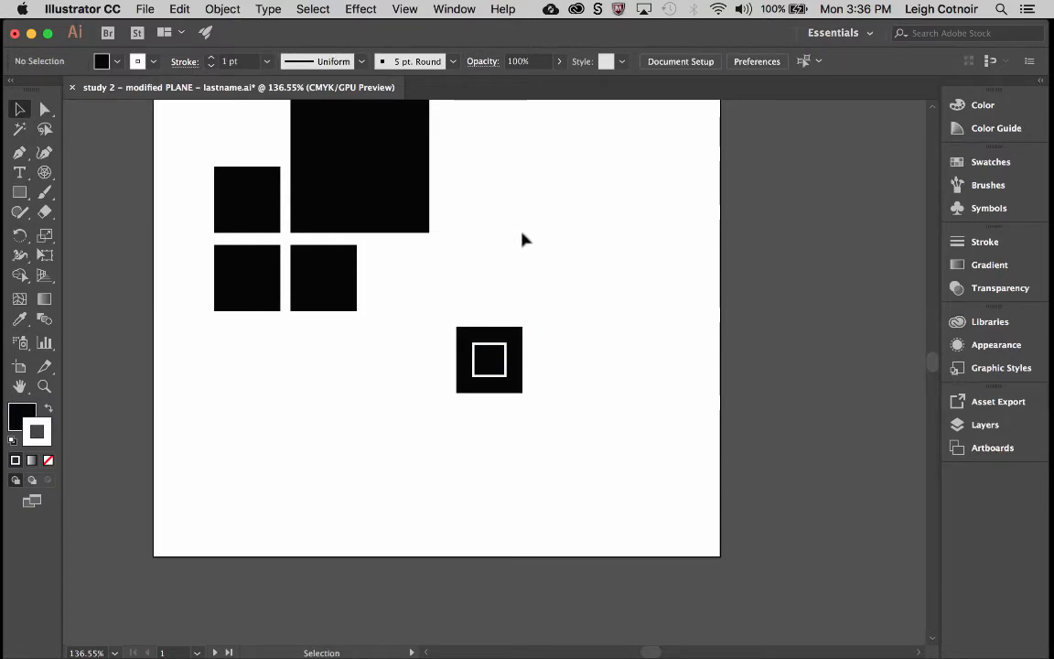
{"action": "left_click", "coordinate": [465, 8]}
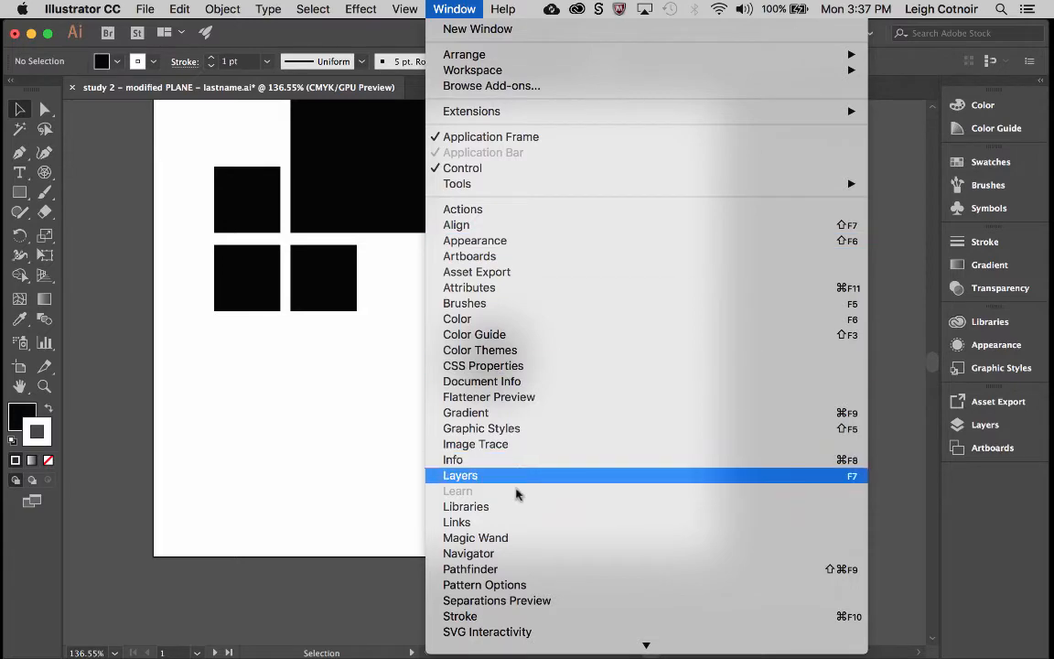
{"action": "scroll", "coordinate": [519, 549], "scroll_direction": "down", "scroll_amount": 5}
{"action": "left_click", "coordinate": [523, 497]}
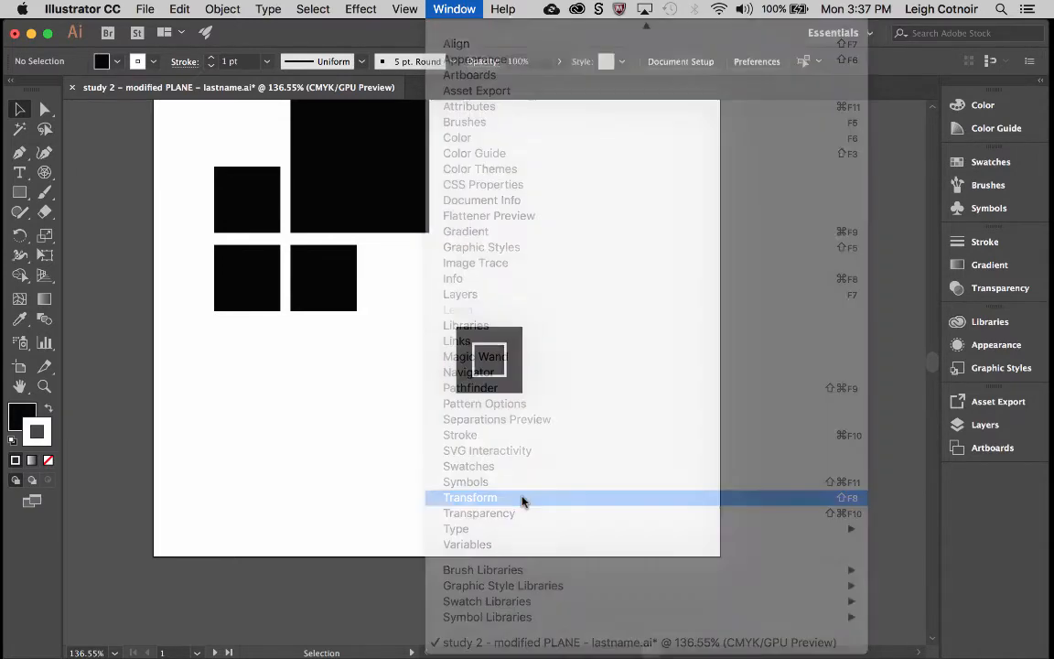
{"action": "left_click_drag", "start_coordinate": [776, 181], "coordinate": [777, 142]}
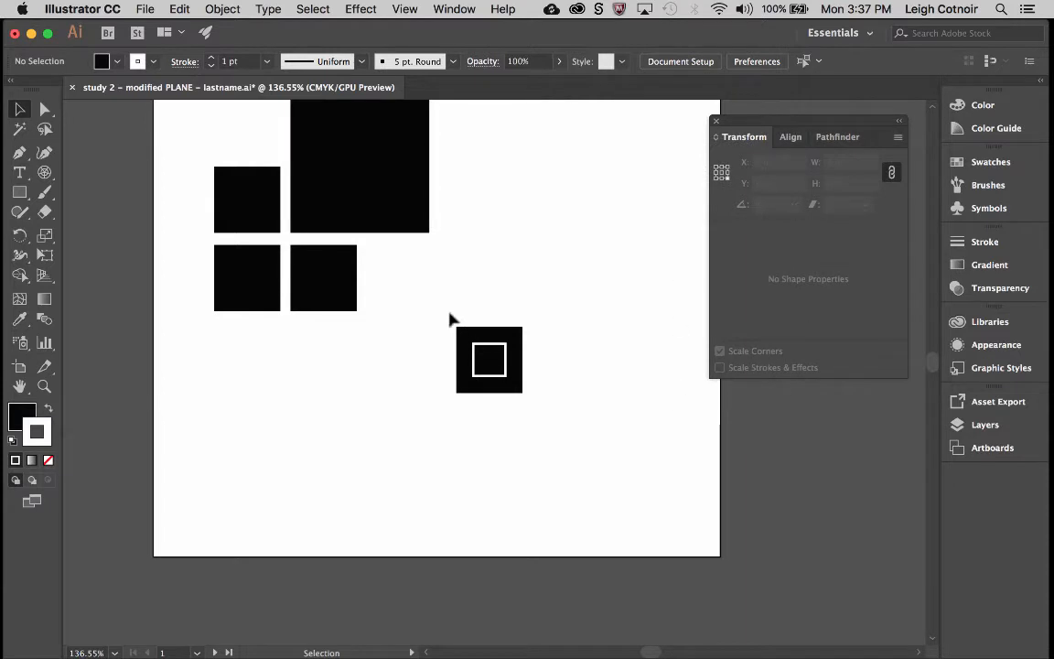
{"action": "left_click_drag", "start_coordinate": [450, 316], "coordinate": [555, 454]}
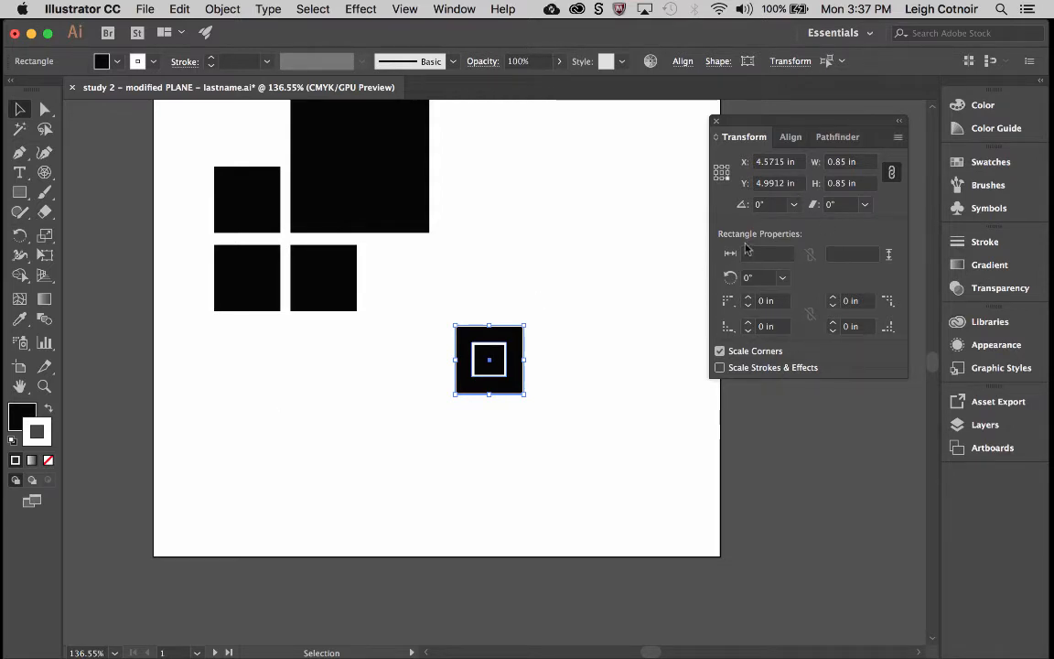
Try rotating the nested squares to 60° with the rectangle properties and undo the rotation.
{"action": "left_click", "coordinate": [782, 279]}
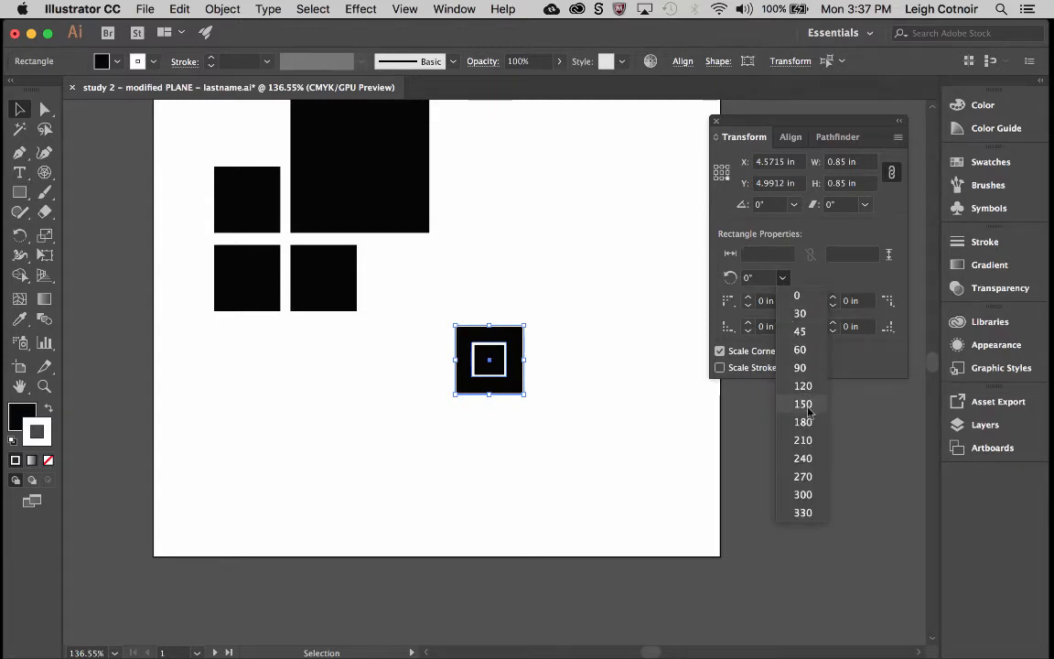
{"action": "left_click", "coordinate": [801, 351]}
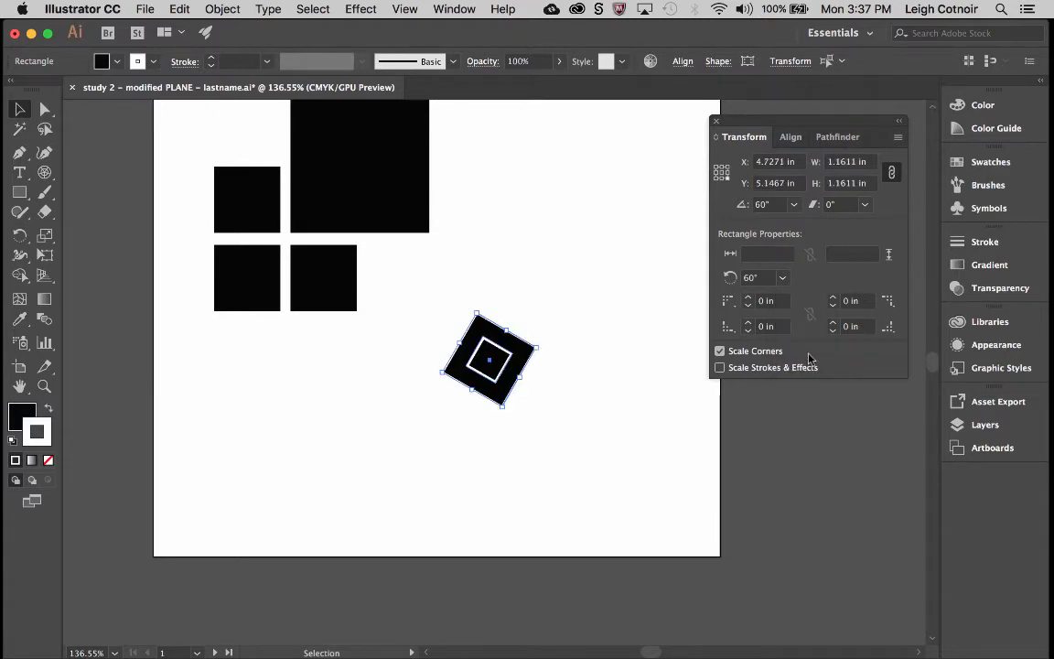
{"action": "key", "text": "super+z"}
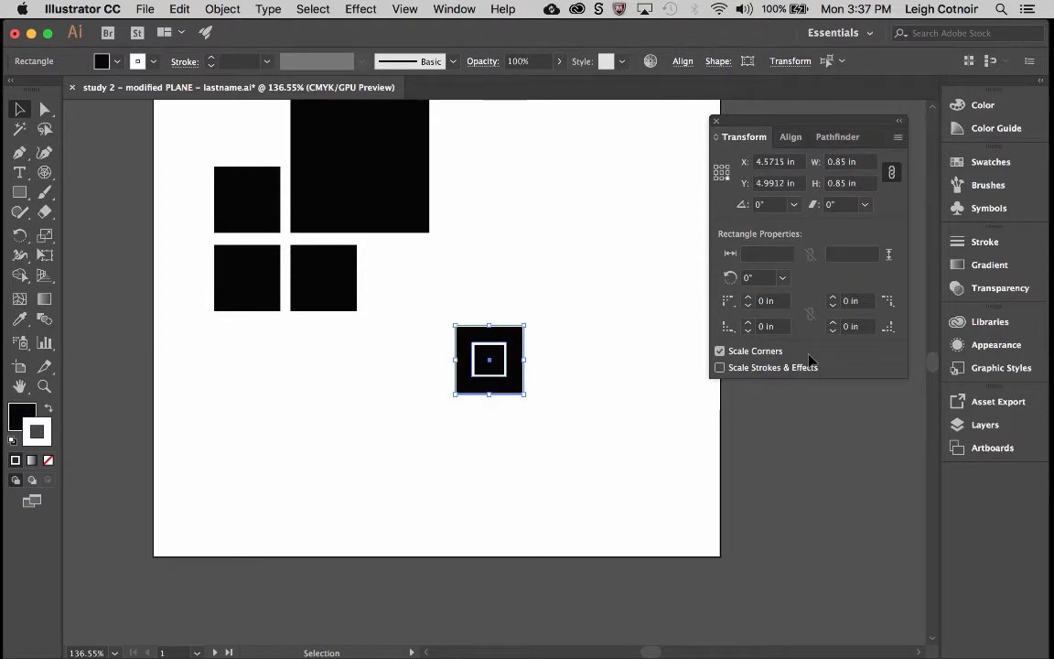
Open the Rotate tool's options for the nested squares and turn off the rotation preview.
{"action": "double_click", "coordinate": [20, 238]}
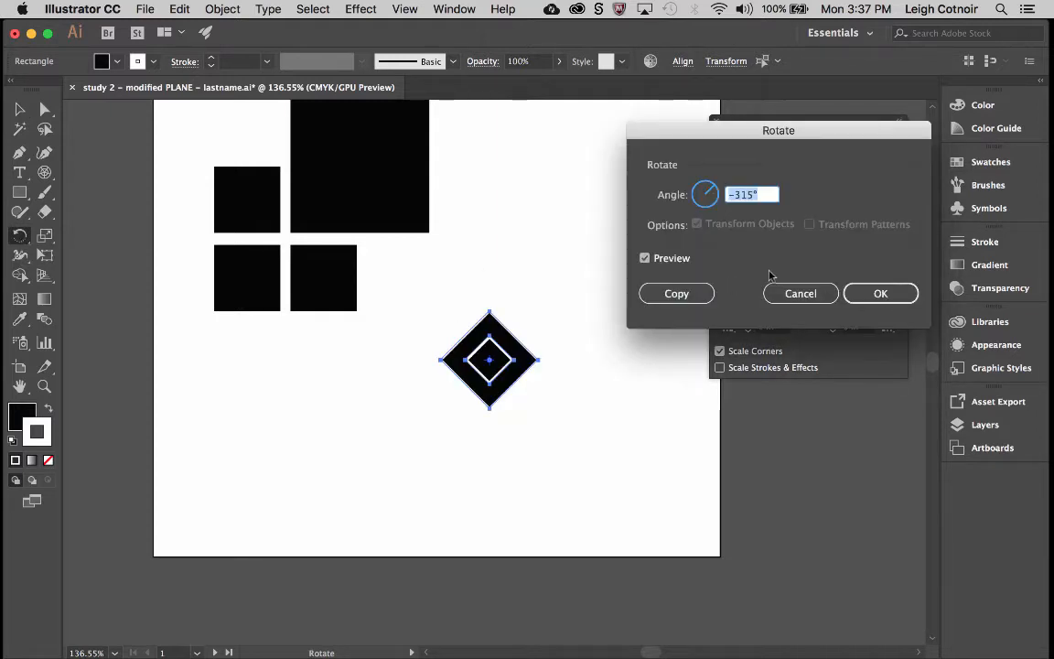
{"action": "left_click", "coordinate": [644, 258]}
{"action": "left_click", "coordinate": [644, 258]}
{"action": "left_click", "coordinate": [644, 258]}
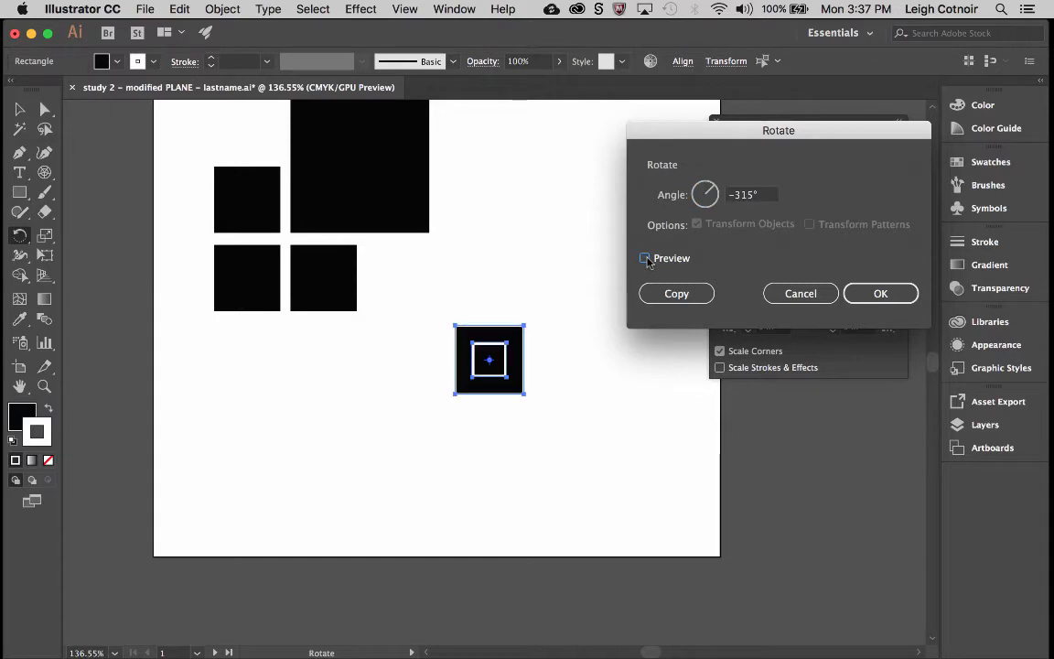
Set the rotation angle to 72° and create a rotated copy of the nested squares.
{"action": "left_click", "coordinate": [753, 194]}
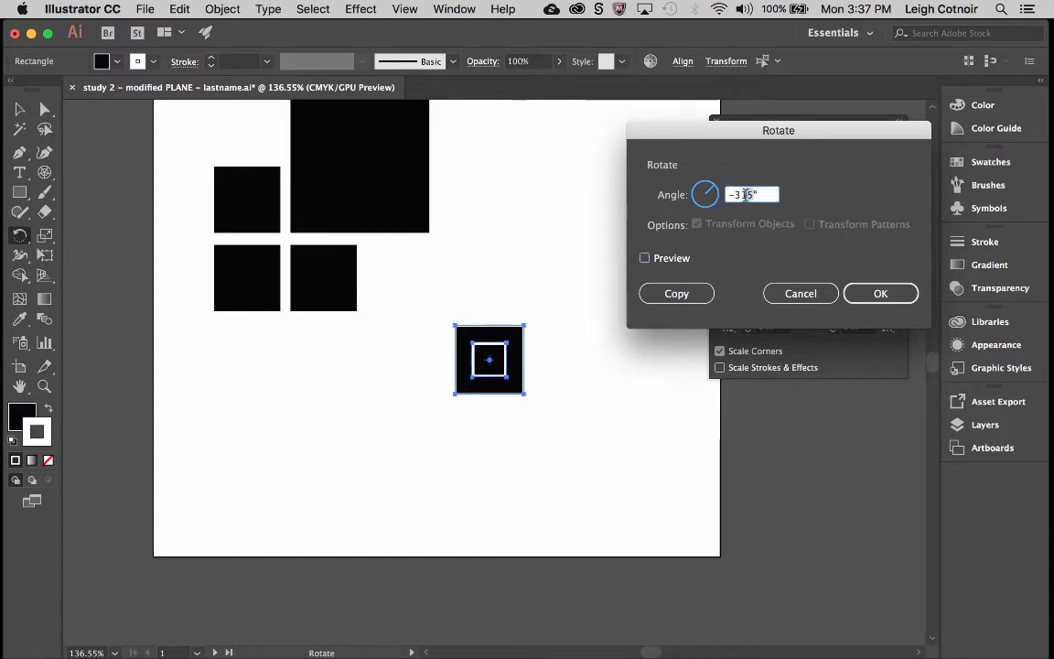
{"action": "left_click_drag", "start_coordinate": [752, 194], "coordinate": [734, 194]}
{"action": "type", "text": "7"}
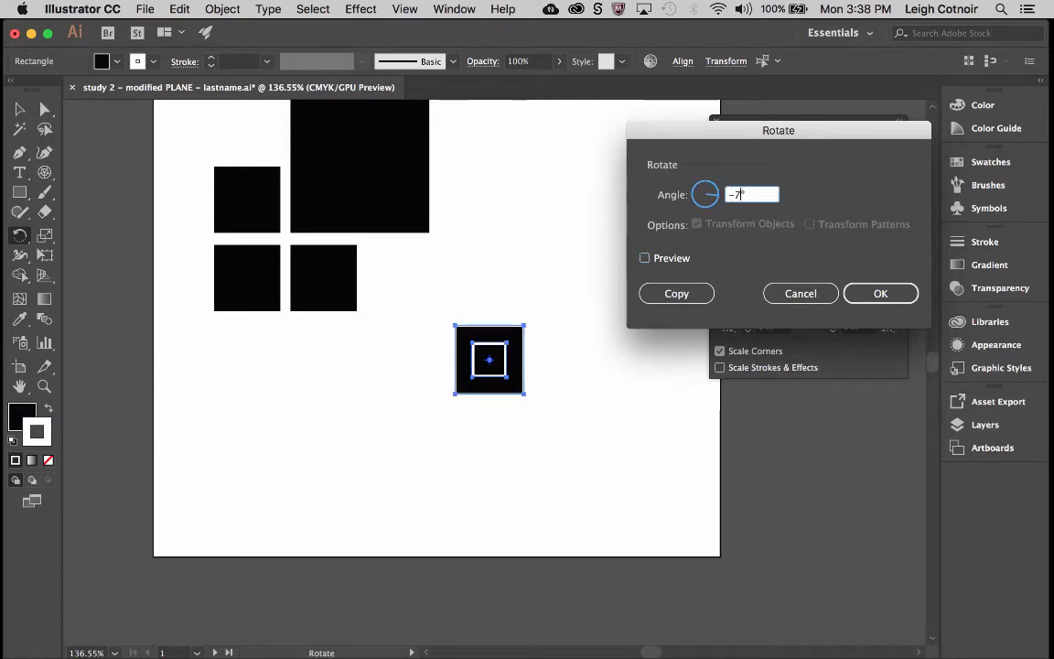
{"action": "type", "text": "2"}
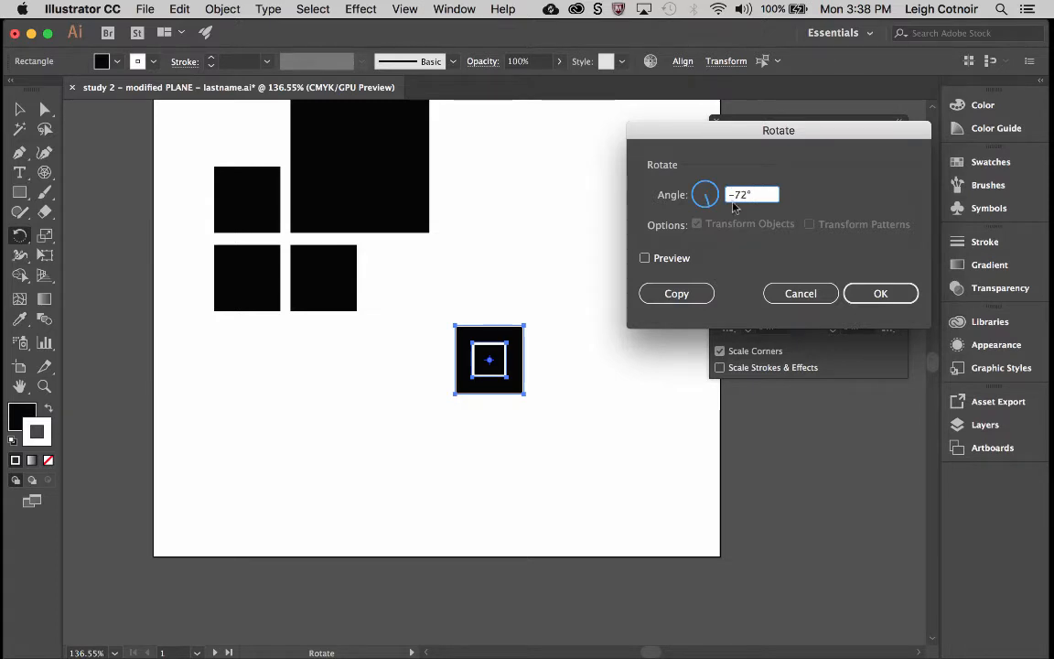
{"action": "key", "text": "Home"}
{"action": "key", "text": "Delete"}
{"action": "left_click", "coordinate": [688, 300]}
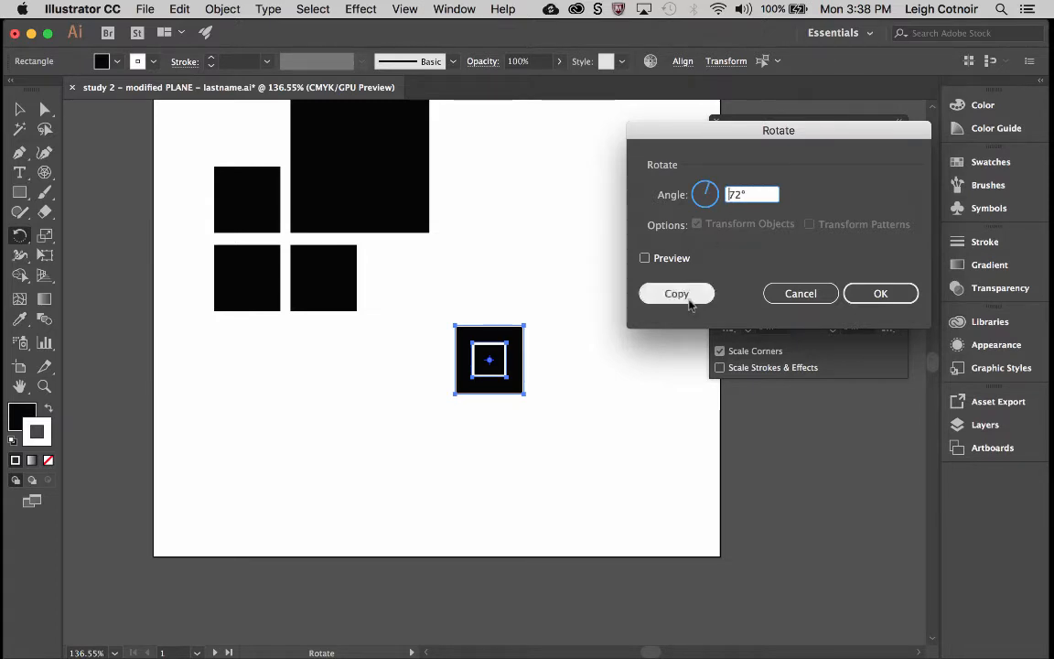
Create a 72° rotated copy of the nested squares with preview on, and copy the whole stack rotated by another 72°.
{"action": "left_click", "coordinate": [645, 259]}
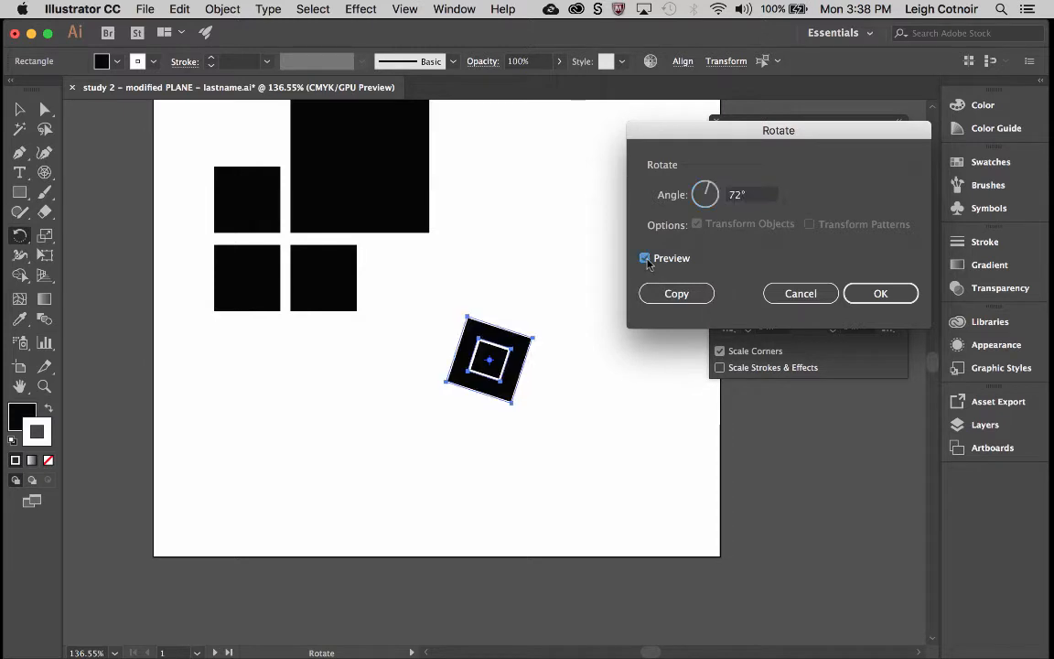
{"action": "left_click", "coordinate": [678, 294]}
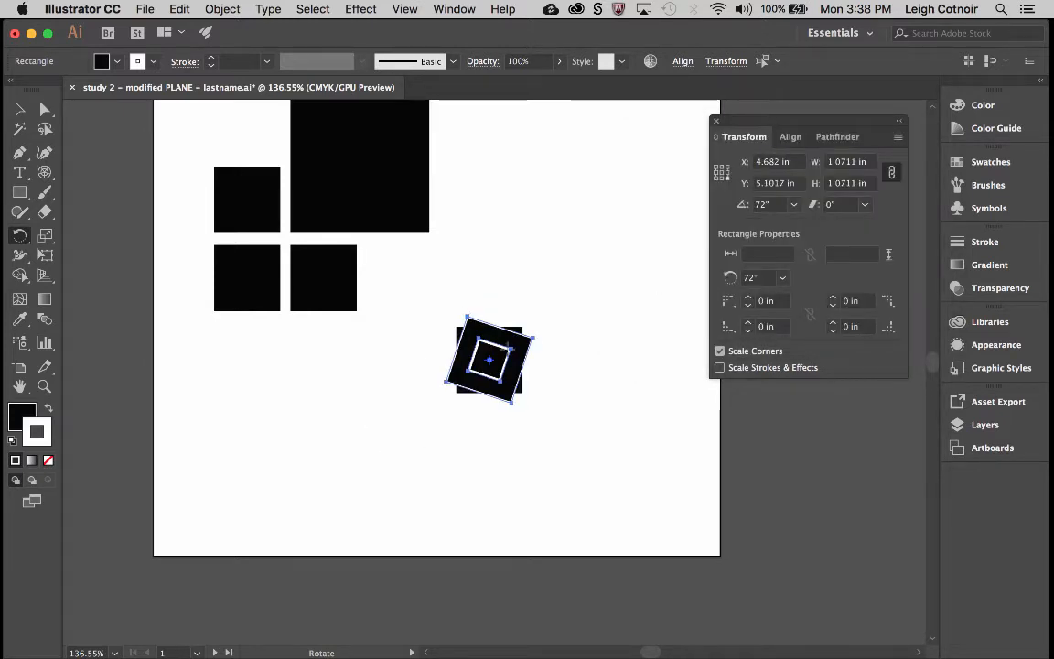
{"action": "key", "text": "v"}
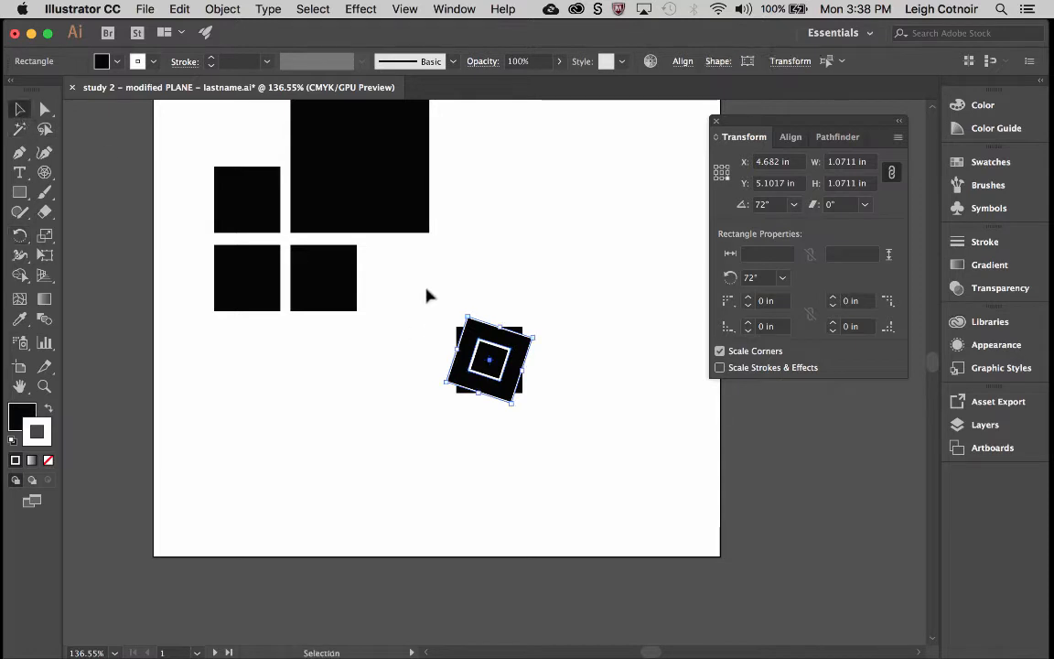
{"action": "left_click_drag", "start_coordinate": [430, 295], "coordinate": [585, 448]}
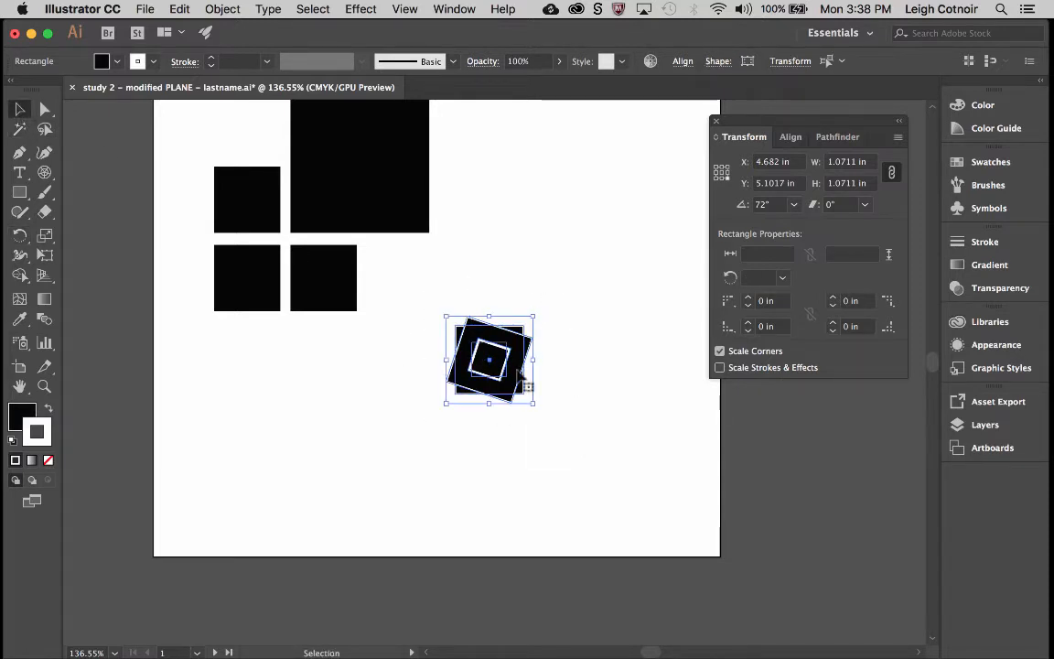
{"action": "double_click", "coordinate": [20, 235]}
{"action": "left_click", "coordinate": [645, 258]}
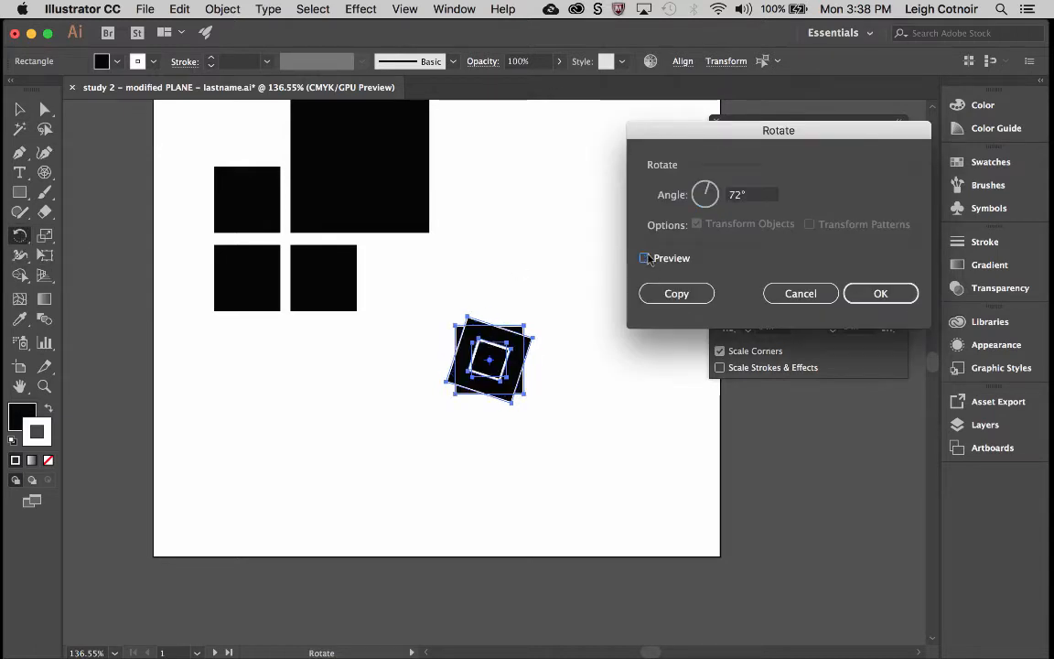
{"action": "left_click", "coordinate": [645, 257]}
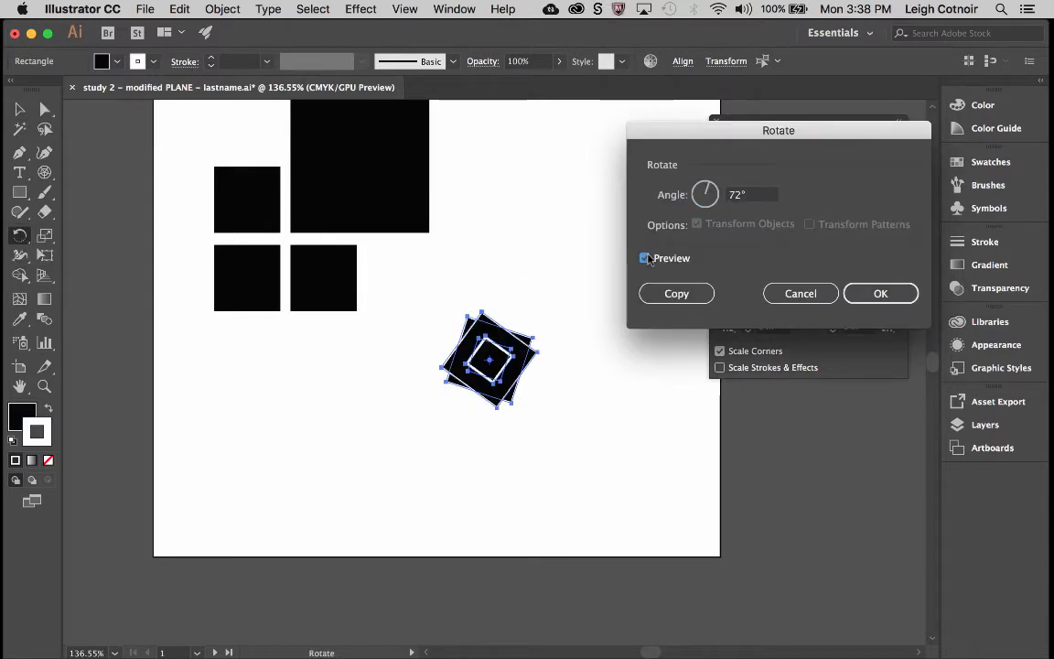
{"action": "left_click", "coordinate": [677, 294]}
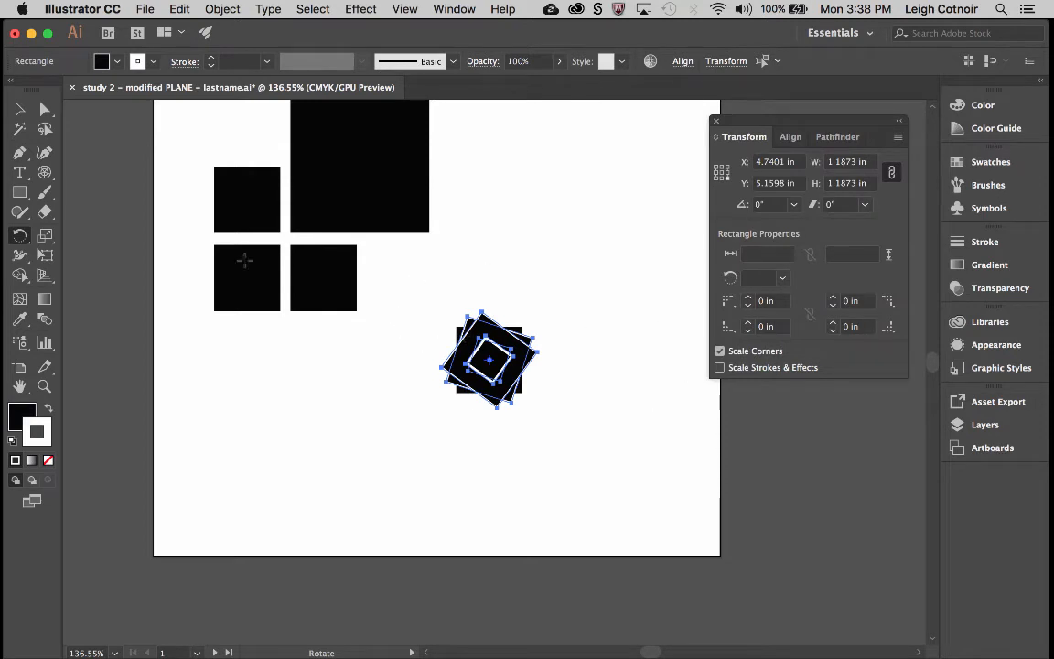
Deselect the stacked squares and undo both 72° rotated copies.
{"action": "left_click", "coordinate": [20, 110]}
{"action": "left_click", "coordinate": [416, 285]}
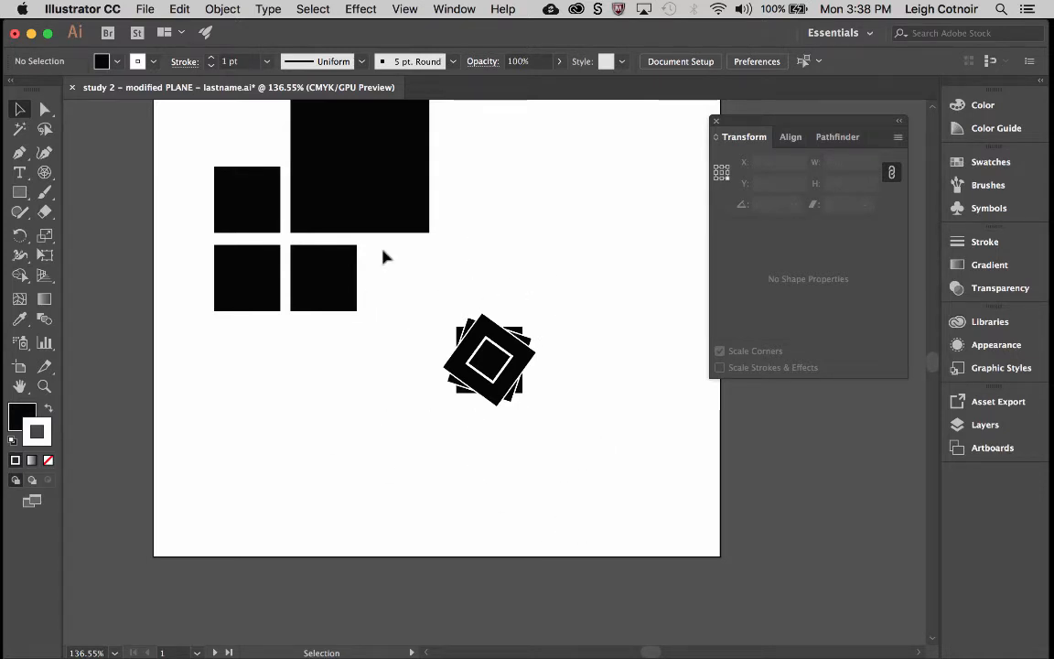
{"action": "key", "text": "super+z"}
{"action": "key", "text": "super+z"}
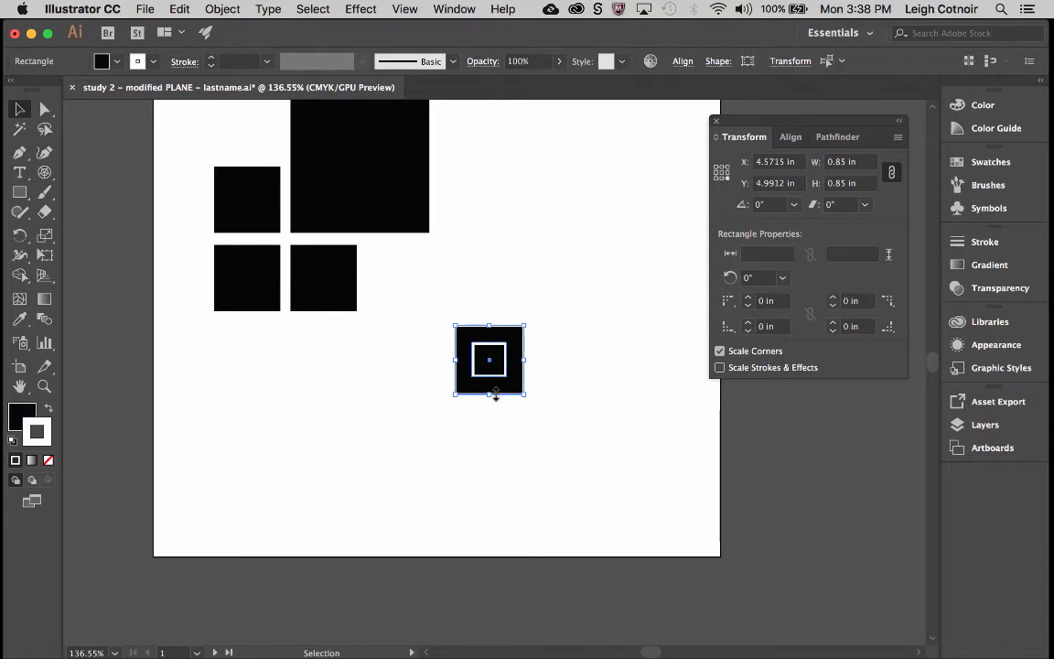
Activate the Rotate tool for the nested squares and examine the reference point at their centre and the outer square's corner.
{"action": "left_click", "coordinate": [20, 237]}
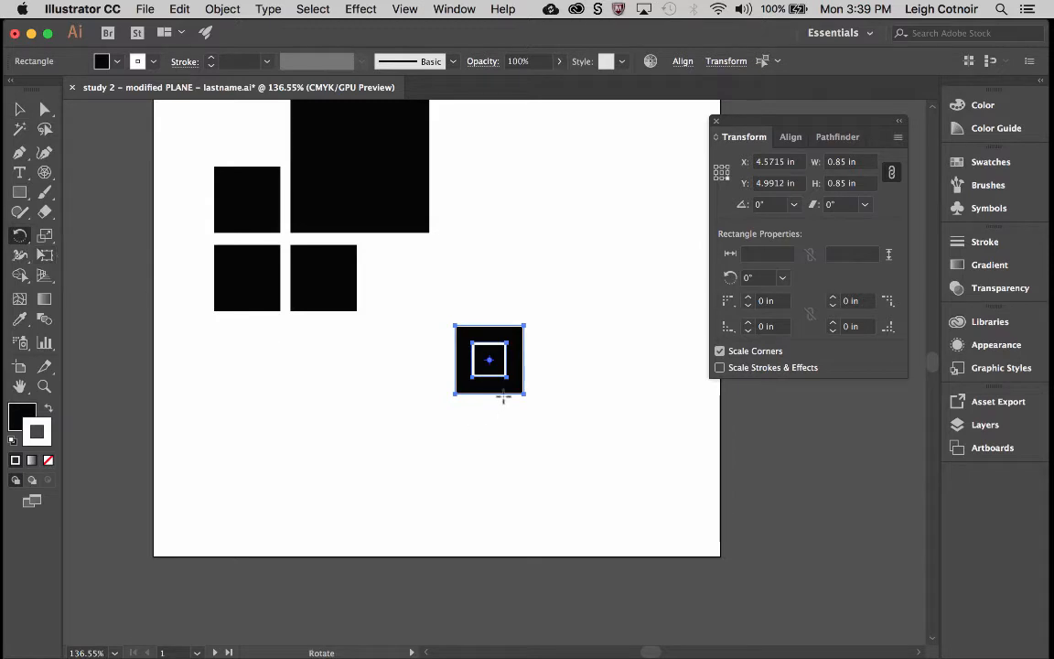
{"action": "scroll", "coordinate": [503, 396], "scroll_direction": "up", "scroll_amount": 5}
{"action": "scroll", "coordinate": [503, 396], "scroll_direction": "right", "scroll_amount": 2}
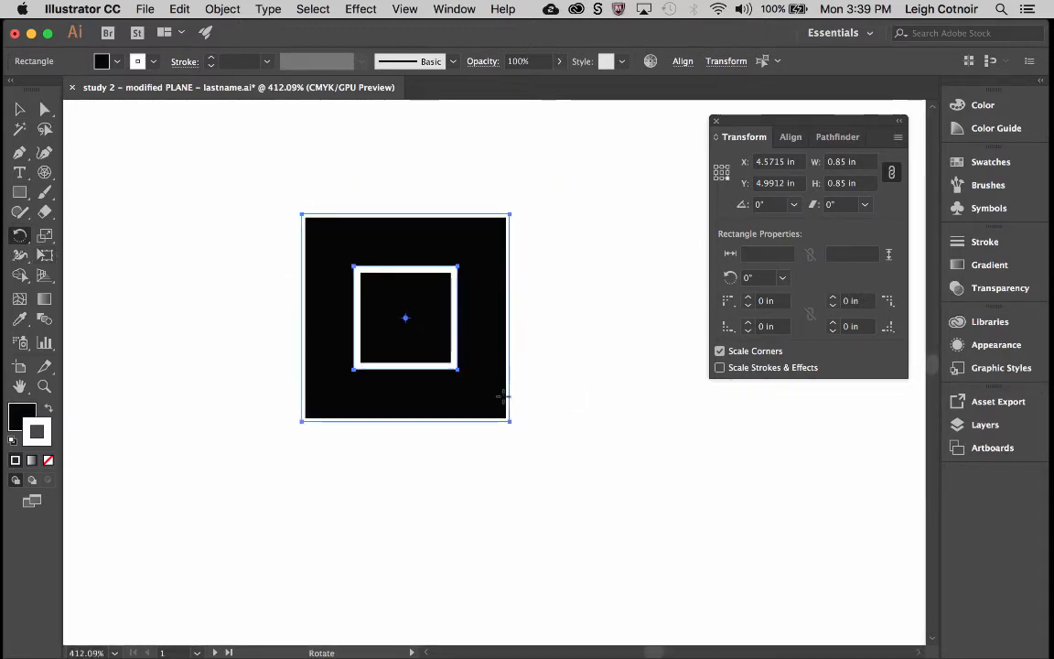
{"action": "scroll", "coordinate": [416, 343], "scroll_direction": "up", "scroll_amount": 4}
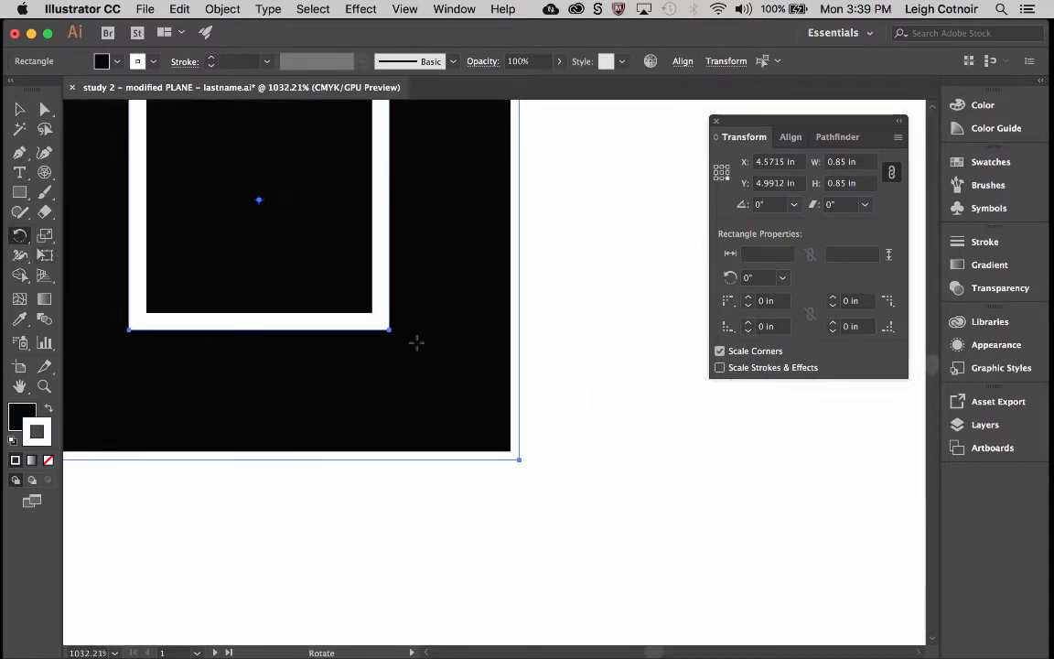
{"action": "scroll", "coordinate": [416, 343], "scroll_direction": "up", "scroll_amount": 2}
{"action": "scroll", "coordinate": [416, 343], "scroll_direction": "left", "scroll_amount": 3}
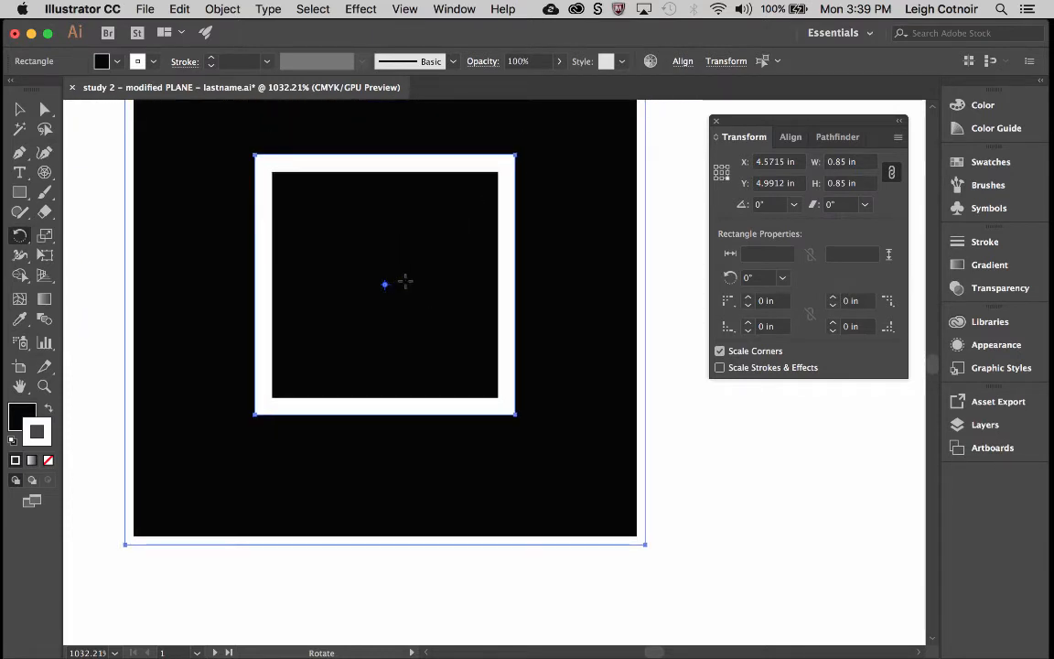
{"action": "scroll", "coordinate": [405, 281], "scroll_direction": "down", "scroll_amount": 3}
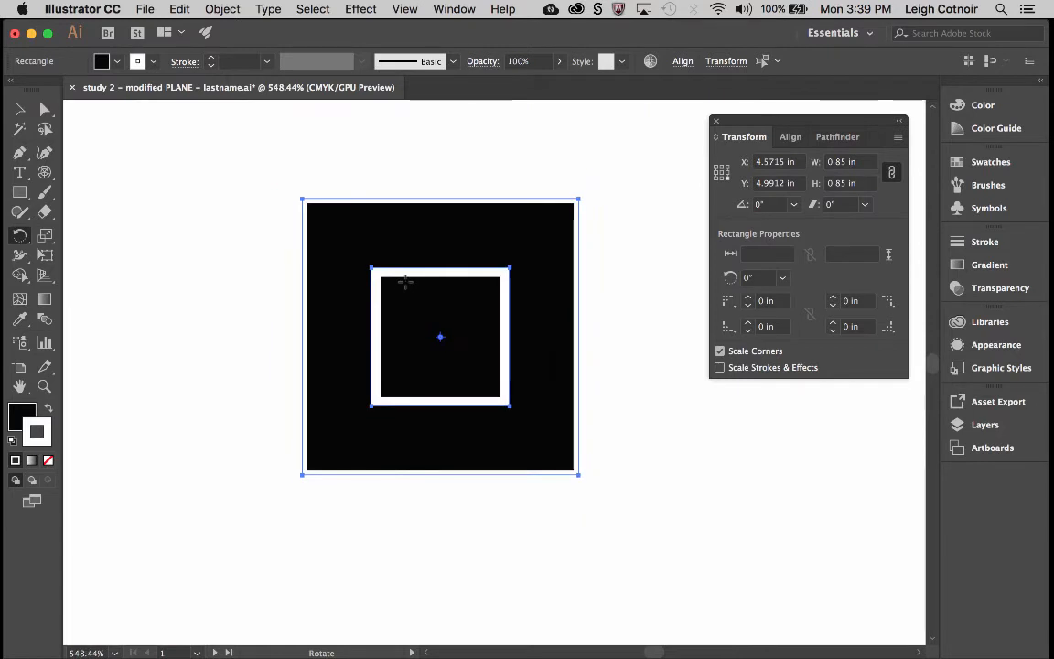
{"action": "scroll", "coordinate": [405, 281], "scroll_direction": "right", "scroll_amount": 2}
{"action": "scroll", "coordinate": [405, 280], "scroll_direction": "down", "scroll_amount": 1}
{"action": "scroll", "coordinate": [405, 285], "scroll_direction": "down", "scroll_amount": 2}
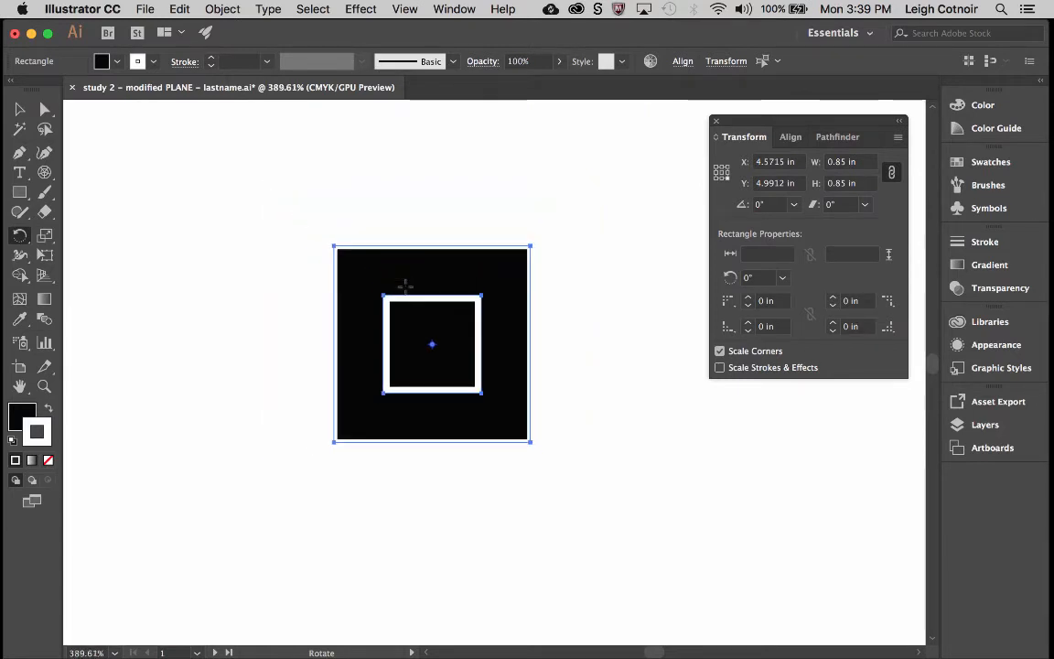
{"action": "scroll", "coordinate": [405, 286], "scroll_direction": "right", "scroll_amount": 2}
{"action": "scroll", "coordinate": [405, 285], "scroll_direction": "down", "scroll_amount": 1}
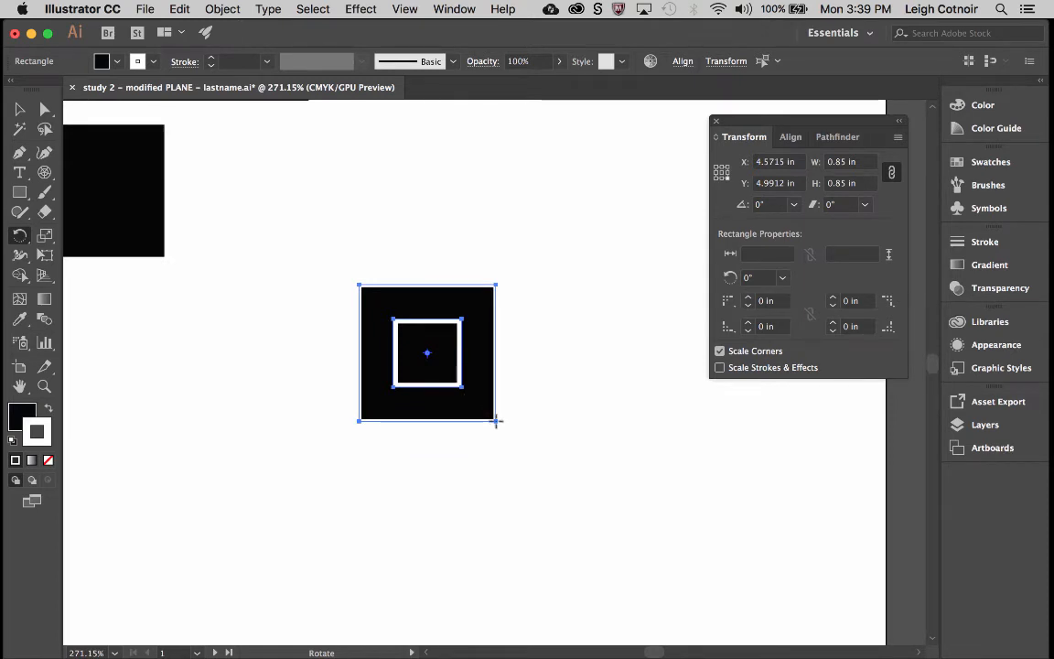
Move the rotation reference point to the outer square's lower-right corner.
{"action": "key", "text": "super"}
{"action": "scroll", "coordinate": [495, 423], "scroll_direction": "up", "scroll_amount": 5}
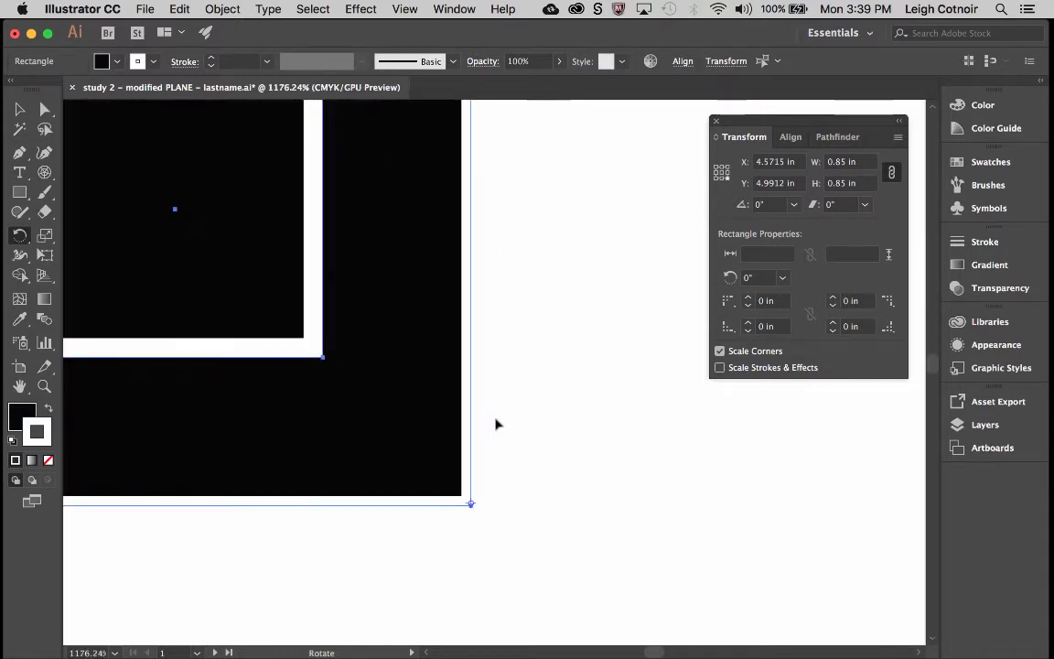
{"action": "scroll", "coordinate": [495, 423], "scroll_direction": "left", "scroll_amount": 3}
{"action": "scroll", "coordinate": [495, 423], "scroll_direction": "down", "scroll_amount": 2}
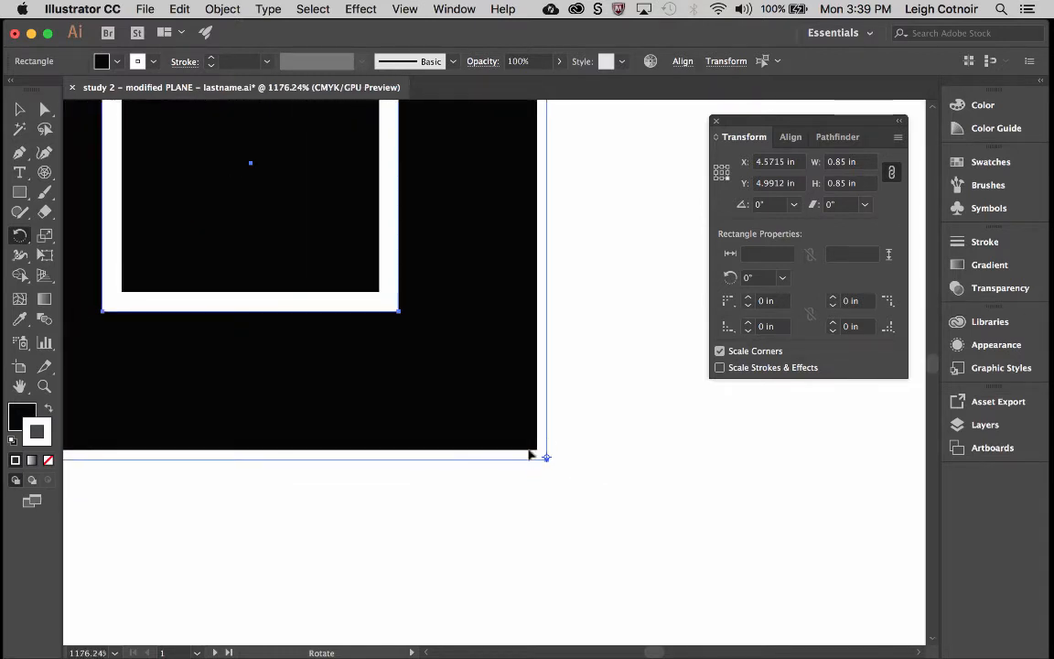
{"action": "scroll", "coordinate": [540, 455], "scroll_direction": "down", "scroll_amount": 3}
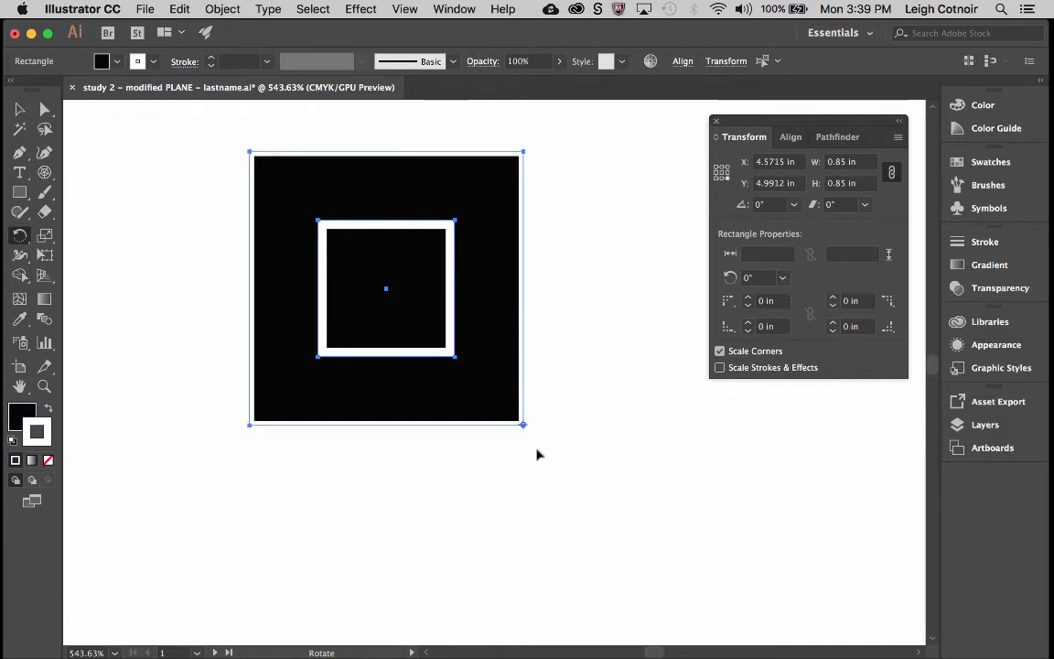
{"action": "scroll", "coordinate": [539, 454], "scroll_direction": "down", "scroll_amount": 1}
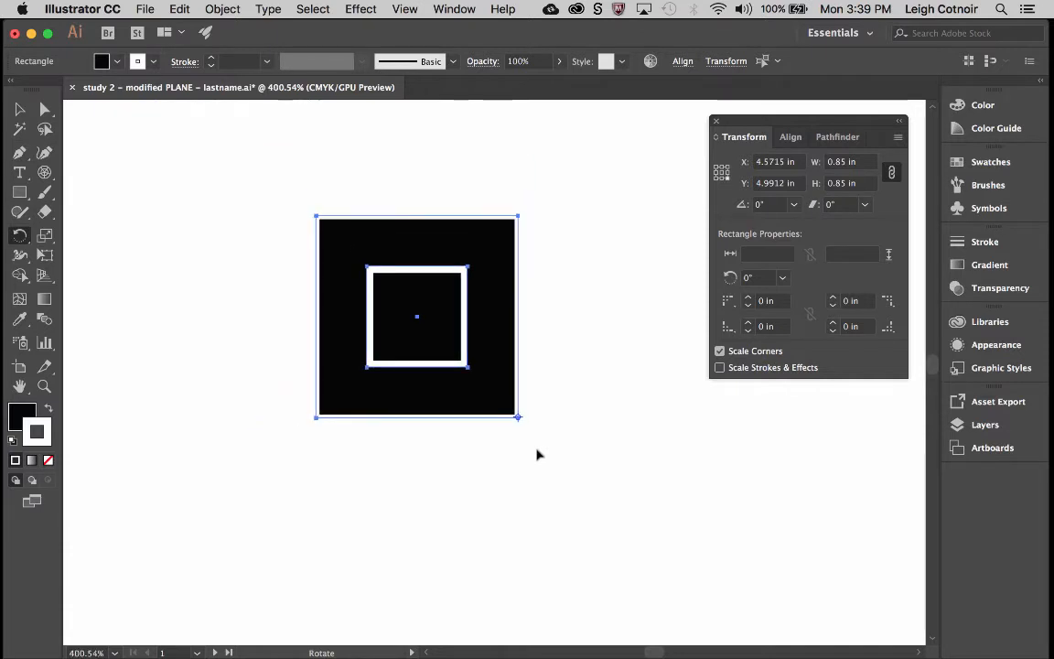
Try rotating the nested squares 45° about the lower-right corner and undo the rotation.
{"action": "left_click", "coordinate": [21, 235]}
{"action": "left_click_drag", "start_coordinate": [317, 218], "coordinate": [269, 401]}
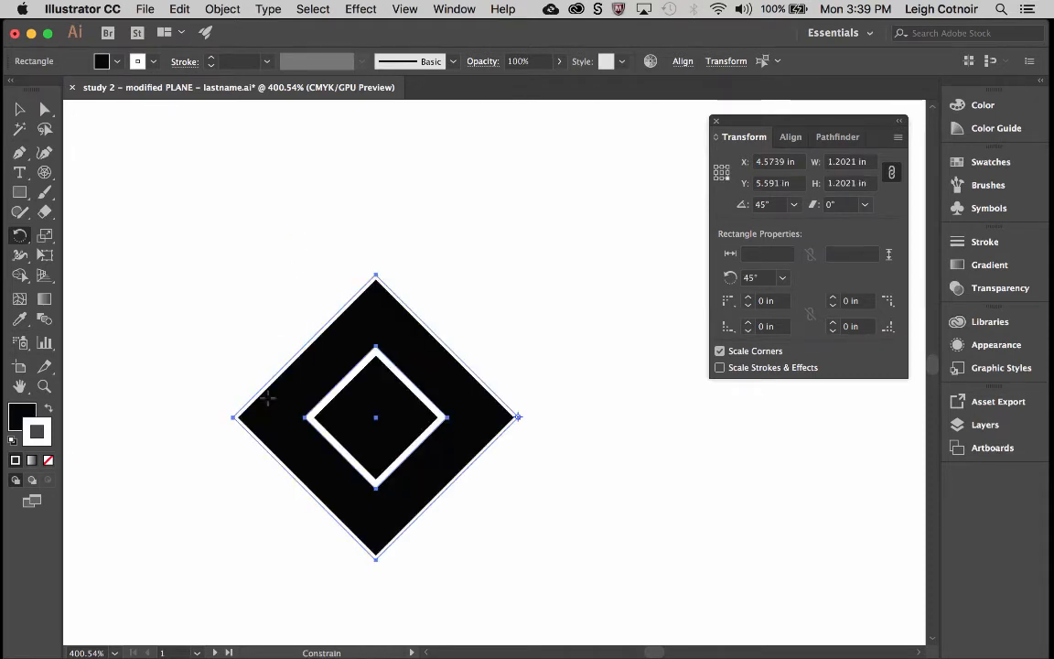
{"action": "key", "text": "super+z"}
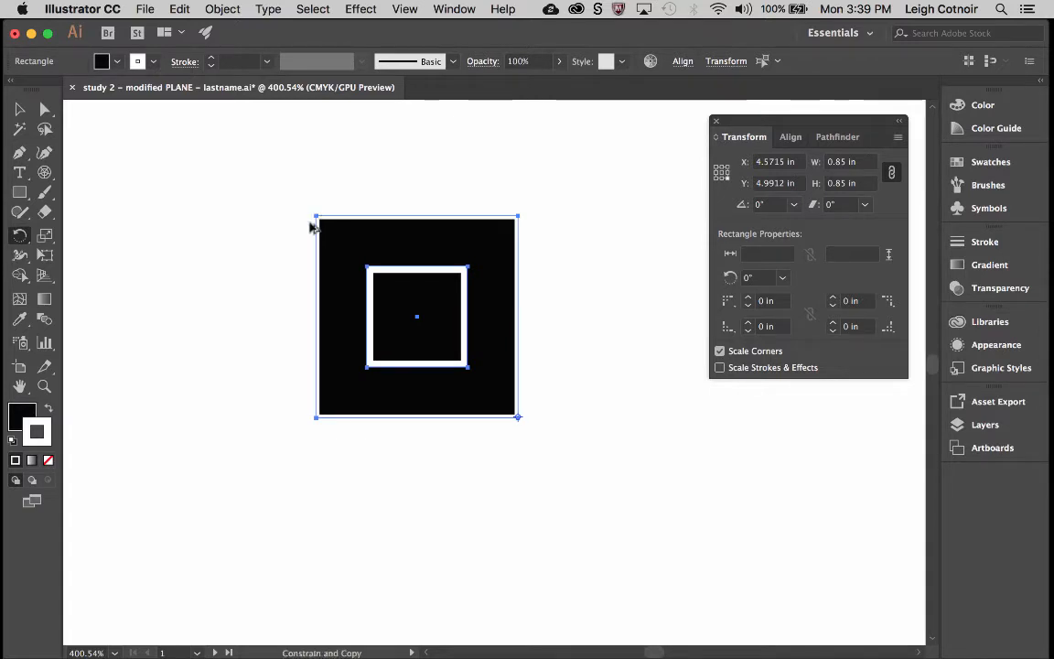
Make copies of the nested squares at 45° intervals around the lower-right corner to form an eight-part star.
{"action": "left_click_drag", "start_coordinate": [313, 226], "coordinate": [270, 392]}
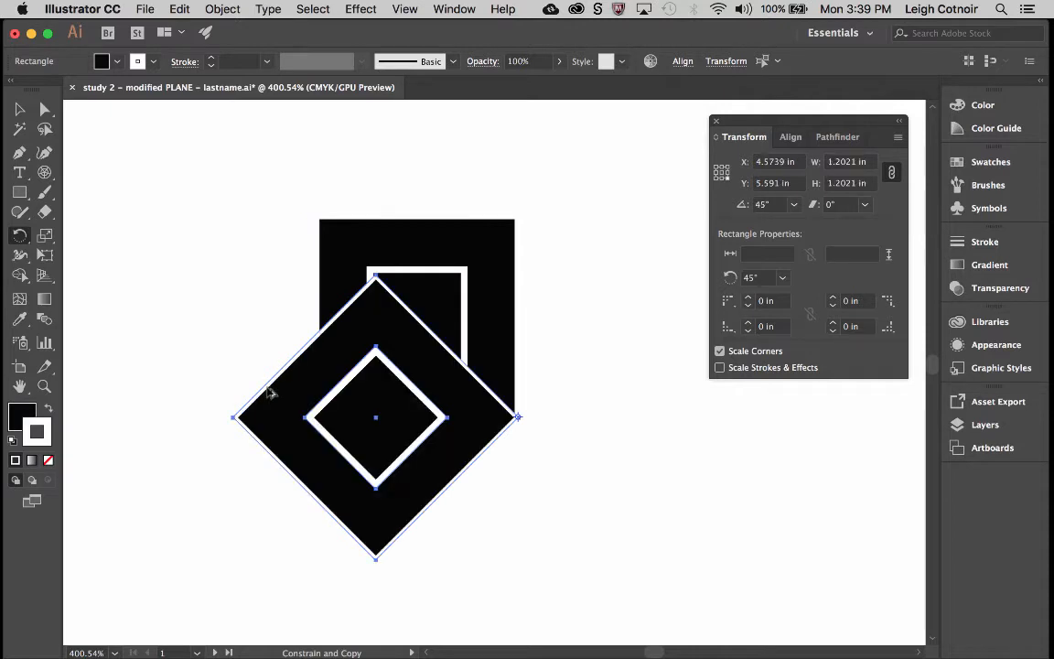
{"action": "scroll", "coordinate": [431, 279], "scroll_direction": "down", "scroll_amount": 5}
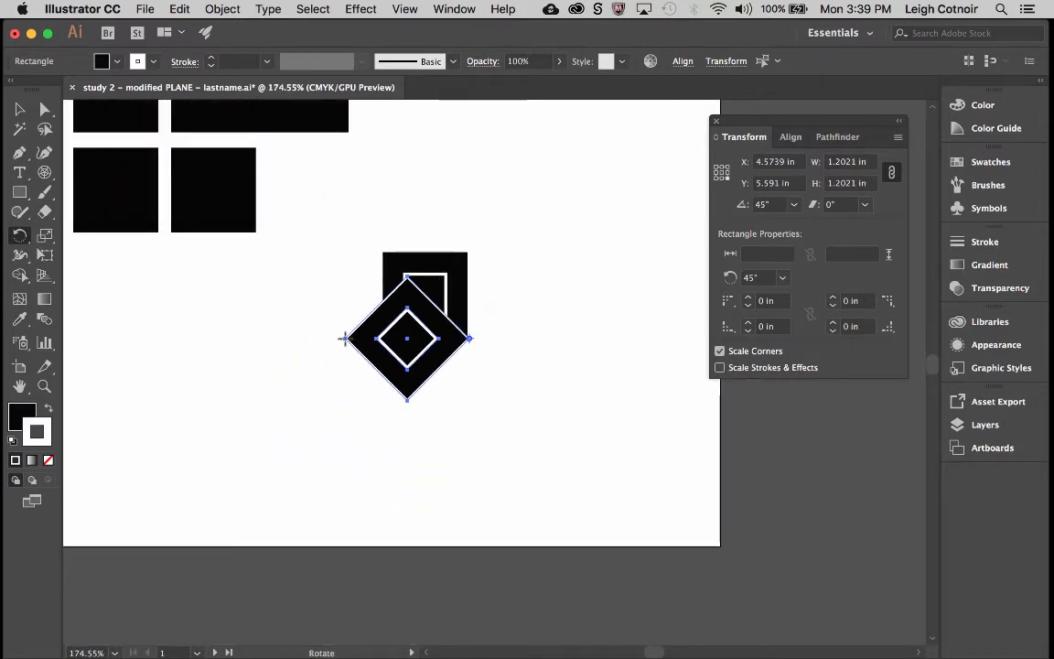
{"action": "left_click_drag", "start_coordinate": [344, 338], "coordinate": [466, 236]}
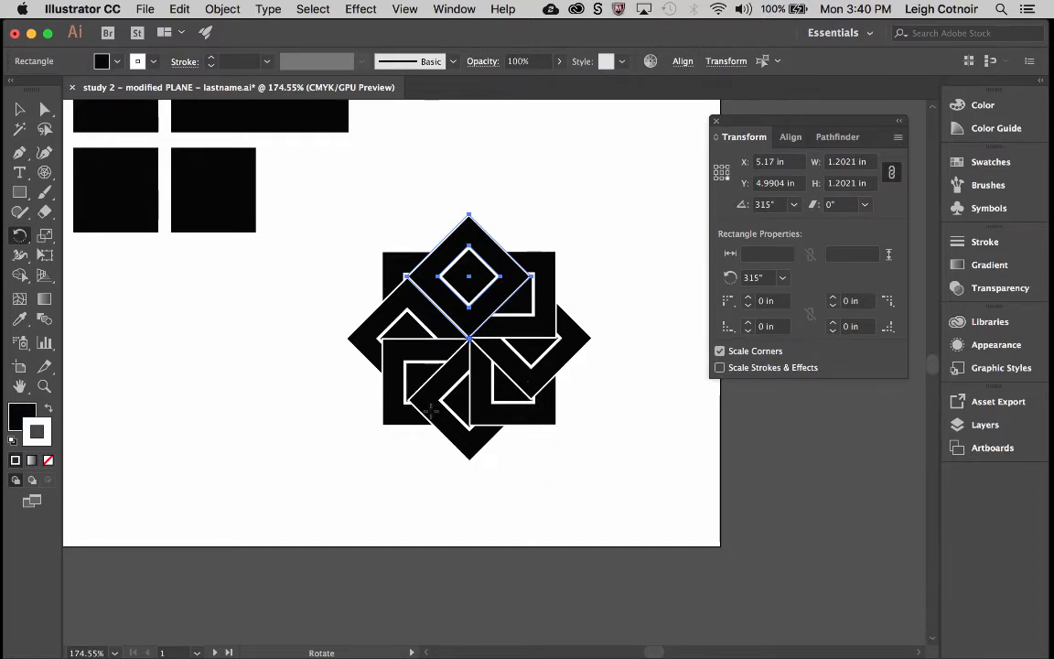
Undo the 45° rotated copies until only the original pair of nested squares is left.
{"action": "key", "text": "super+z"}
{"action": "key", "text": "super+z"}
{"action": "key", "text": "super+z"}
{"action": "key", "text": "super+z"}
{"action": "key", "text": "super+z"}
{"action": "key", "text": "super+z"}
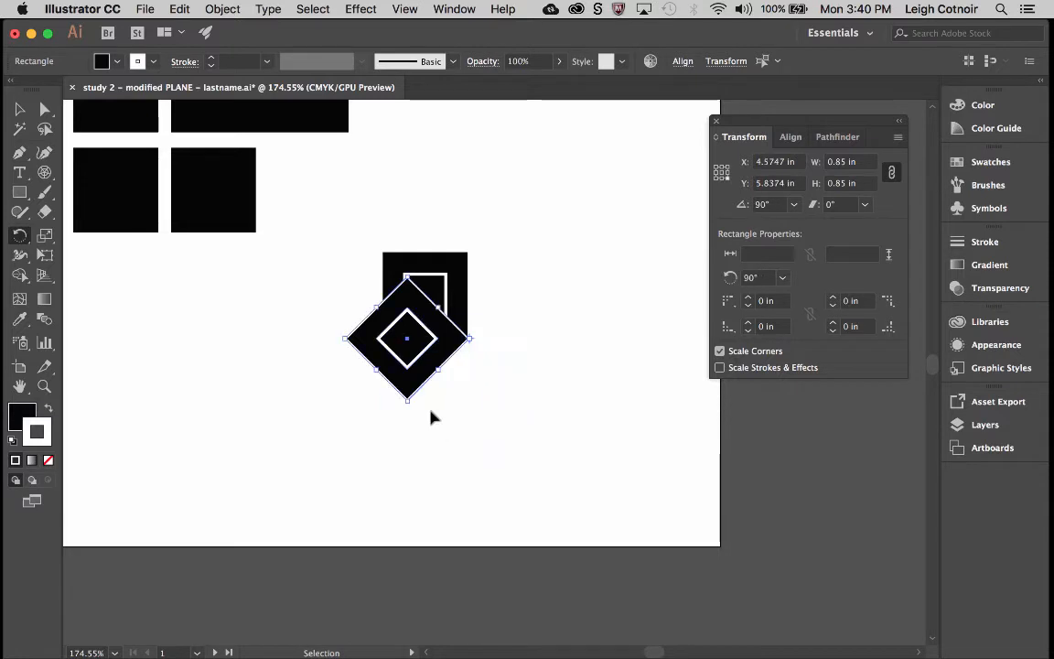
{"action": "key", "text": "super+z"}
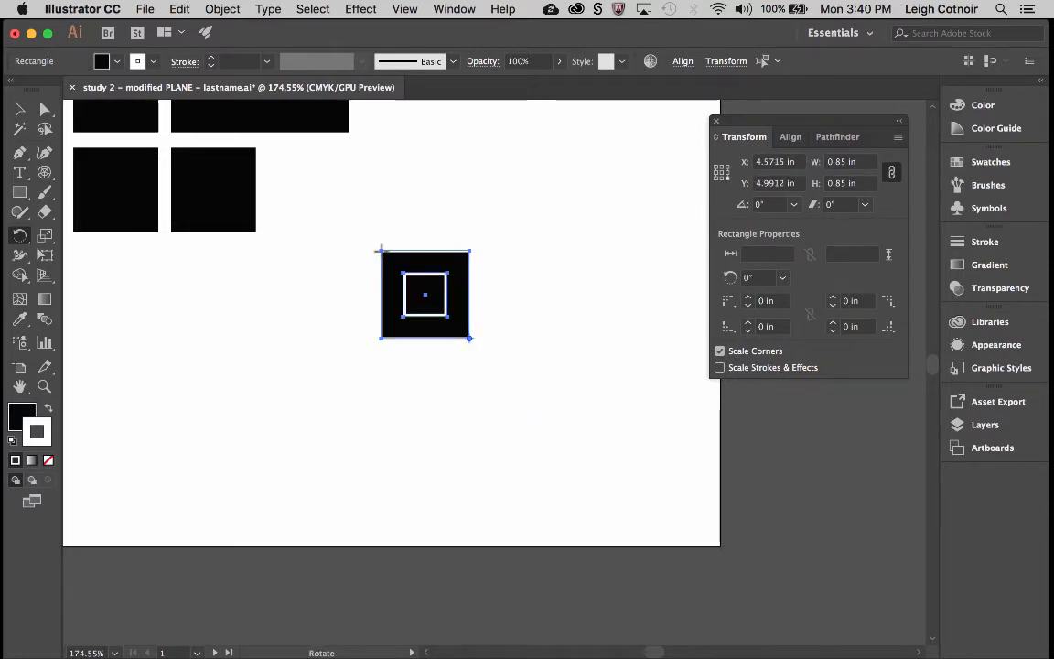
Copy the nested squares rotated 45° about the lower-right corner and scale the copy up proportionally to about 1.62 in wide.
{"action": "left_click_drag", "start_coordinate": [381, 249], "coordinate": [355, 383]}
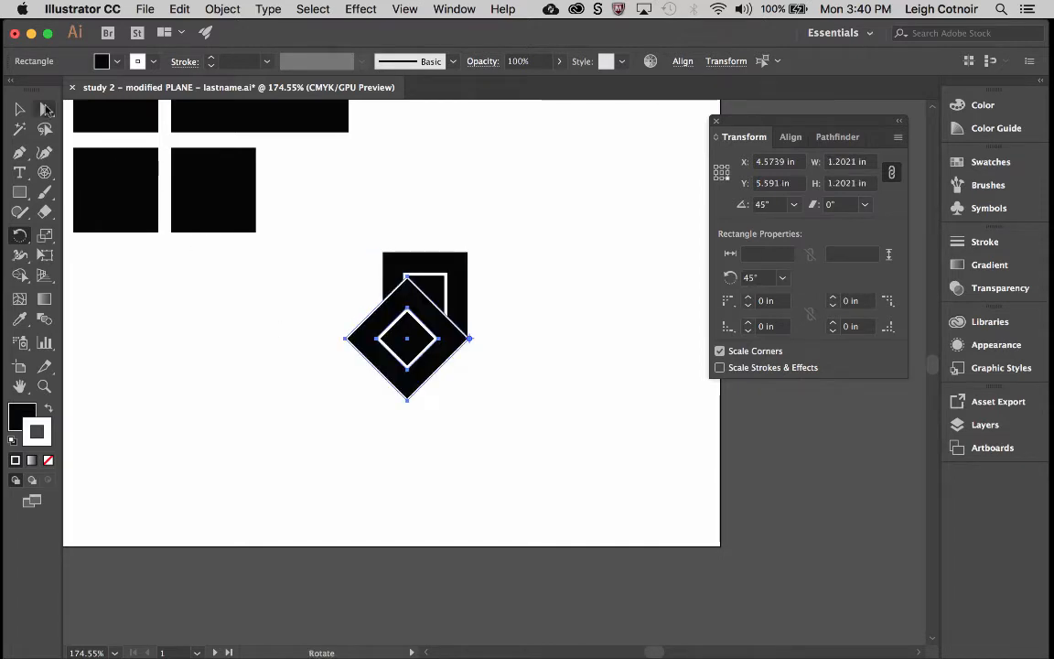
{"action": "key", "text": "v"}
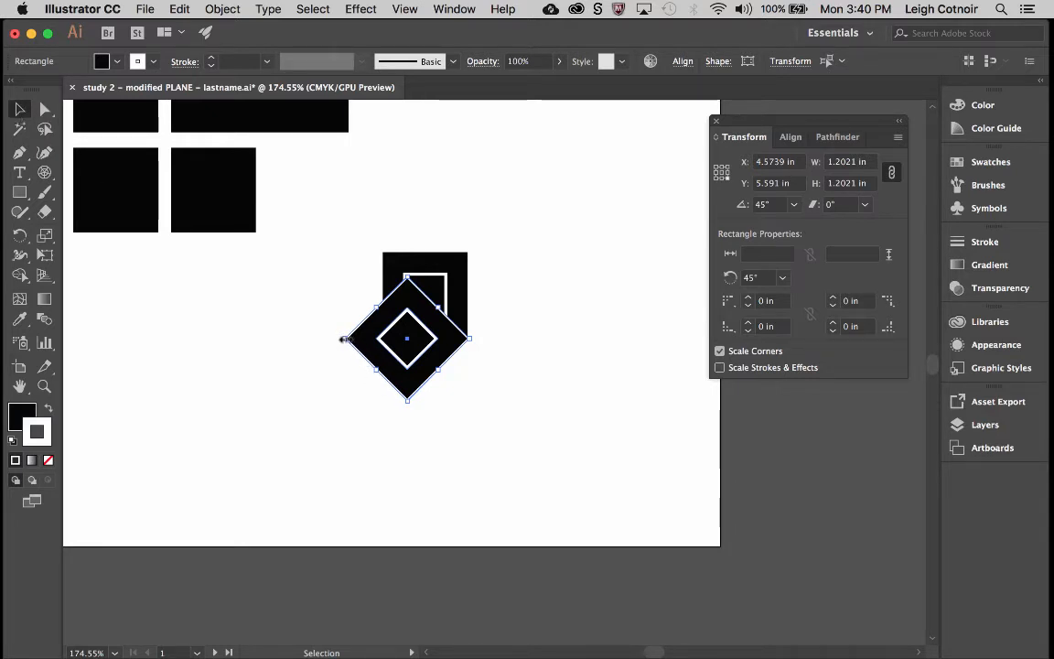
{"action": "left_click_drag", "start_coordinate": [344, 340], "coordinate": [301, 341]}
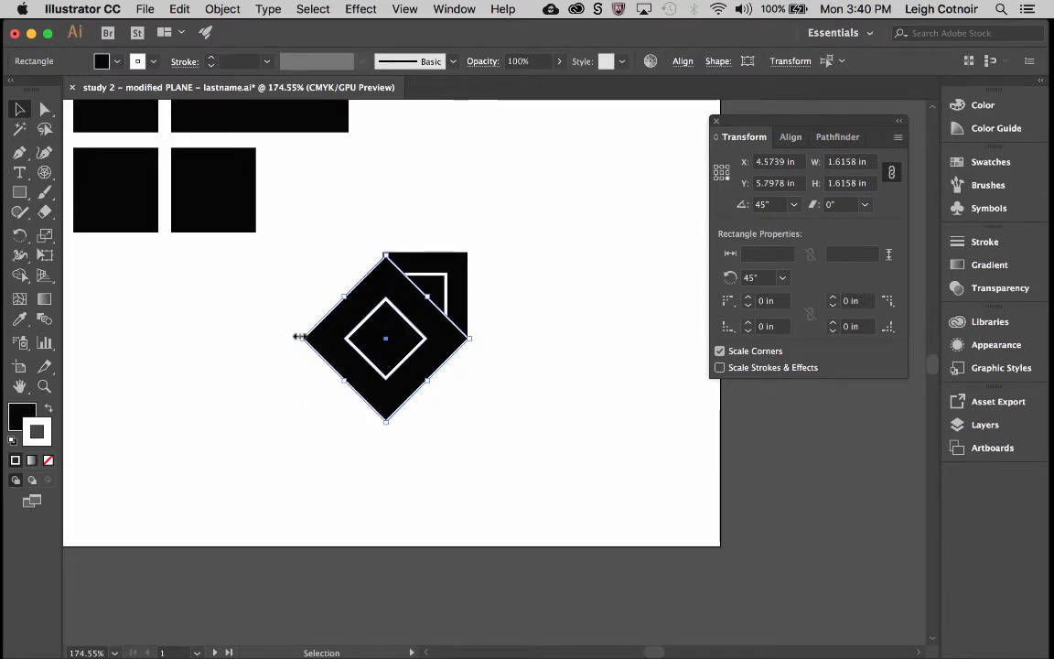
Copy the enlarged diamond rotated 45° about the same shared corner and scale the new copy up to about 1.53 in wide.
{"action": "left_click", "coordinate": [20, 238]}
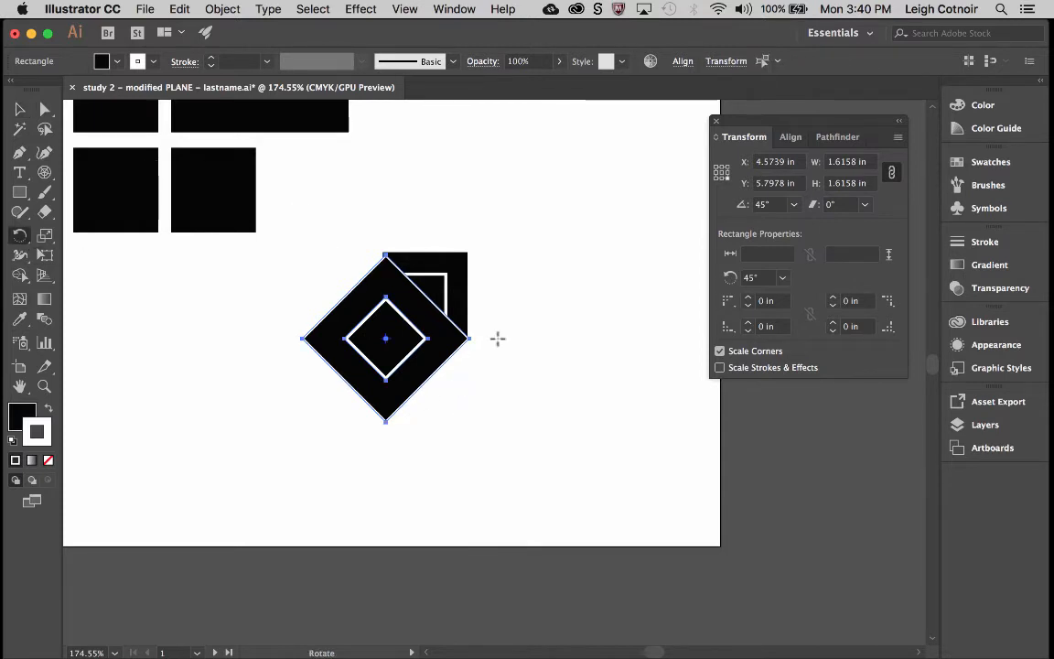
{"action": "scroll", "coordinate": [497, 338], "scroll_direction": "up", "scroll_amount": 3}
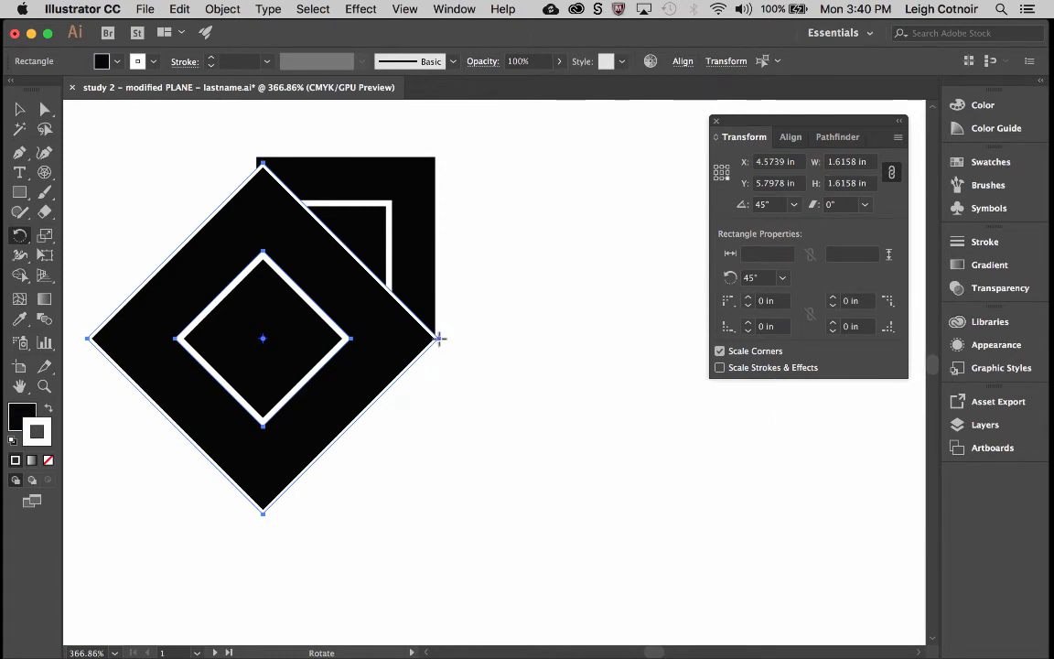
{"action": "scroll", "coordinate": [439, 341], "scroll_direction": "down", "scroll_amount": 5}
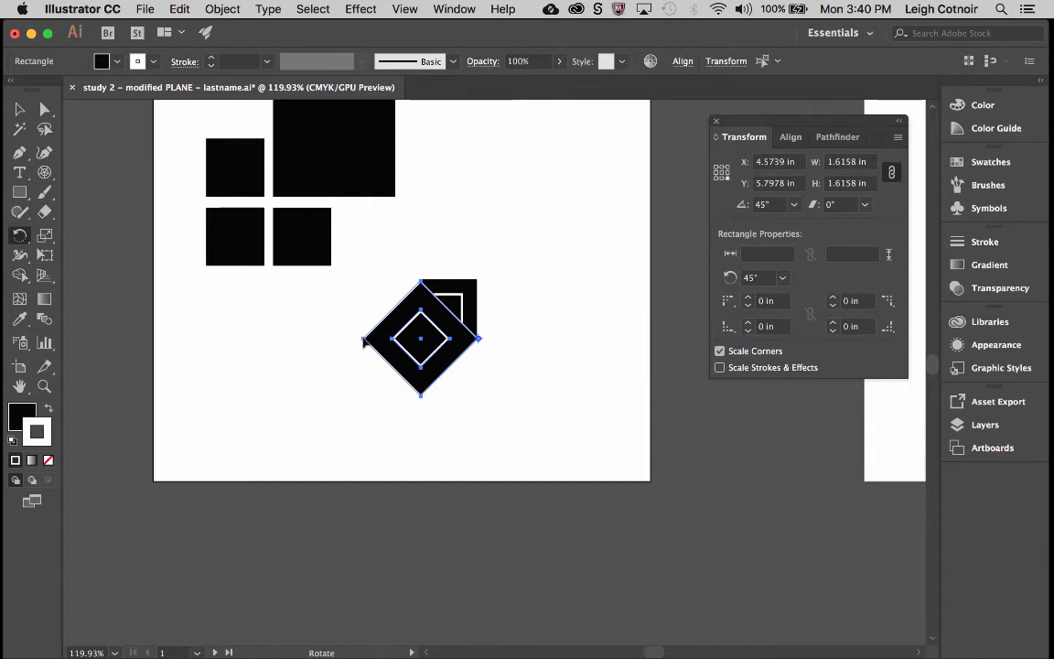
{"action": "left_click_drag", "start_coordinate": [365, 341], "coordinate": [390, 426]}
{"action": "left_click", "coordinate": [19, 109]}
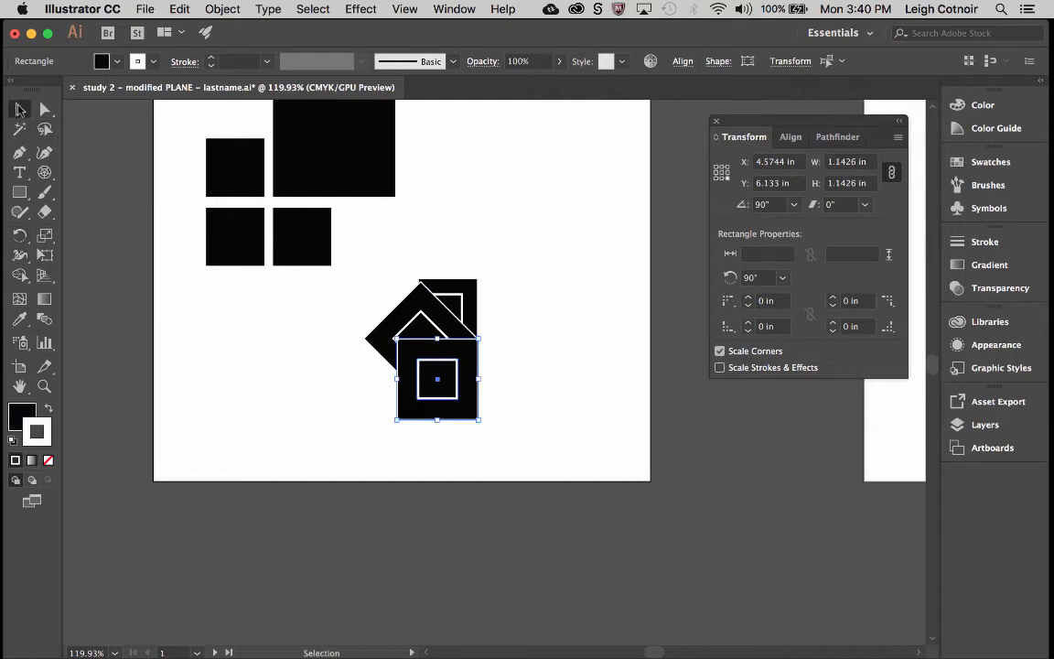
{"action": "left_click_drag", "start_coordinate": [396, 421], "coordinate": [369, 455]}
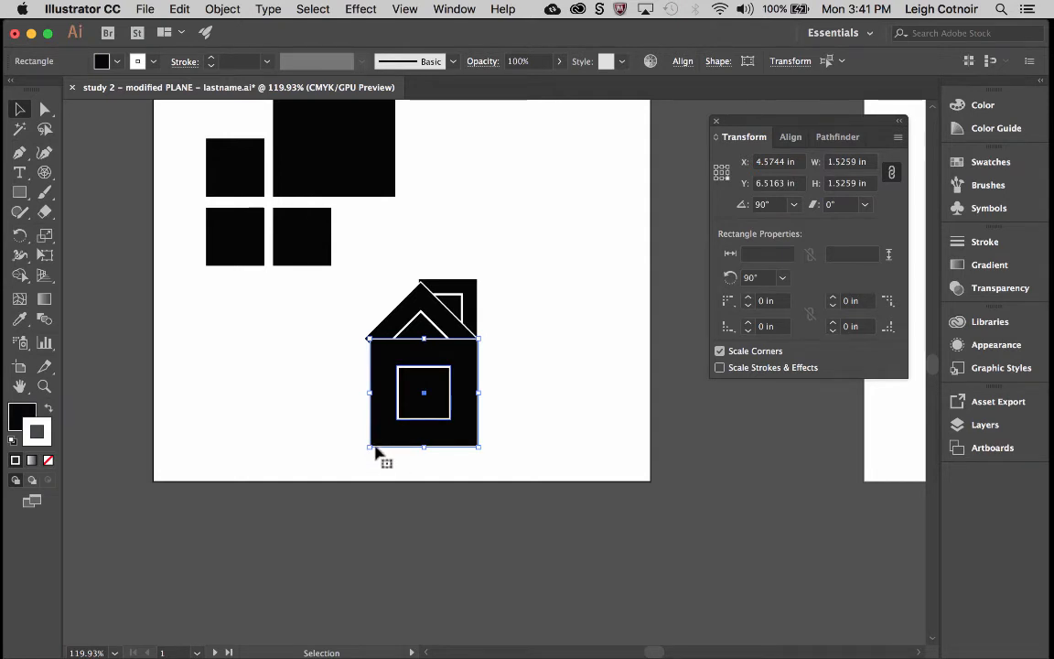
Scale the newest nested squares up to about 1.71 in wide and copy them rotated 45° about the shared corner.
{"action": "left_click_drag", "start_coordinate": [368, 447], "coordinate": [353, 463]}
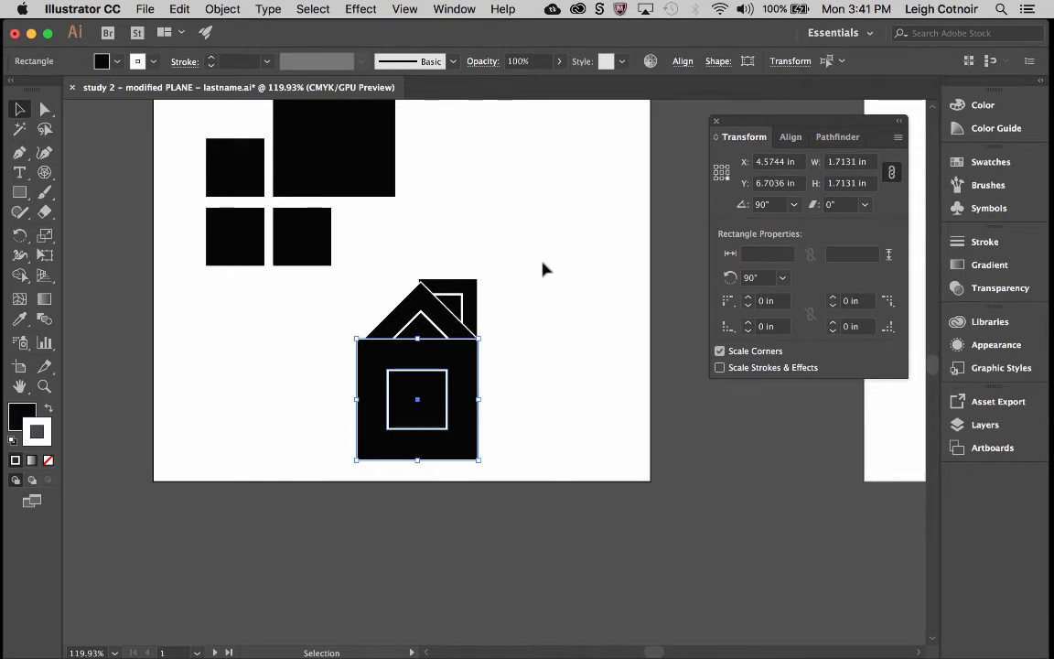
{"action": "left_click", "coordinate": [20, 235]}
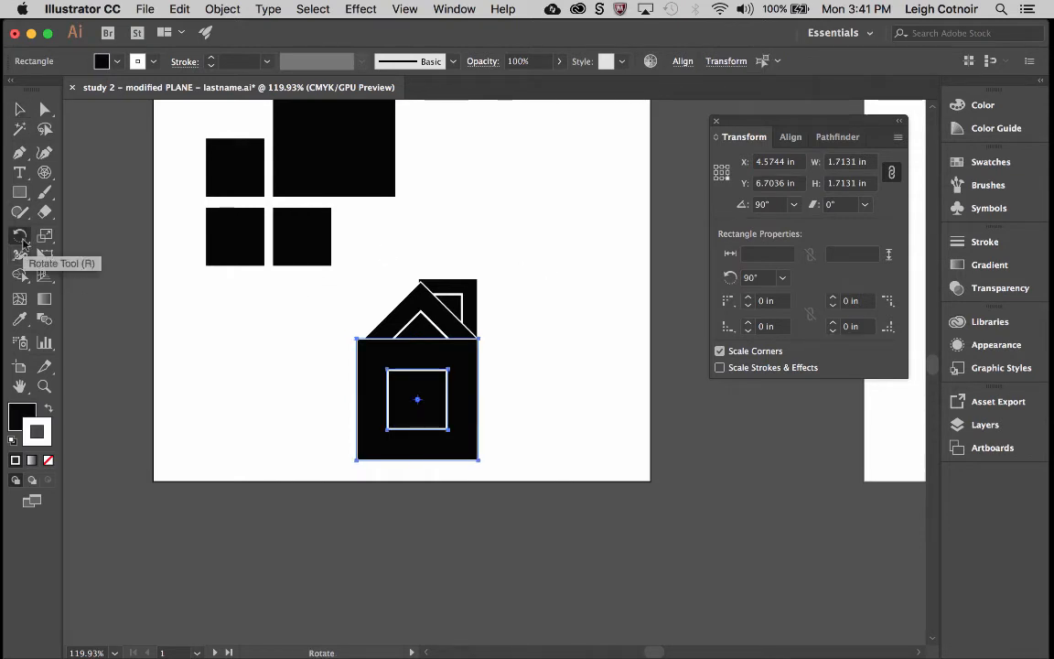
{"action": "scroll", "coordinate": [501, 332], "scroll_direction": "up", "scroll_amount": 5}
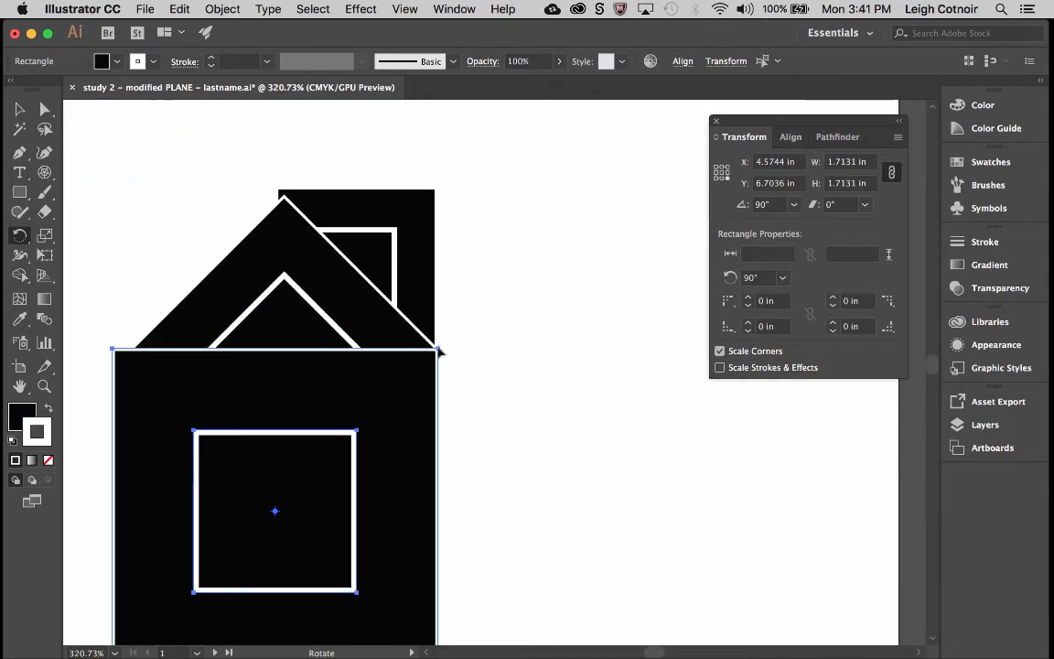
{"action": "scroll", "coordinate": [439, 351], "scroll_direction": "down", "scroll_amount": 5}
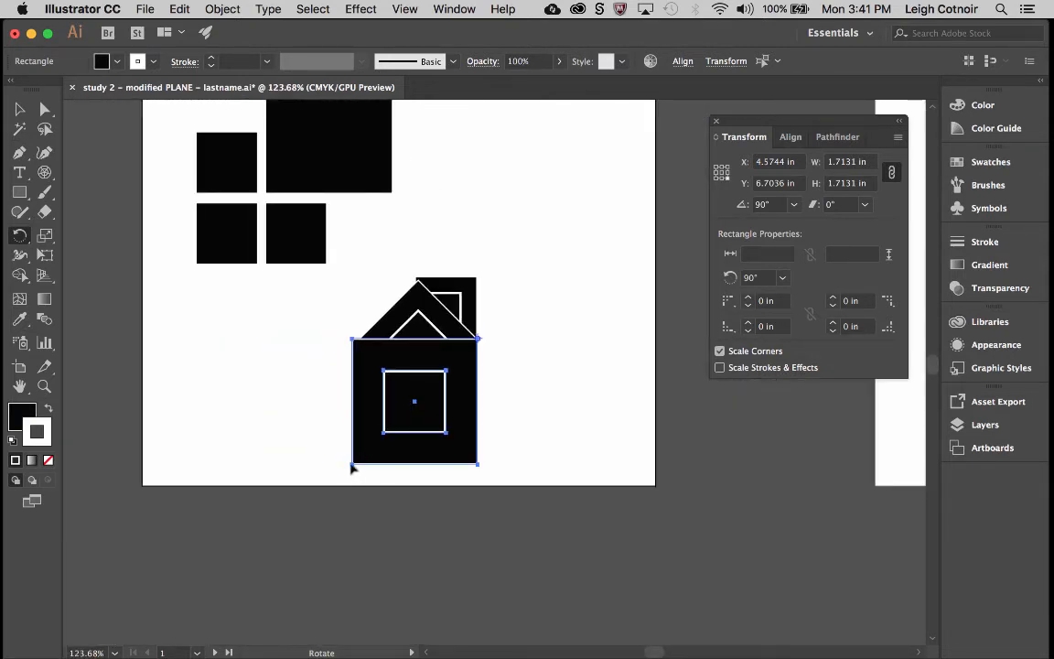
{"action": "left_click_drag", "start_coordinate": [354, 467], "coordinate": [527, 478]}
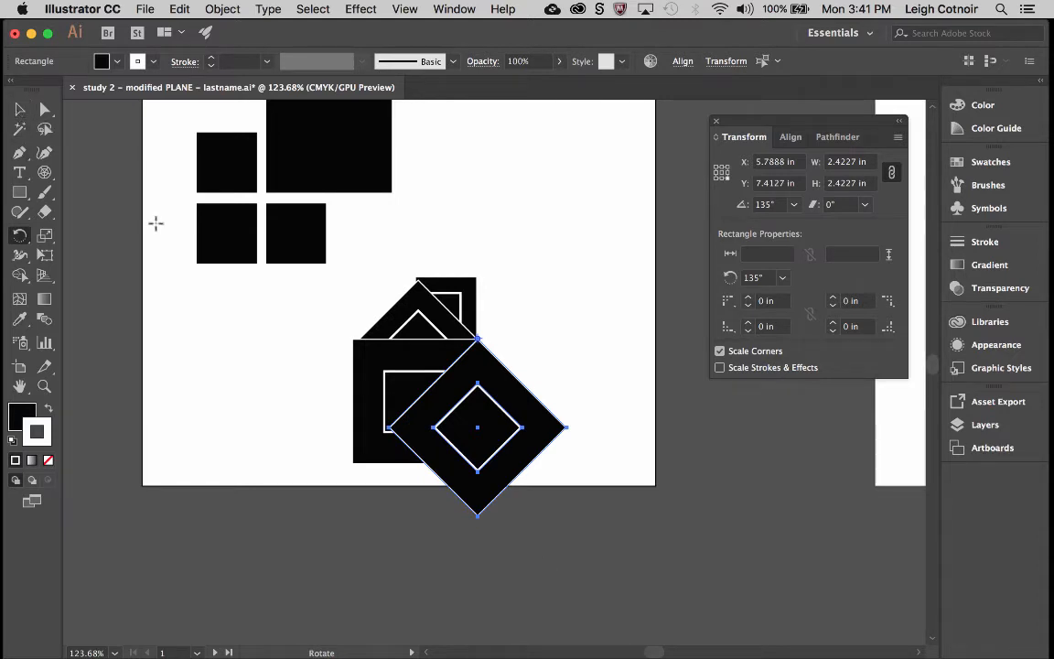
Scale the new diamond copy up proportionally from the shared corner to about 4.10 in wide.
{"action": "left_click", "coordinate": [20, 109]}
{"action": "left_click_drag", "start_coordinate": [477, 515], "coordinate": [501, 635]}
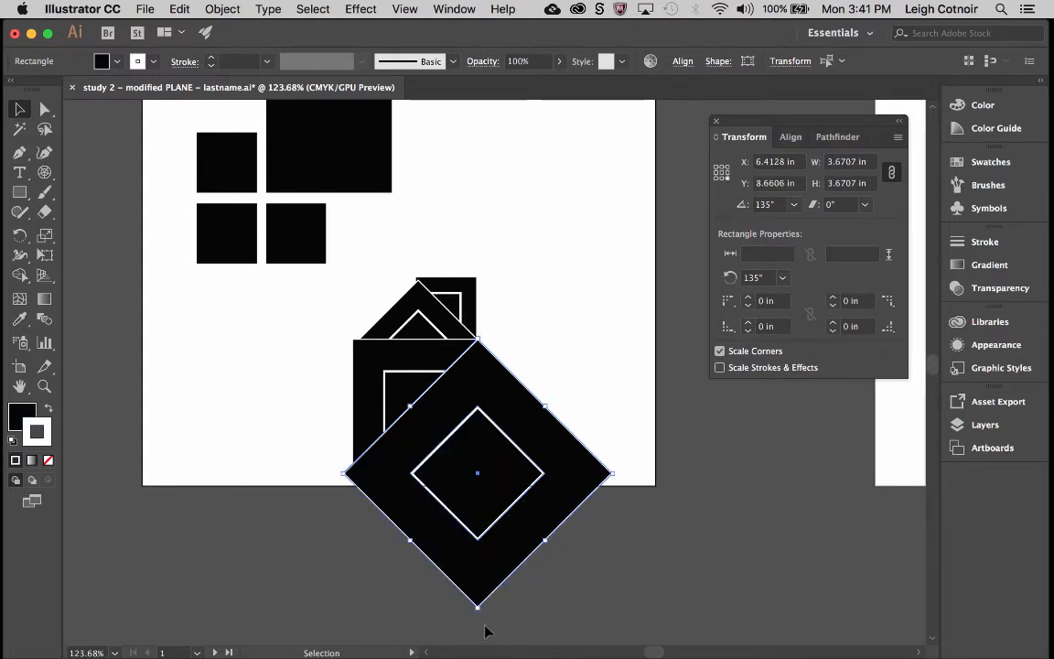
{"action": "left_click_drag", "start_coordinate": [478, 607], "coordinate": [480, 646]}
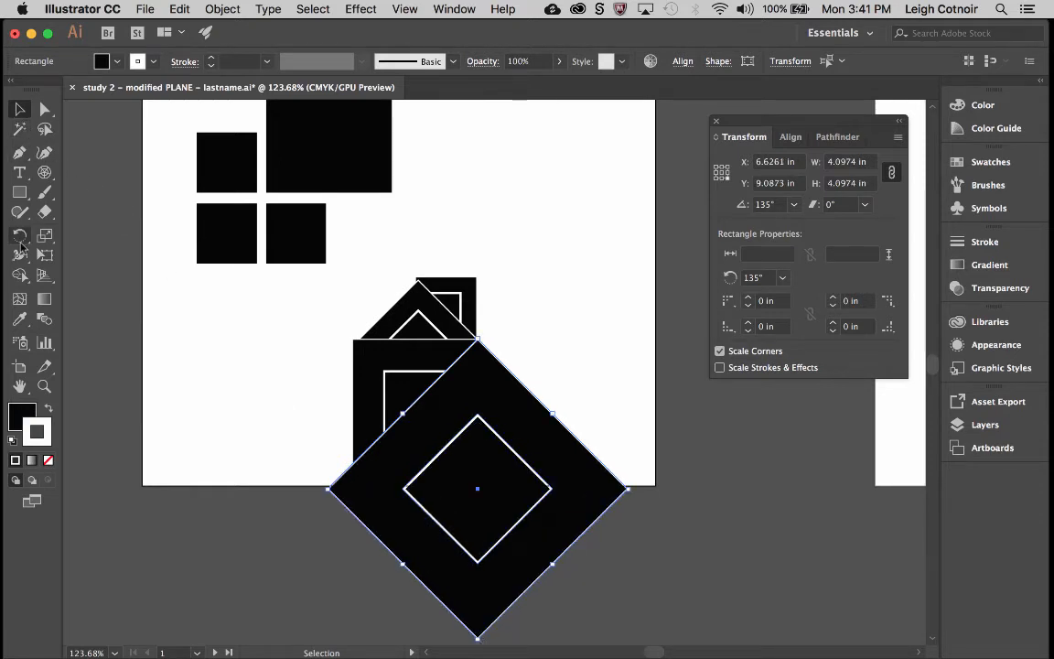
Copy the large diamond rotated 45° about the shared corner and scale the new square up to about 4.93 in wide.
{"action": "left_click", "coordinate": [19, 235]}
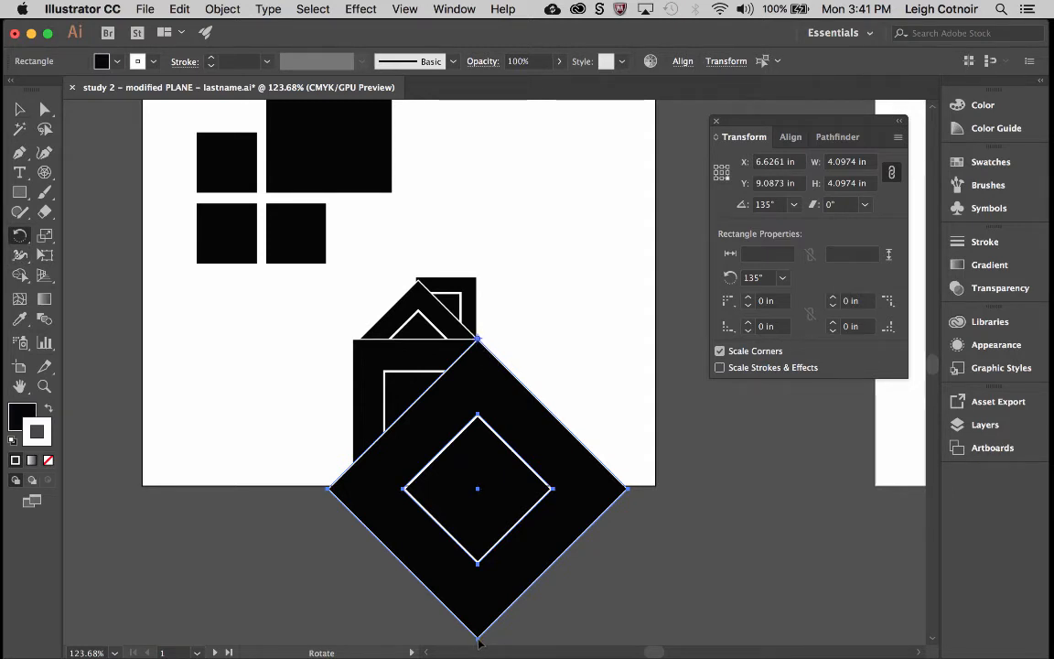
{"action": "left_click_drag", "start_coordinate": [479, 643], "coordinate": [670, 471]}
{"action": "key", "text": "v"}
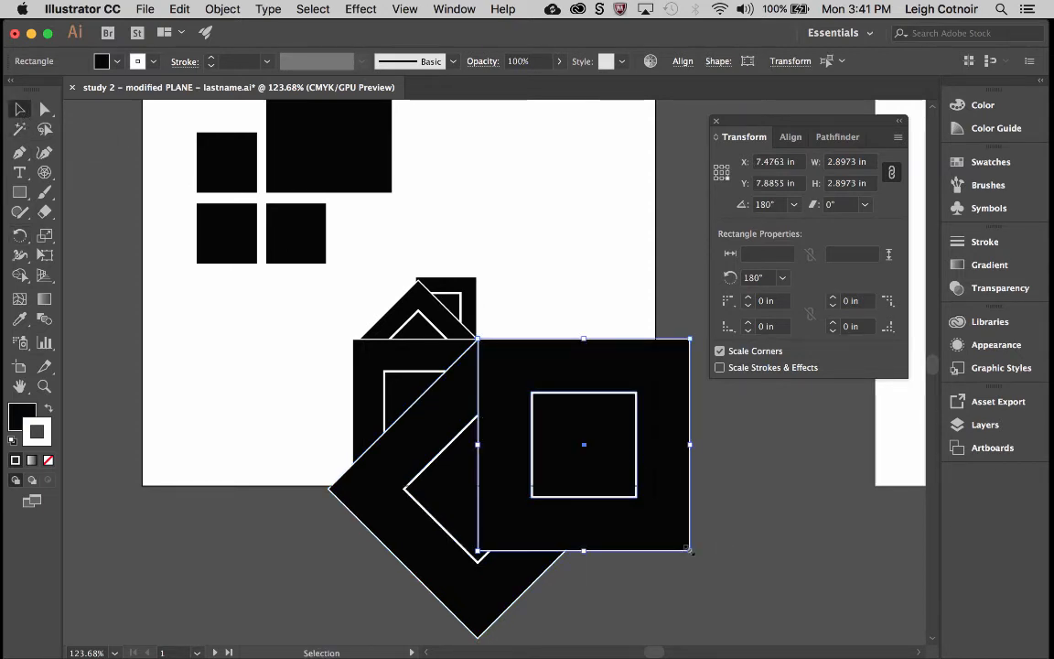
{"action": "left_click_drag", "start_coordinate": [689, 550], "coordinate": [840, 520]}
{"action": "scroll", "coordinate": [562, 315], "scroll_direction": "down", "scroll_amount": 5}
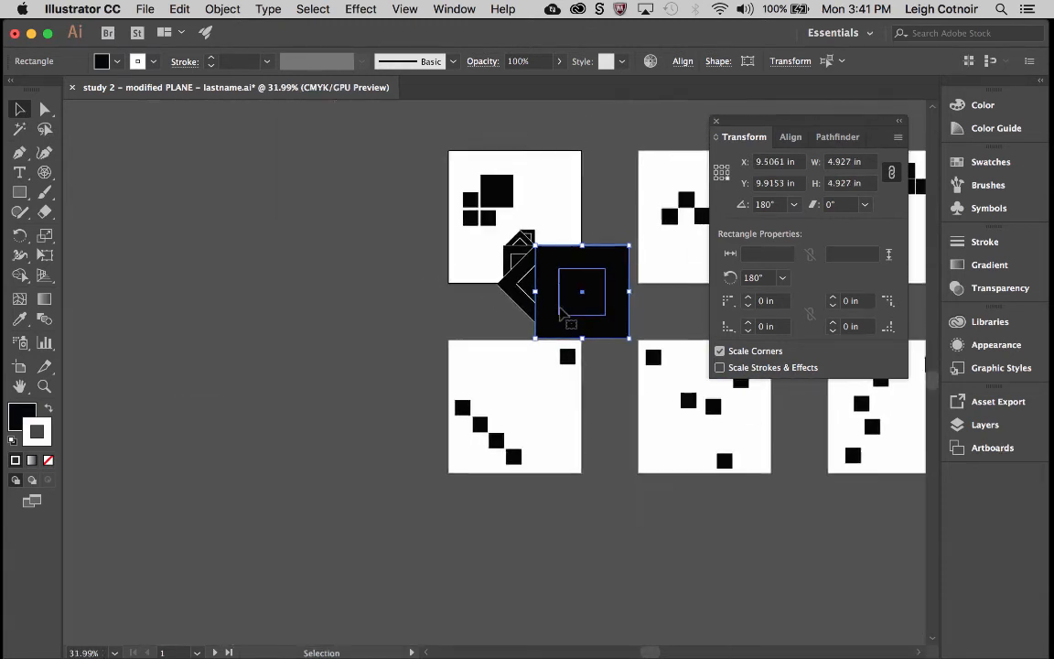
Move the four black squares off the first artboard and reposition the whole spiral on that artboard.
{"action": "scroll", "coordinate": [560, 311], "scroll_direction": "up", "scroll_amount": 3}
{"action": "left_click_drag", "start_coordinate": [441, 254], "coordinate": [373, 271]}
{"action": "left_click_drag", "start_coordinate": [441, 296], "coordinate": [544, 378]}
{"action": "left_click_drag", "start_coordinate": [530, 326], "coordinate": [555, 297]}
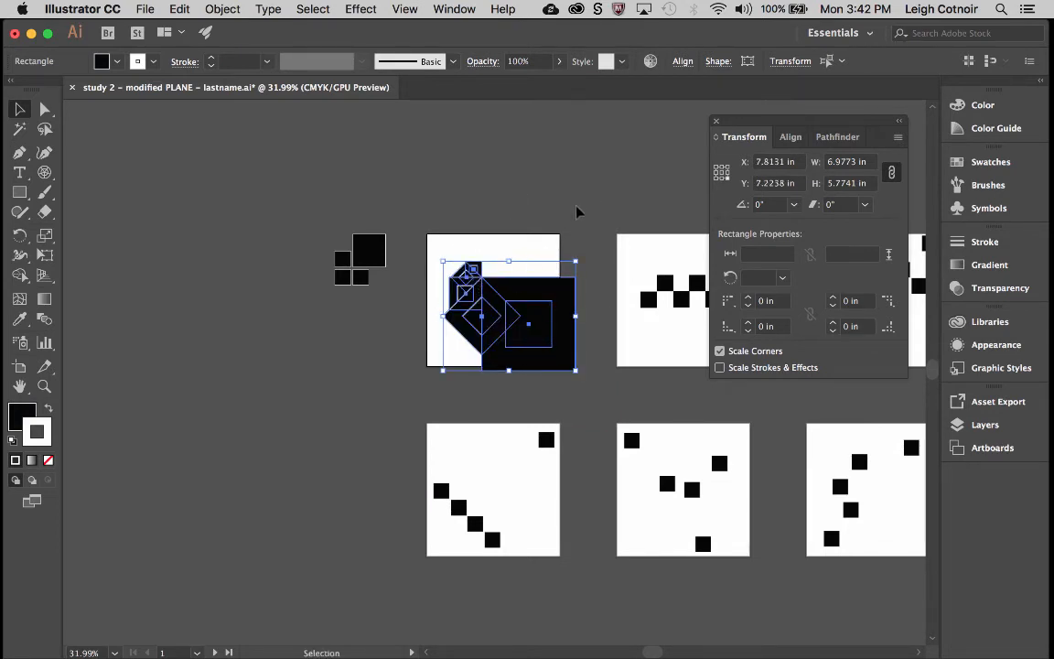
{"action": "left_click_drag", "start_coordinate": [545, 289], "coordinate": [550, 300]}
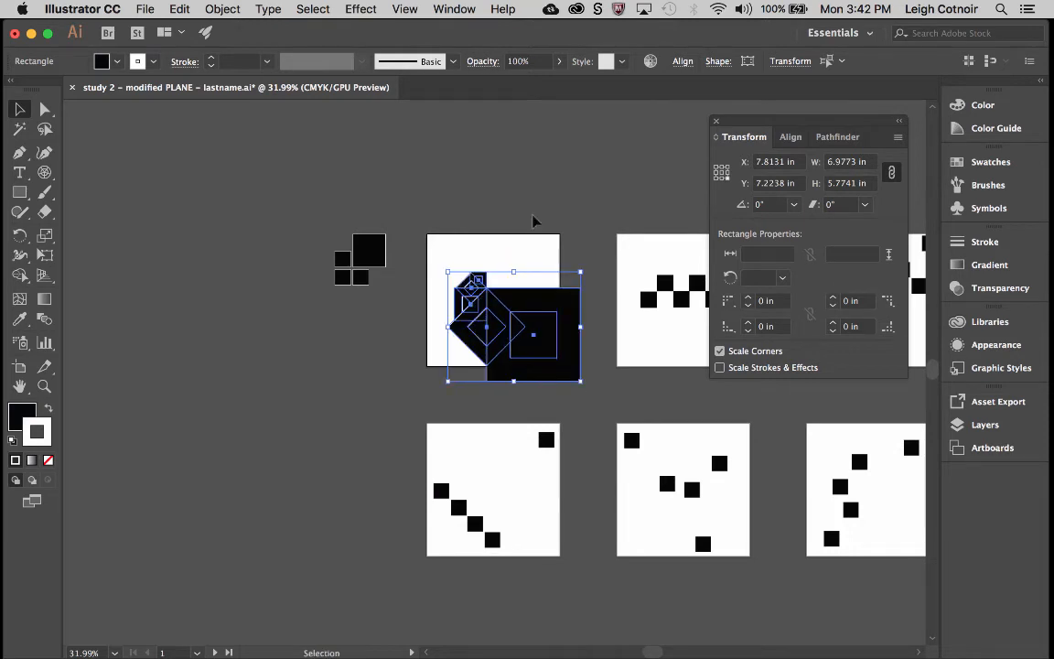
{"action": "left_click", "coordinate": [530, 183]}
Delete the inner outlined square from each of the spiral's five shapes.
{"action": "scroll", "coordinate": [549, 309], "scroll_direction": "up", "scroll_amount": 3}
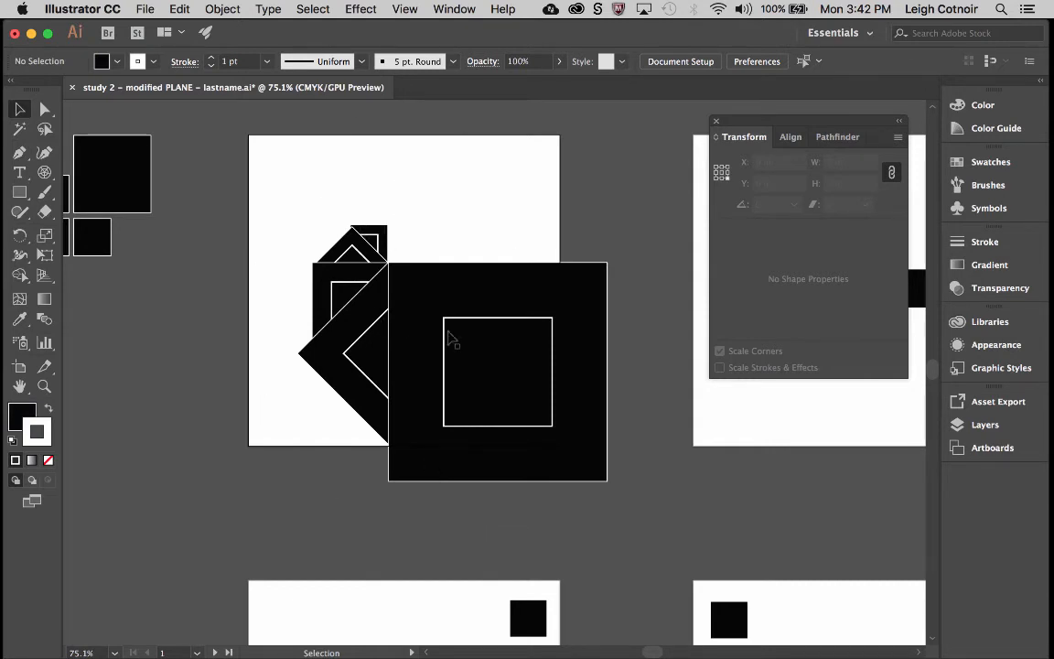
{"action": "left_click", "coordinate": [482, 353]}
{"action": "key", "text": "Delete"}
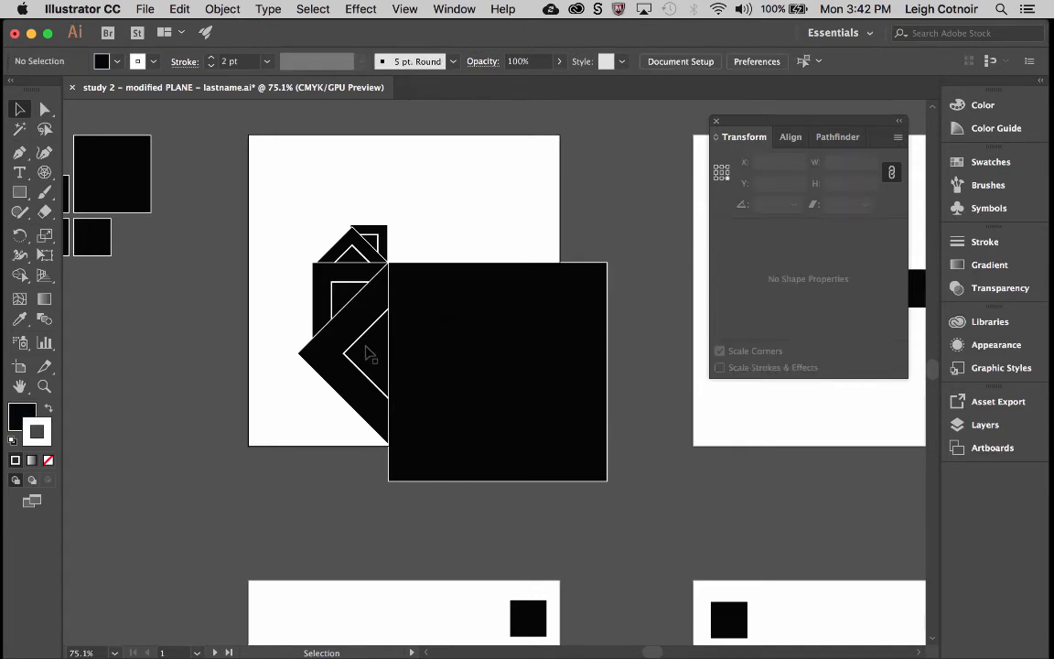
{"action": "left_click", "coordinate": [366, 355]}
{"action": "key", "text": "Delete"}
{"action": "left_click", "coordinate": [352, 299]}
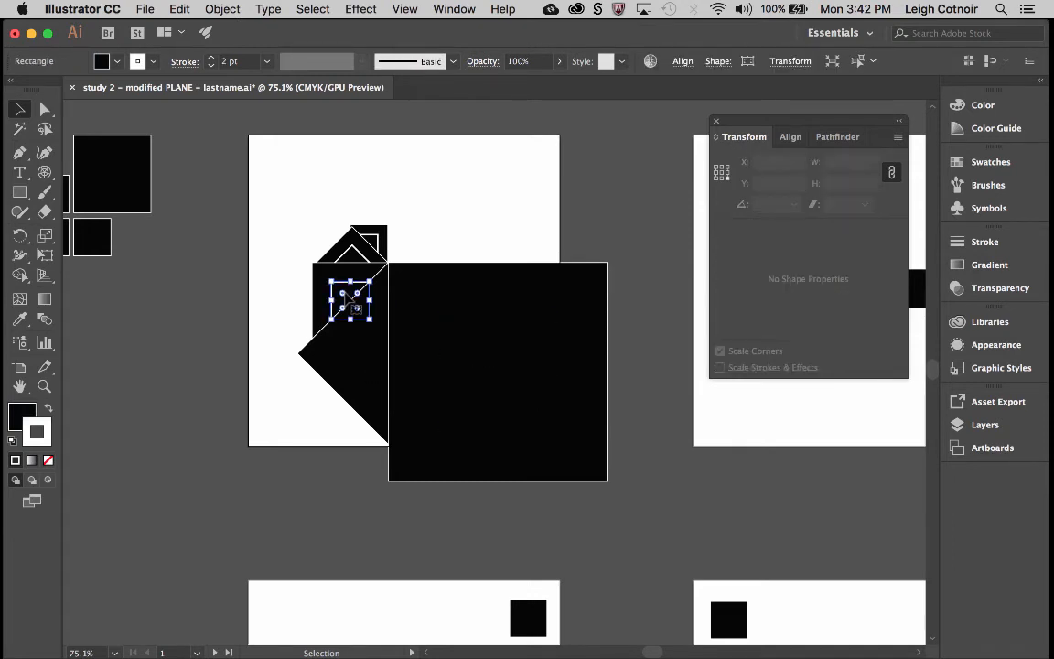
{"action": "key", "text": "Delete"}
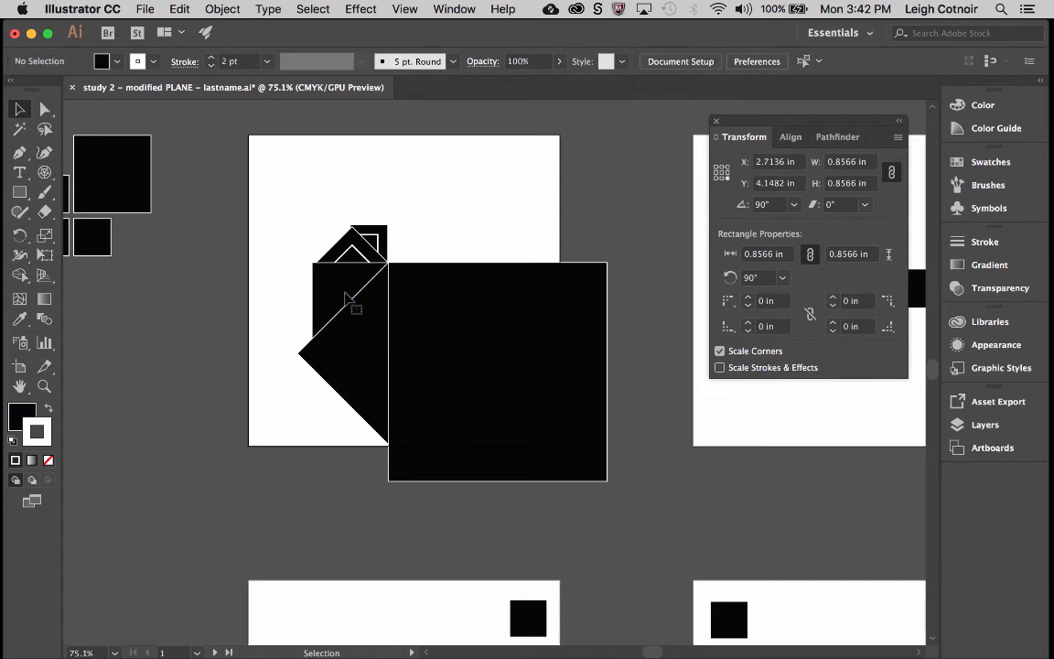
{"action": "left_click", "coordinate": [355, 257]}
{"action": "key", "text": "Delete"}
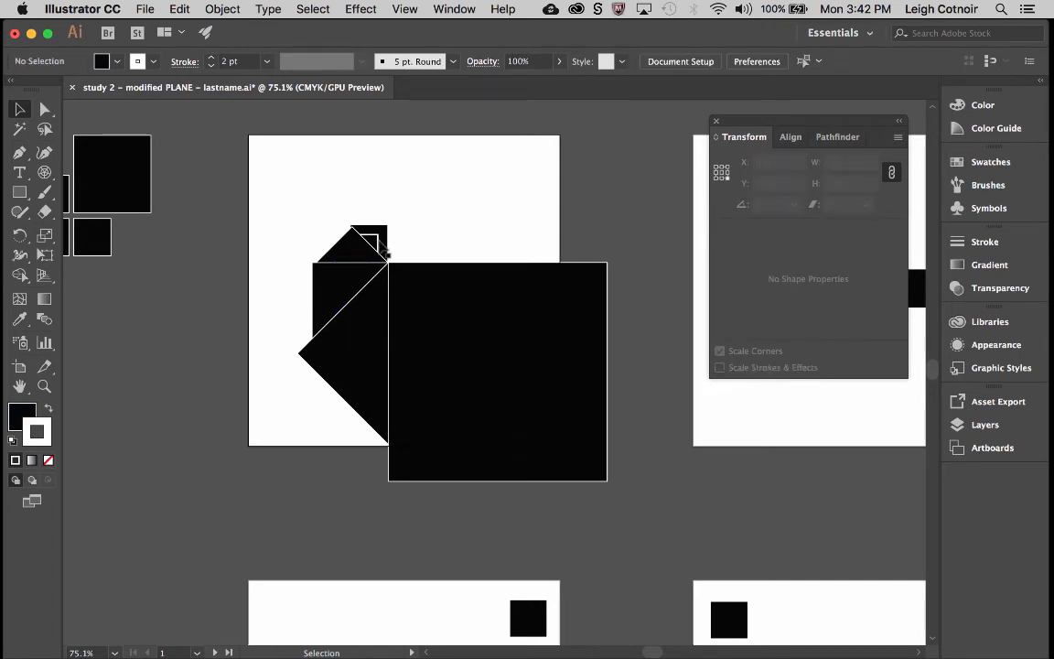
{"action": "left_click", "coordinate": [362, 237]}
{"action": "key", "text": "Delete"}
Move the whole spiral of solid squares toward the upper-left area of the artboard.
{"action": "left_click_drag", "start_coordinate": [289, 194], "coordinate": [484, 300]}
{"action": "left_click", "coordinate": [602, 440]}
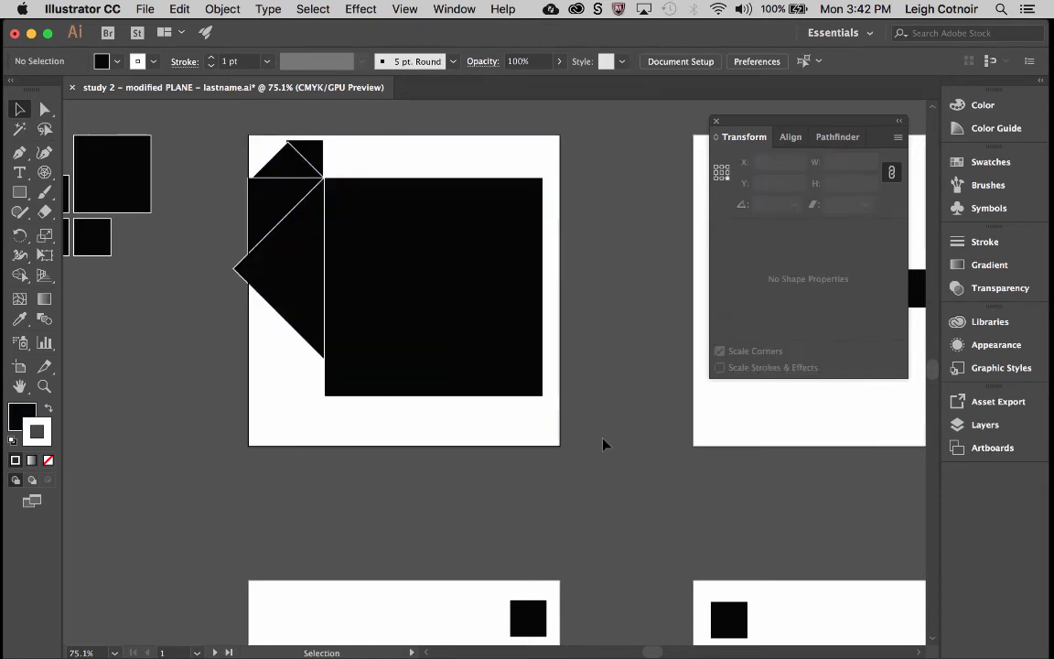
{"action": "left_click_drag", "start_coordinate": [220, 117], "coordinate": [518, 419]}
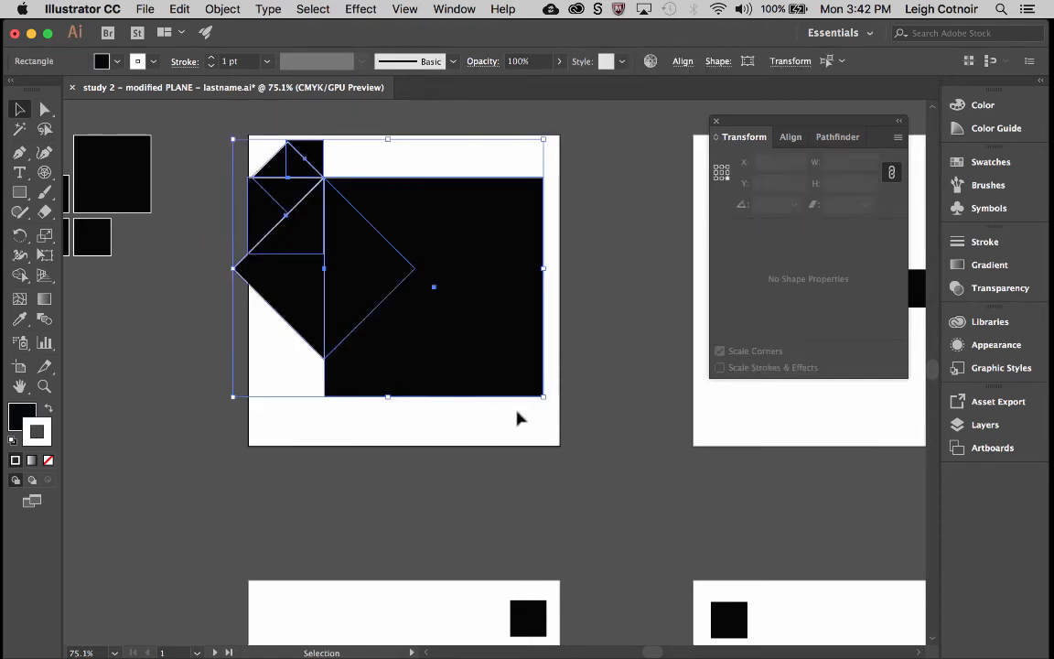
{"action": "left_click_drag", "start_coordinate": [470, 349], "coordinate": [485, 378]}
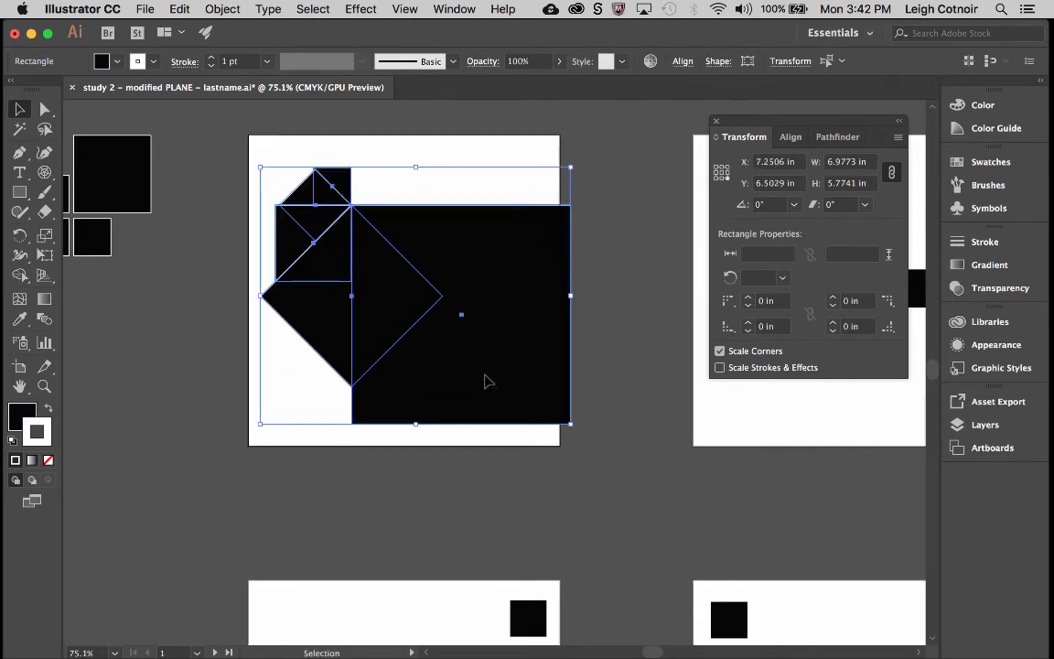
{"action": "left_click", "coordinate": [508, 154]}
Delete the spiral's four larger squares and diamonds, keeping only the smallest square.
{"action": "left_click", "coordinate": [498, 371]}
{"action": "key", "text": "Delete"}
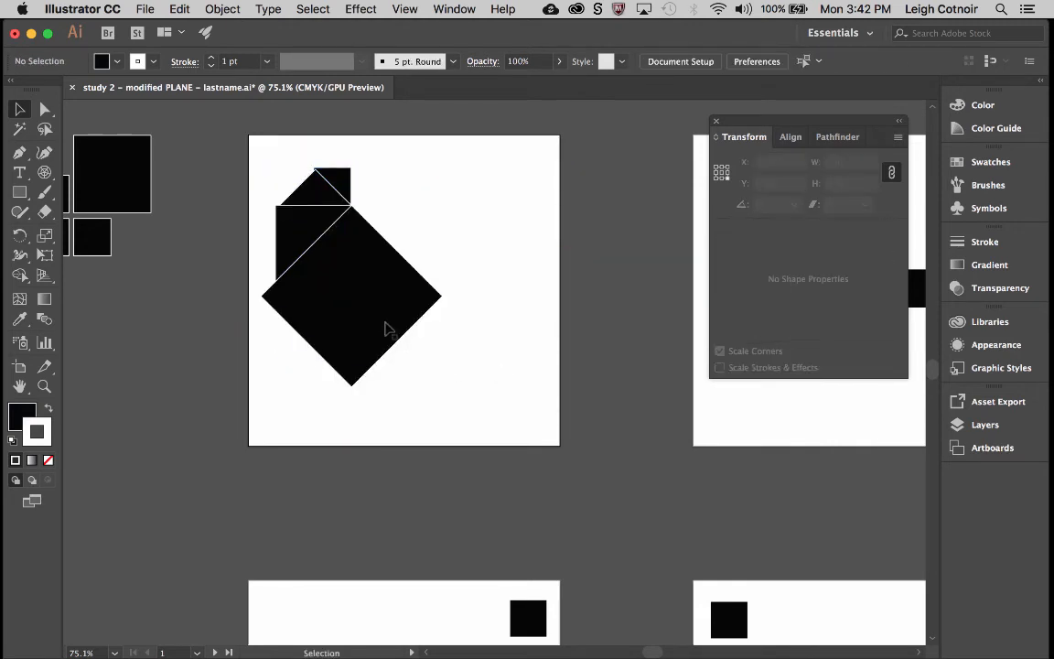
{"action": "left_click", "coordinate": [384, 325]}
{"action": "key", "text": "Delete"}
{"action": "left_click", "coordinate": [325, 273]}
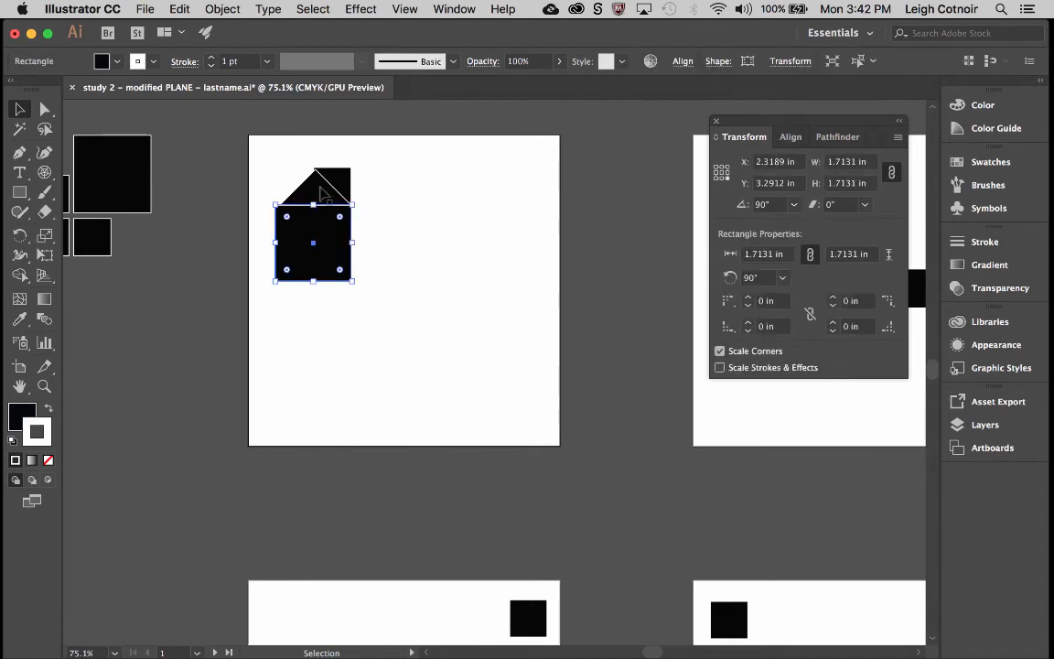
{"action": "key", "text": "Delete"}
{"action": "left_click", "coordinate": [316, 218]}
{"action": "key", "text": "Delete"}
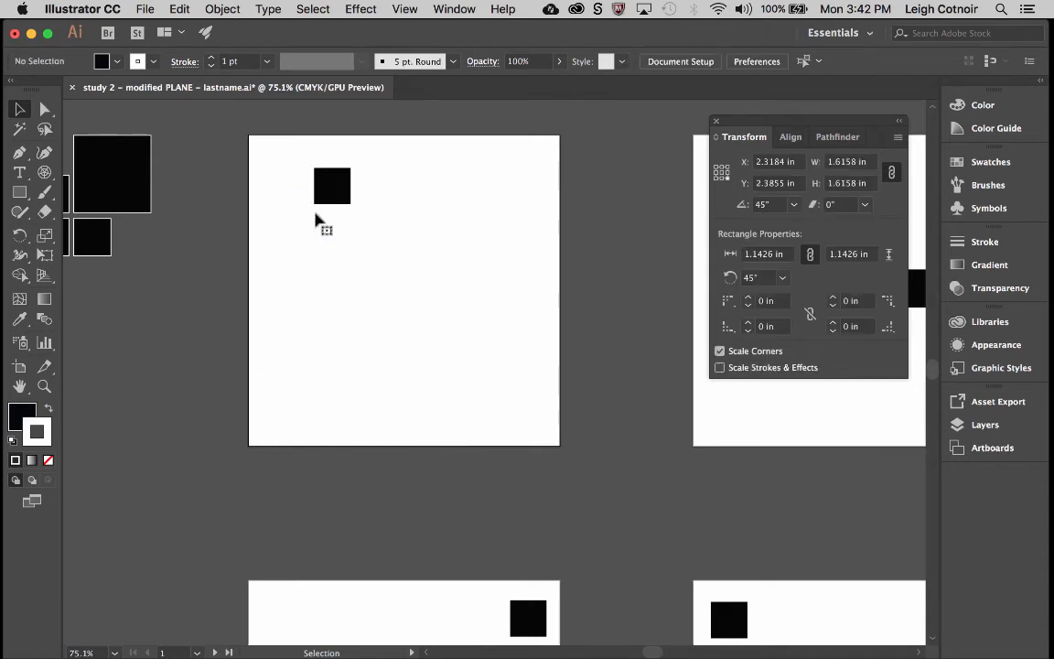
Copy the small square rotated about 56° around a point outside its lower-right corner and enlarge the copy to about 1.36 in.
{"action": "left_click", "coordinate": [335, 183]}
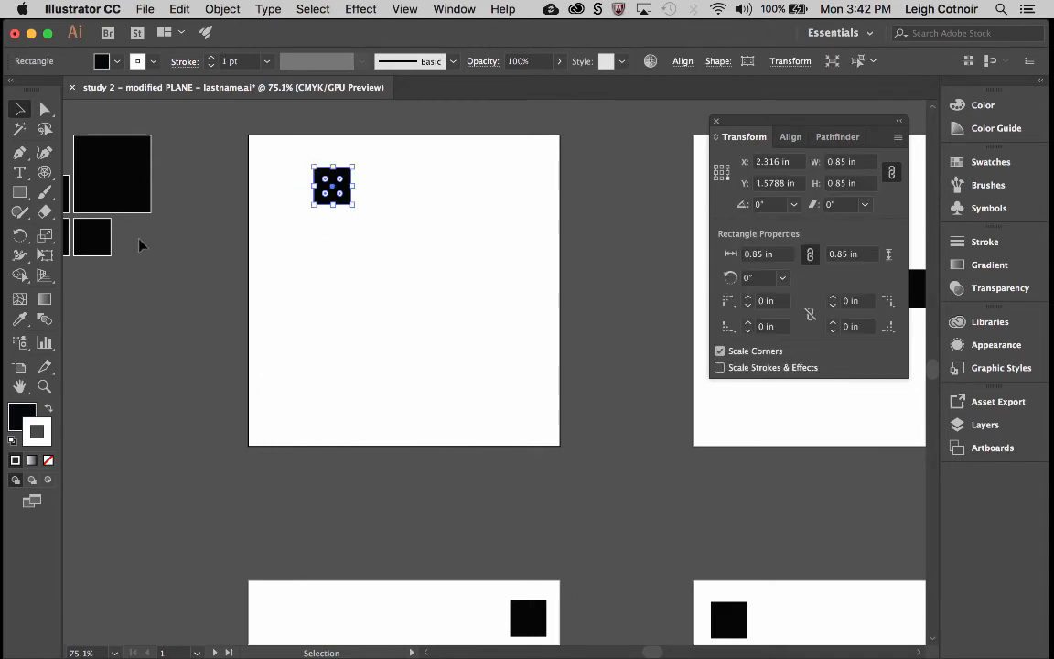
{"action": "left_click", "coordinate": [19, 235]}
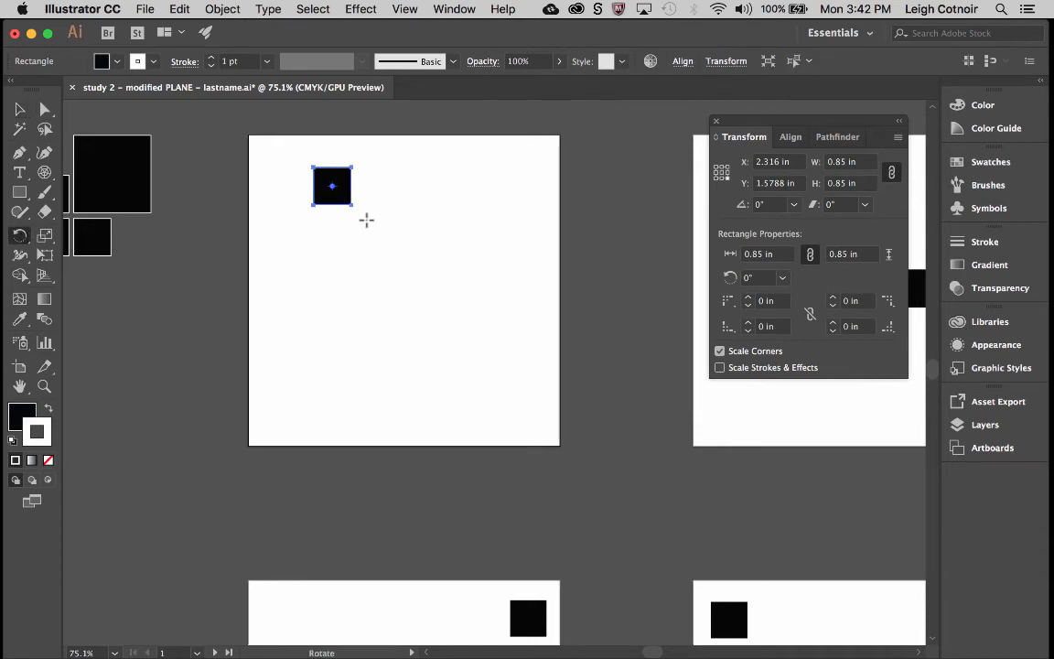
{"action": "scroll", "coordinate": [351, 208], "scroll_direction": "up", "scroll_amount": 5}
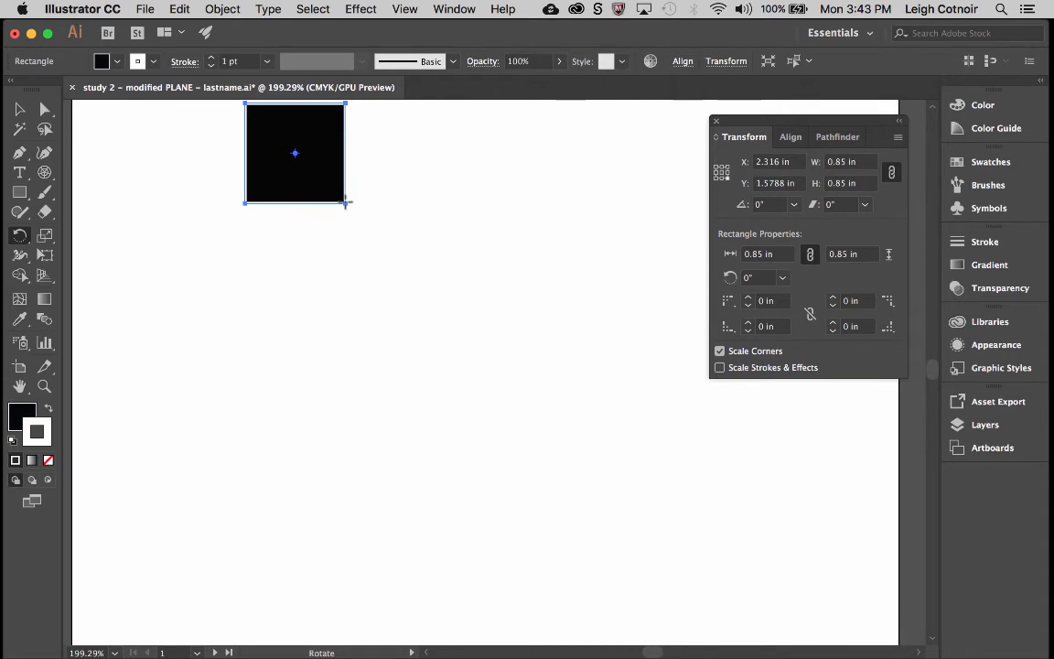
{"action": "left_click", "coordinate": [477, 287]}
{"action": "scroll", "coordinate": [477, 288], "scroll_direction": "down", "scroll_amount": 5}
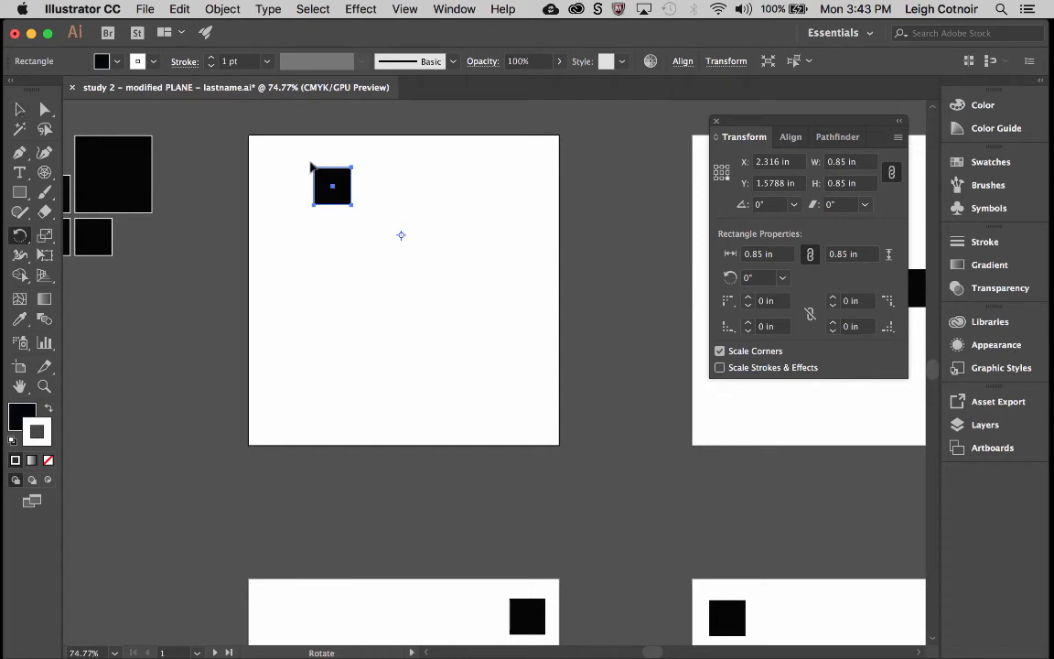
{"action": "left_click_drag", "start_coordinate": [315, 170], "coordinate": [254, 265]}
{"action": "key", "text": "v"}
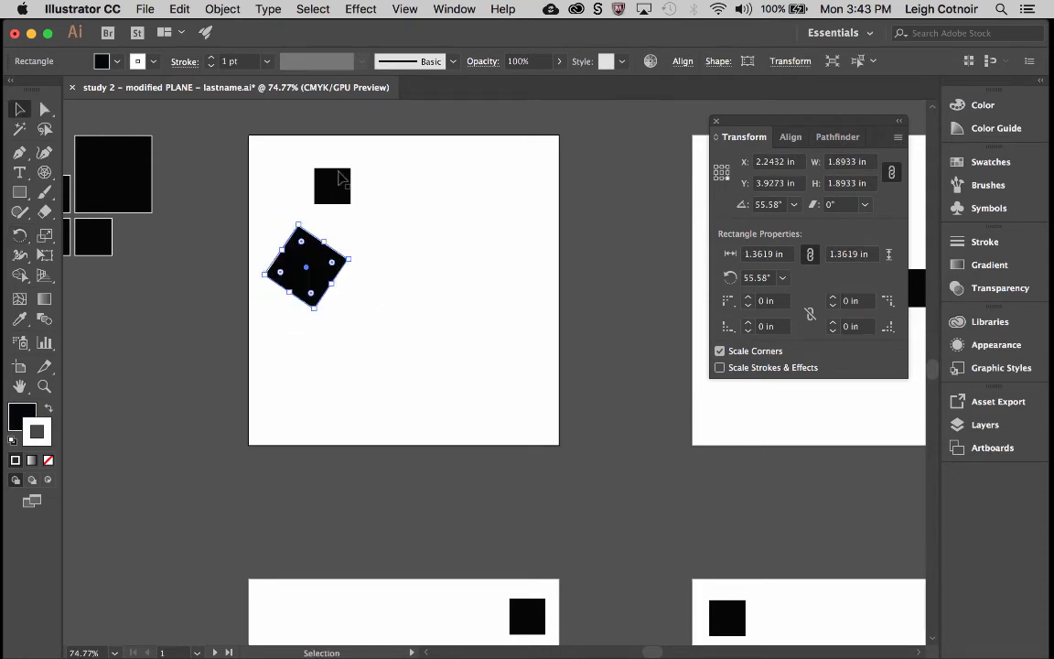
Select both squares and copy them rotated 90° around a point in empty space beside them.
{"action": "left_click", "coordinate": [338, 185]}
{"action": "left_click", "coordinate": [314, 277], "text": "shift"}
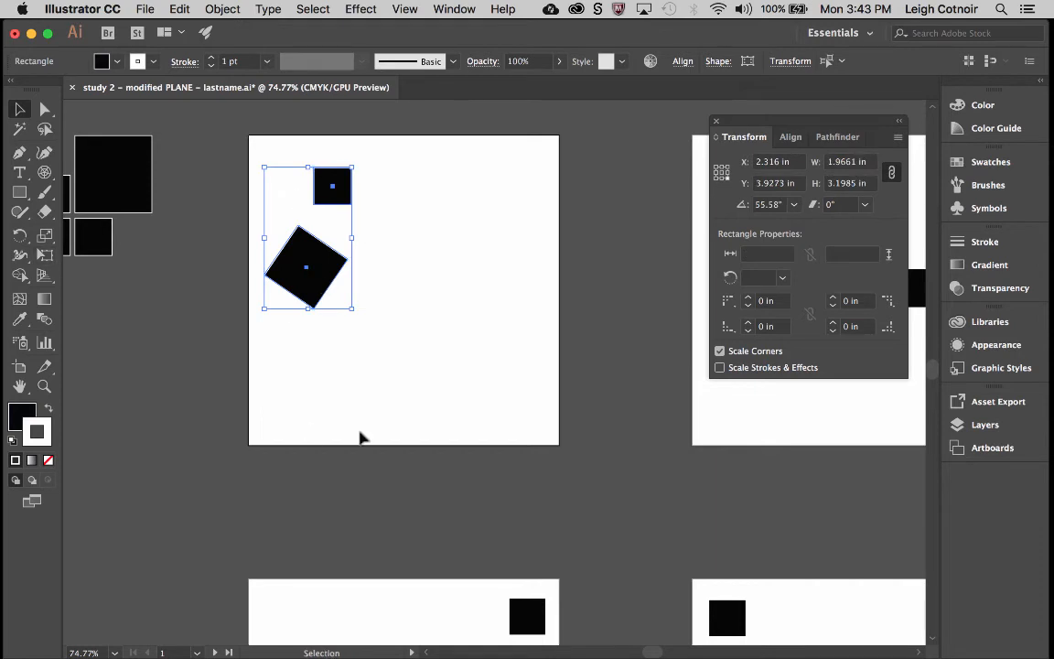
{"action": "left_click", "coordinate": [21, 237]}
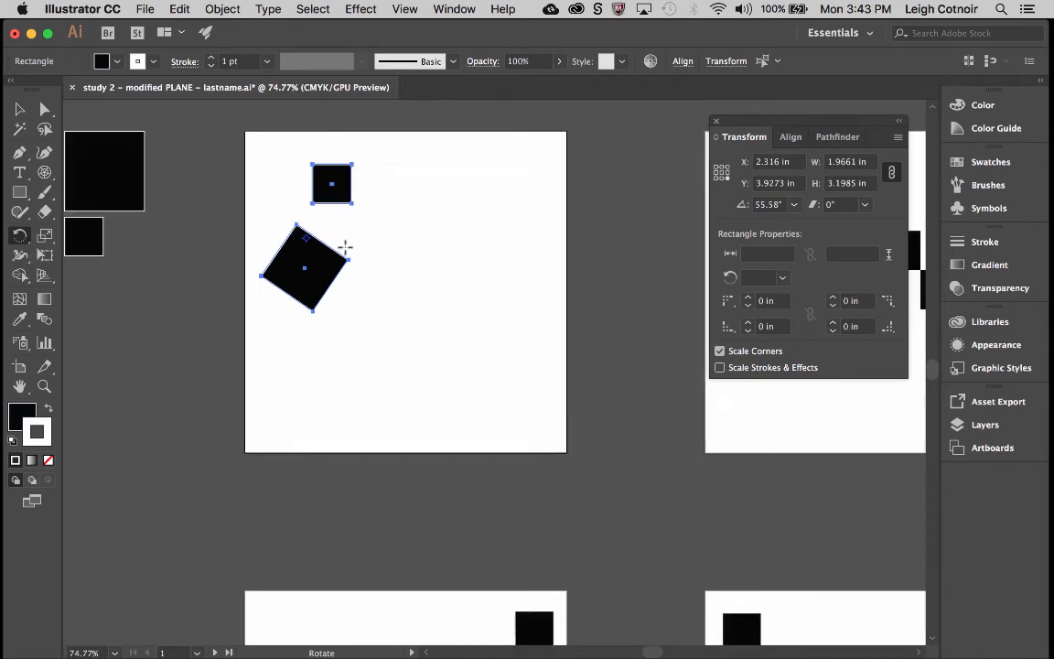
{"action": "scroll", "coordinate": [345, 247], "scroll_direction": "up", "scroll_amount": 5}
{"action": "scroll", "coordinate": [345, 247], "scroll_direction": "left", "scroll_amount": 3}
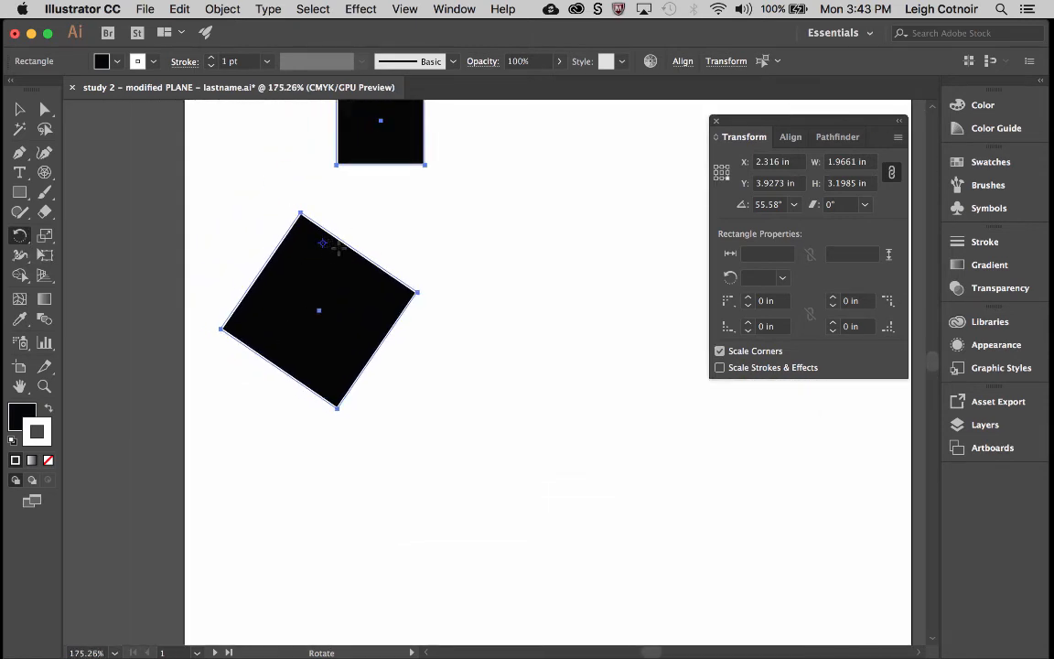
{"action": "scroll", "coordinate": [316, 228], "scroll_direction": "up", "scroll_amount": 4}
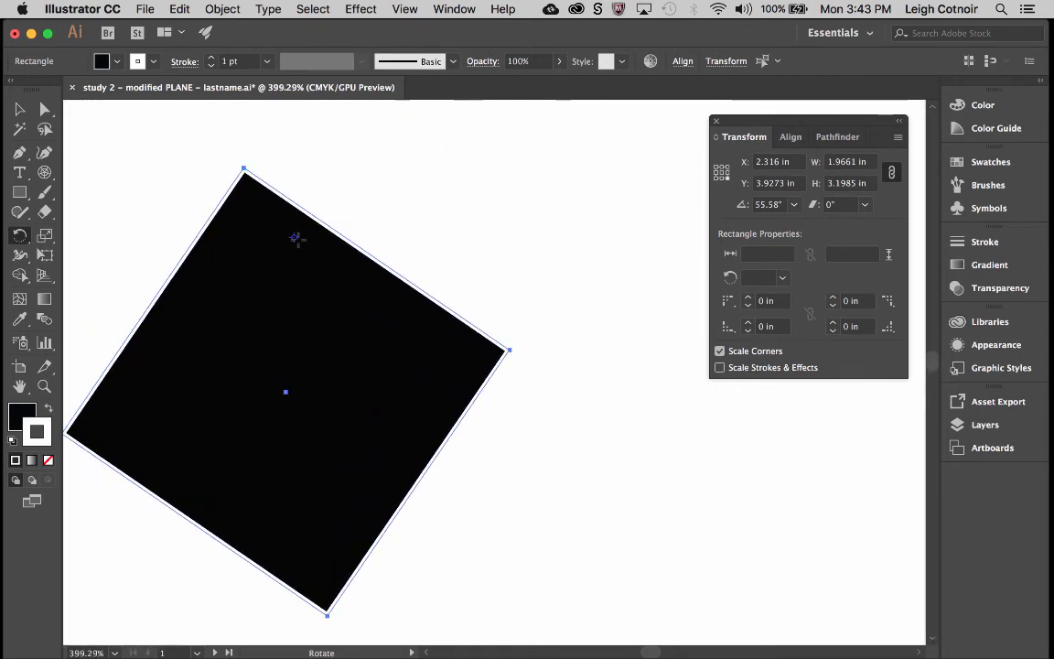
{"action": "scroll", "coordinate": [347, 219], "scroll_direction": "down", "scroll_amount": 6}
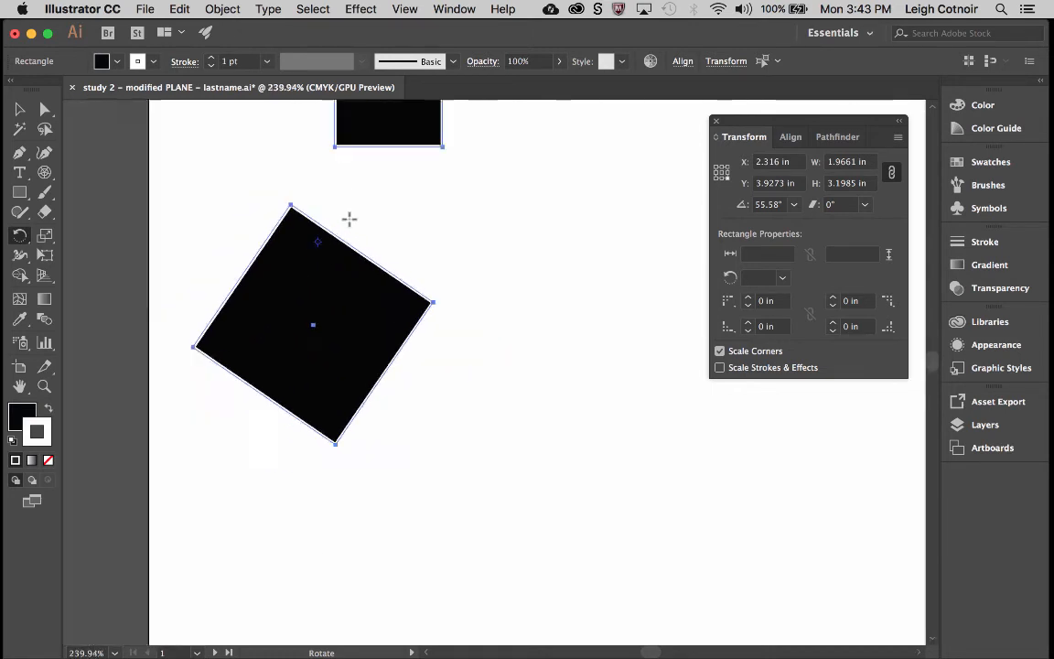
{"action": "scroll", "coordinate": [347, 218], "scroll_direction": "down", "scroll_amount": 2}
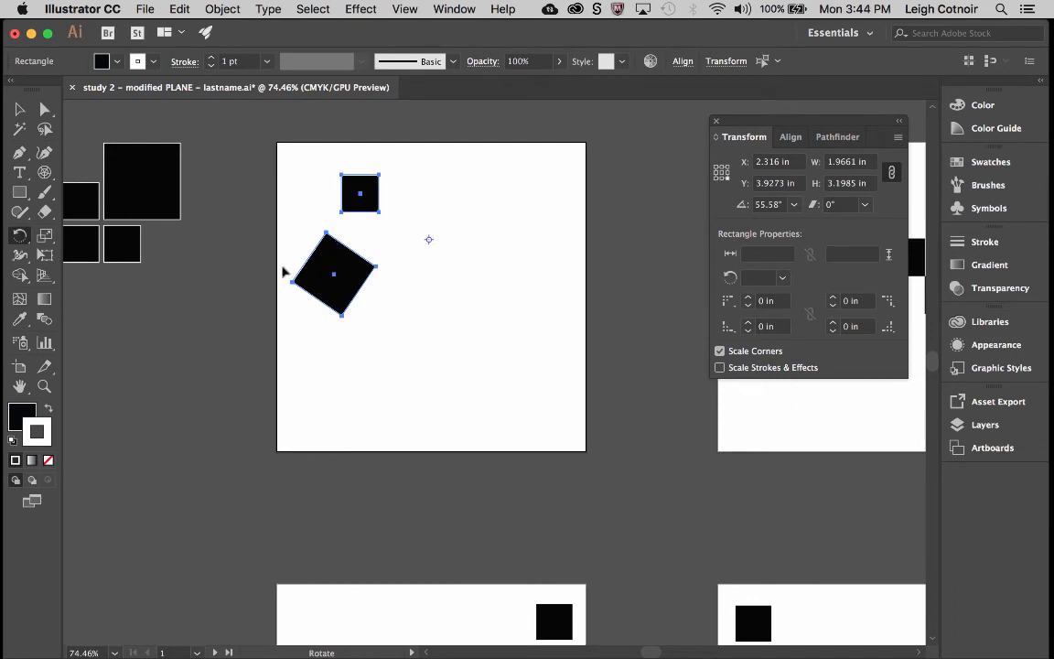
{"action": "left_click_drag", "start_coordinate": [293, 285], "coordinate": [459, 384]}
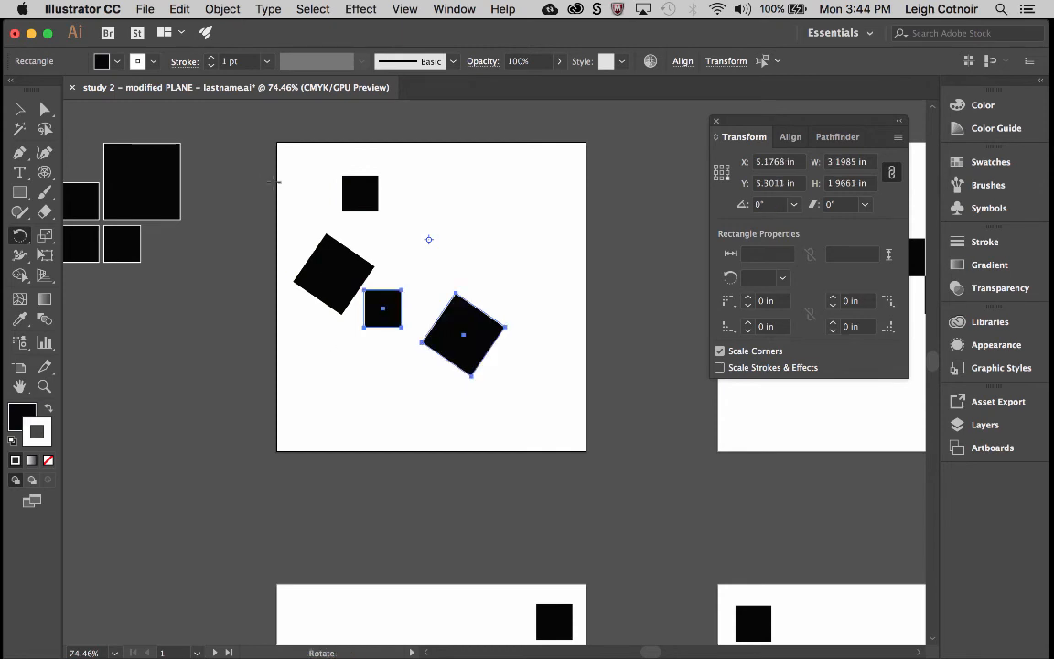
Enlarge the rotated copy of the two squares together to about 6.43 in wide by 3.95 in high.
{"action": "left_click", "coordinate": [19, 108]}
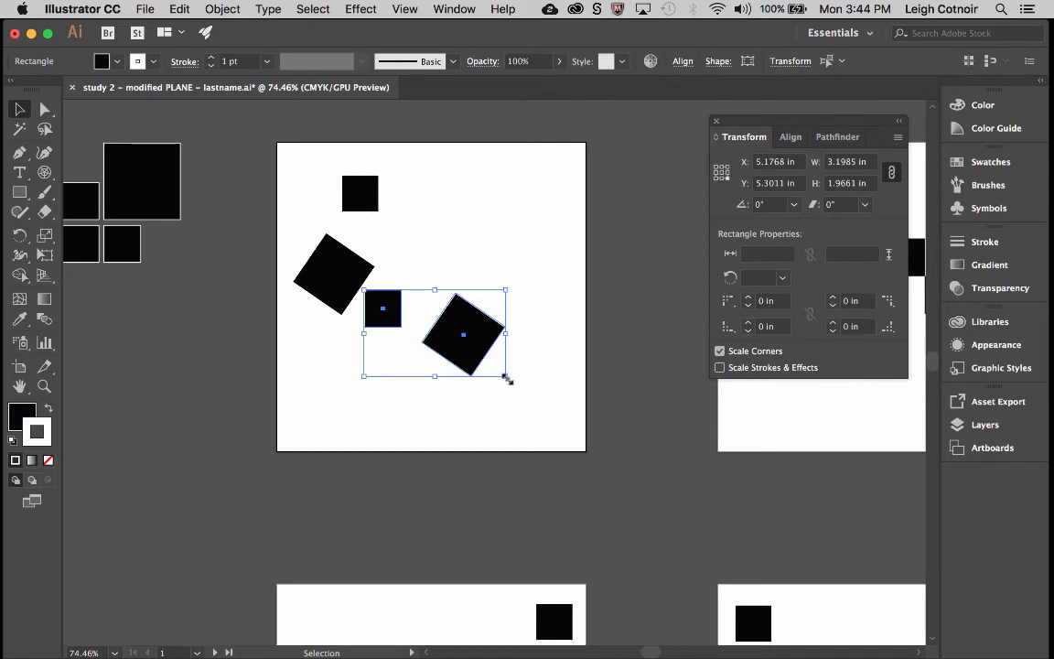
{"action": "left_click_drag", "start_coordinate": [506, 378], "coordinate": [647, 529]}
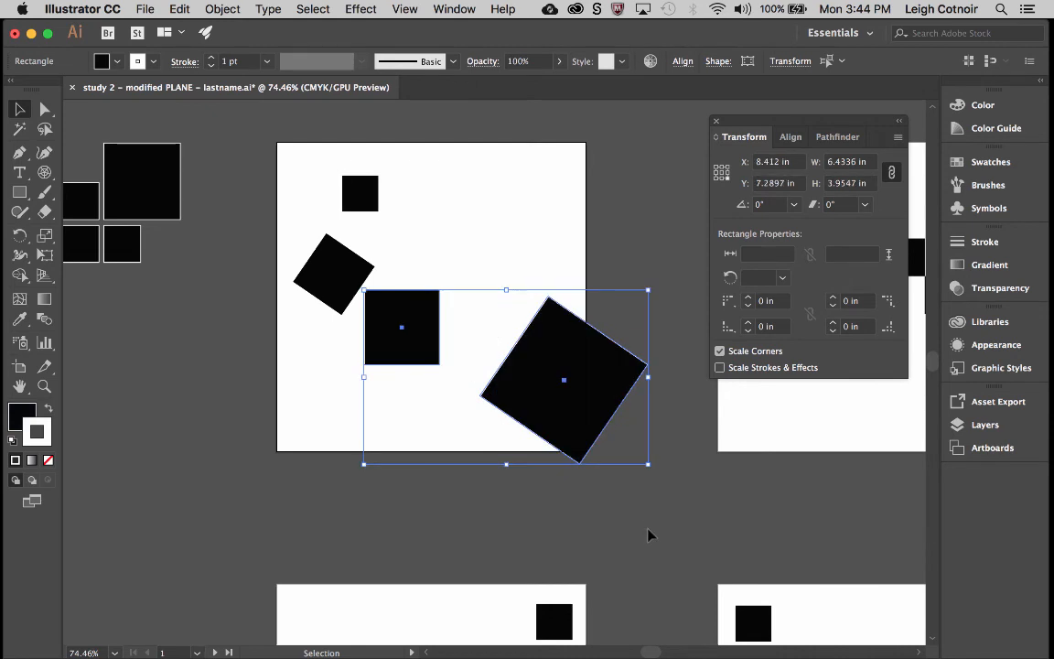
{"action": "left_click", "coordinate": [329, 370]}
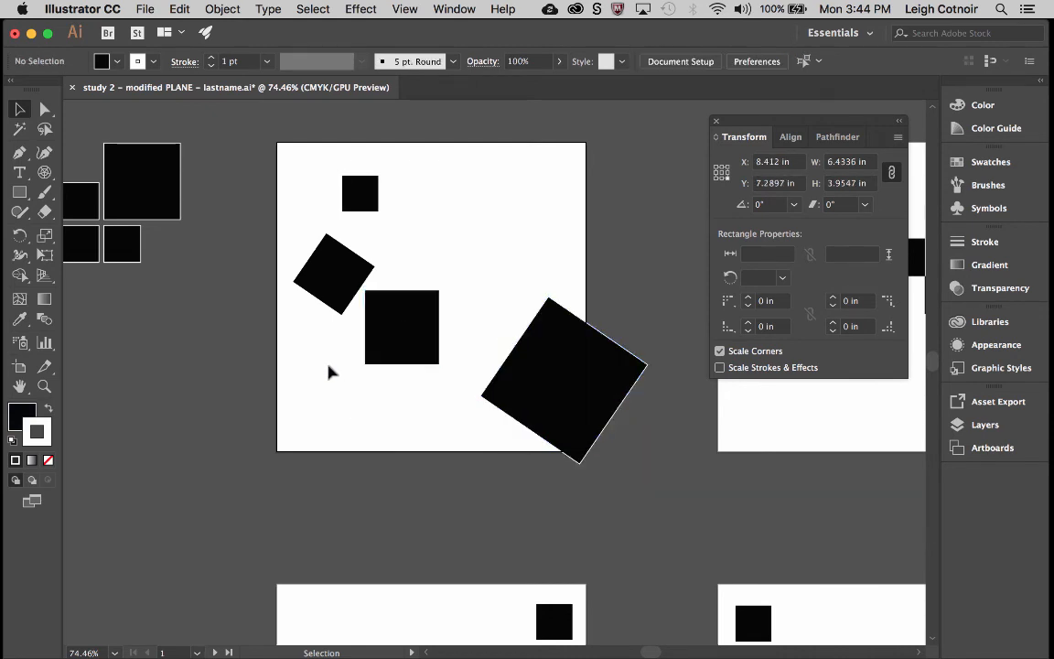
Rotate the smaller copied square to about 26.67° and enlarge the larger copied square to about 3.54 in per side.
{"action": "left_click", "coordinate": [404, 349]}
{"action": "left_click_drag", "start_coordinate": [411, 360], "coordinate": [371, 440]}
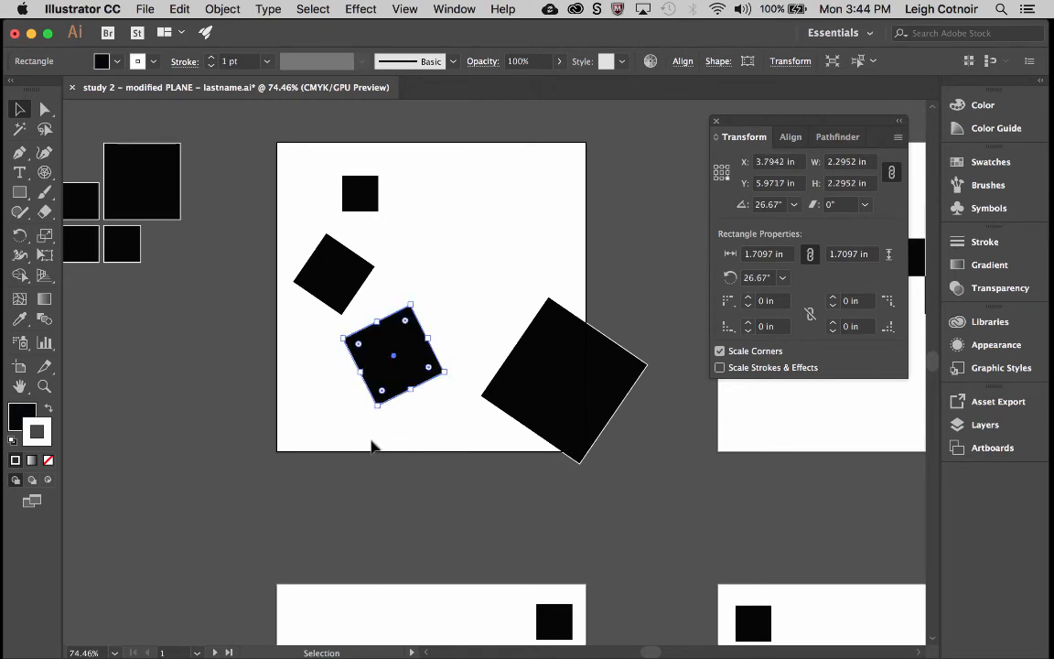
{"action": "left_click", "coordinate": [477, 217]}
{"action": "left_click", "coordinate": [542, 405]}
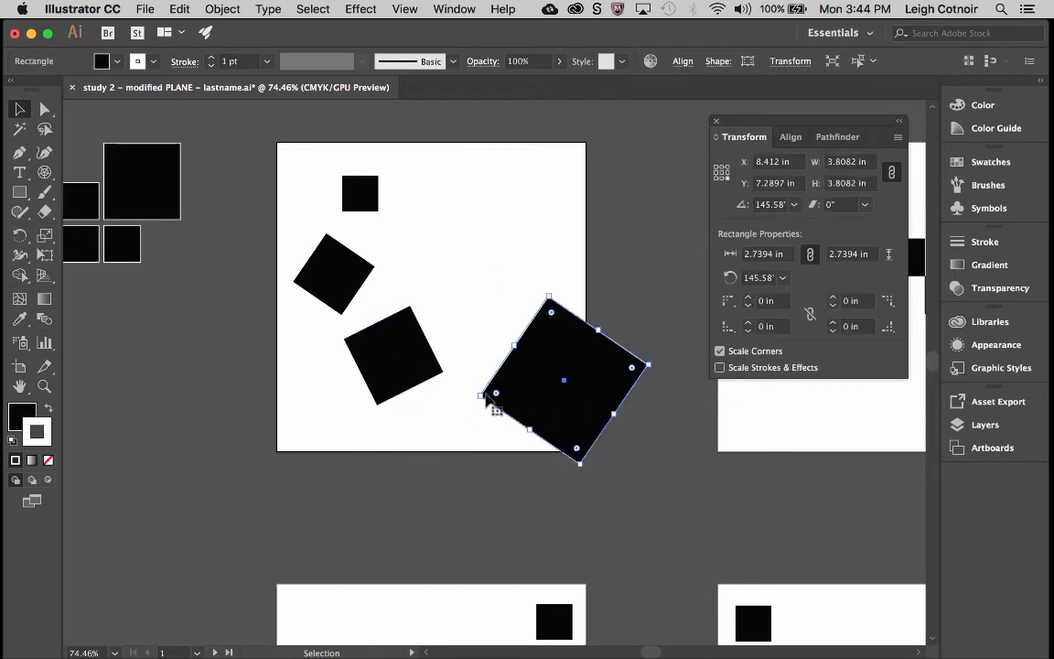
{"action": "left_click_drag", "start_coordinate": [481, 395], "coordinate": [415, 394]}
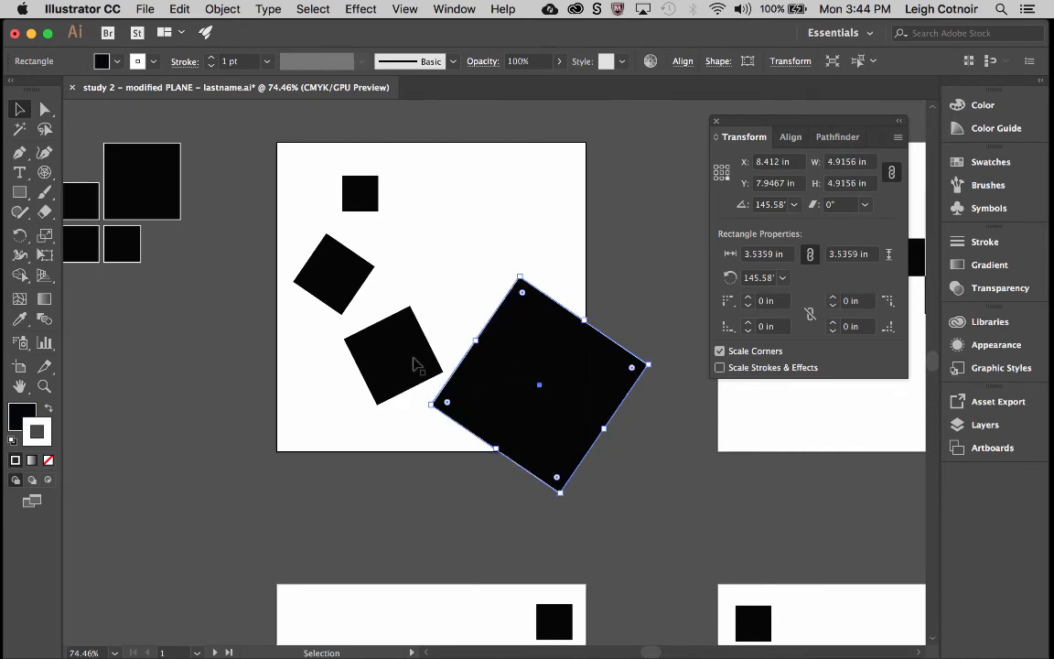
{"action": "left_click", "coordinate": [437, 211]}
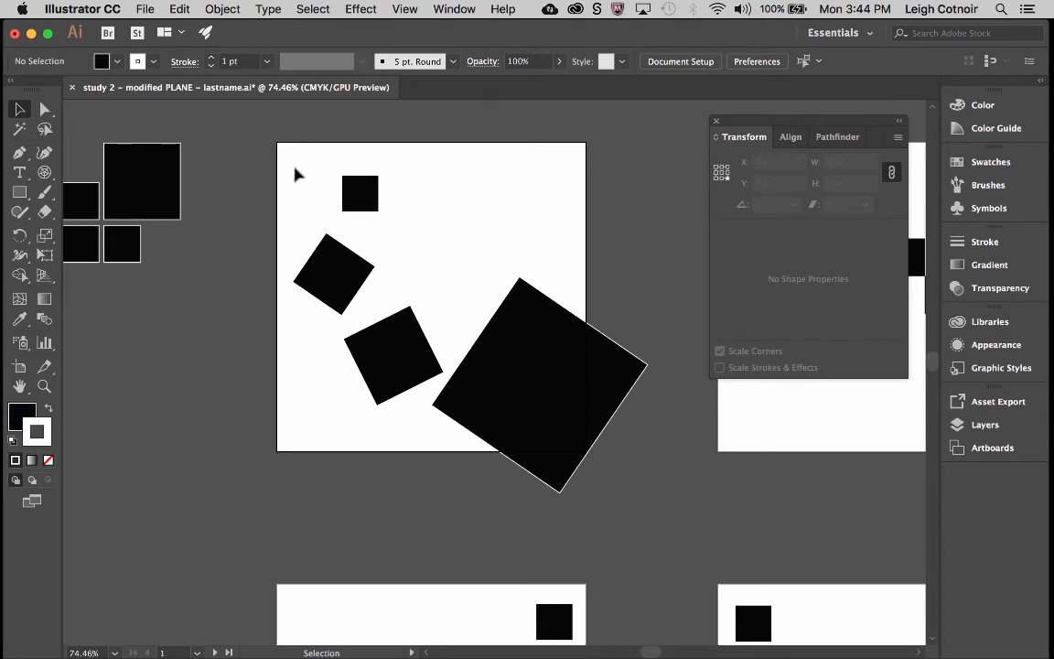
Delete the two copied squares, keeping the original small square and the tilted square below it.
{"action": "left_click_drag", "start_coordinate": [257, 234], "coordinate": [567, 439]}
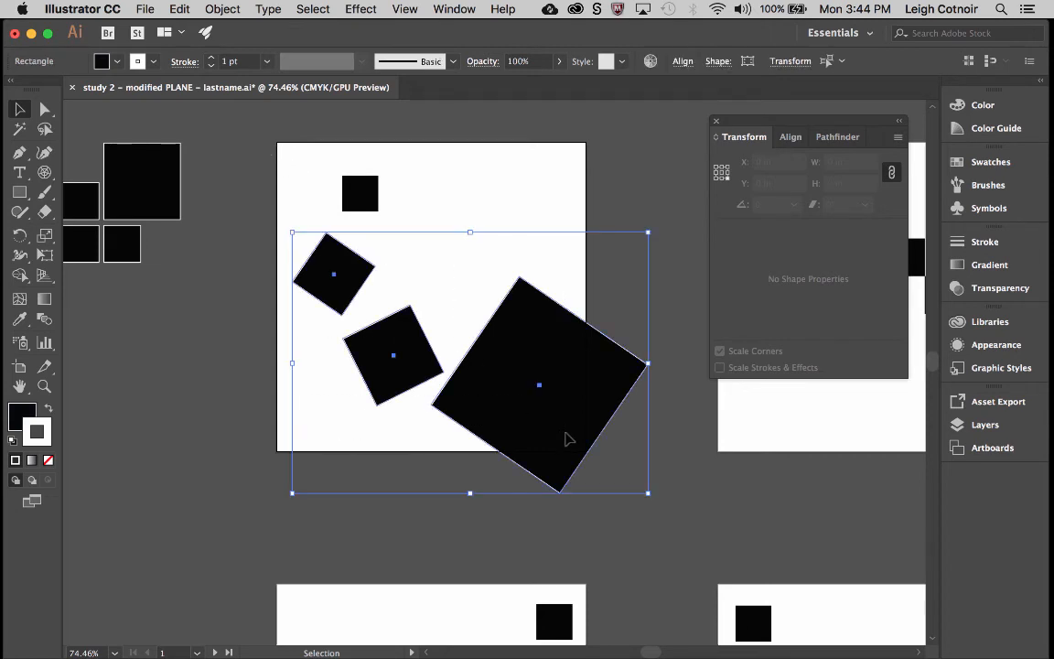
{"action": "left_click_drag", "start_coordinate": [265, 144], "coordinate": [730, 525]}
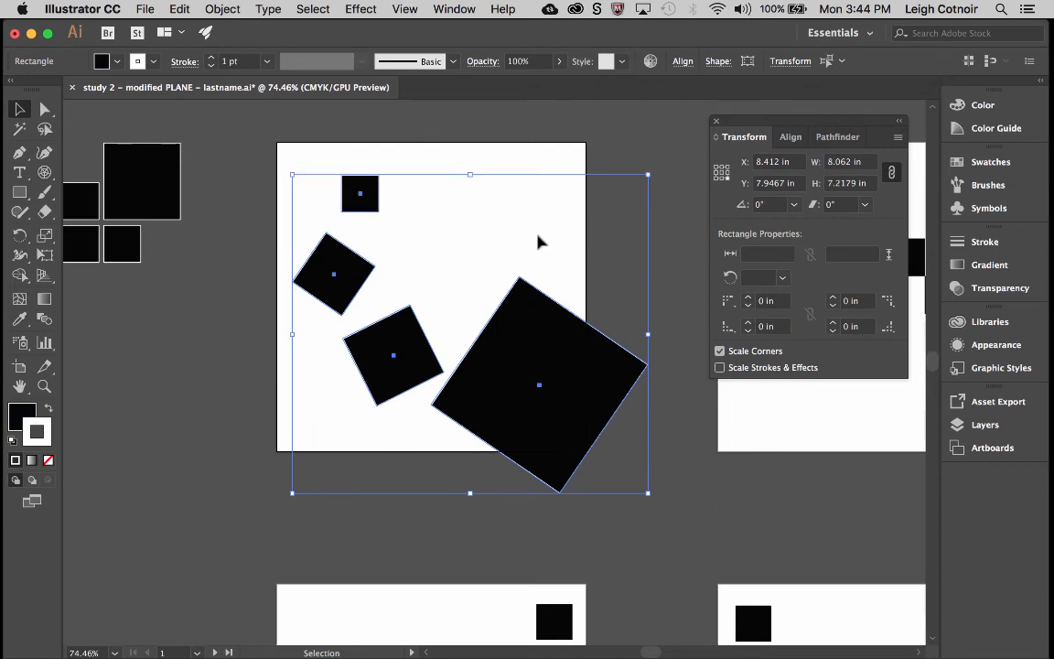
{"action": "left_click", "coordinate": [355, 362]}
{"action": "left_click_drag", "start_coordinate": [677, 457], "coordinate": [717, 470]}
{"action": "key", "text": "Delete"}
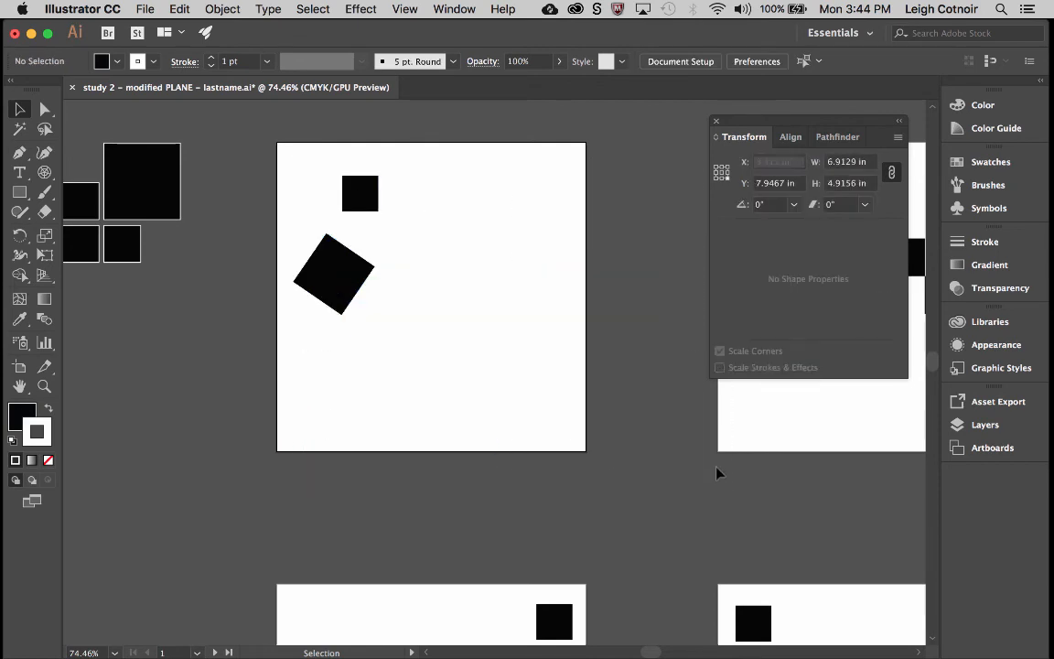
Select both remaining squares and preview reflecting them across the vertical axis, comparing with the preview off and on.
{"action": "left_click_drag", "start_coordinate": [375, 249], "coordinate": [377, 250]}
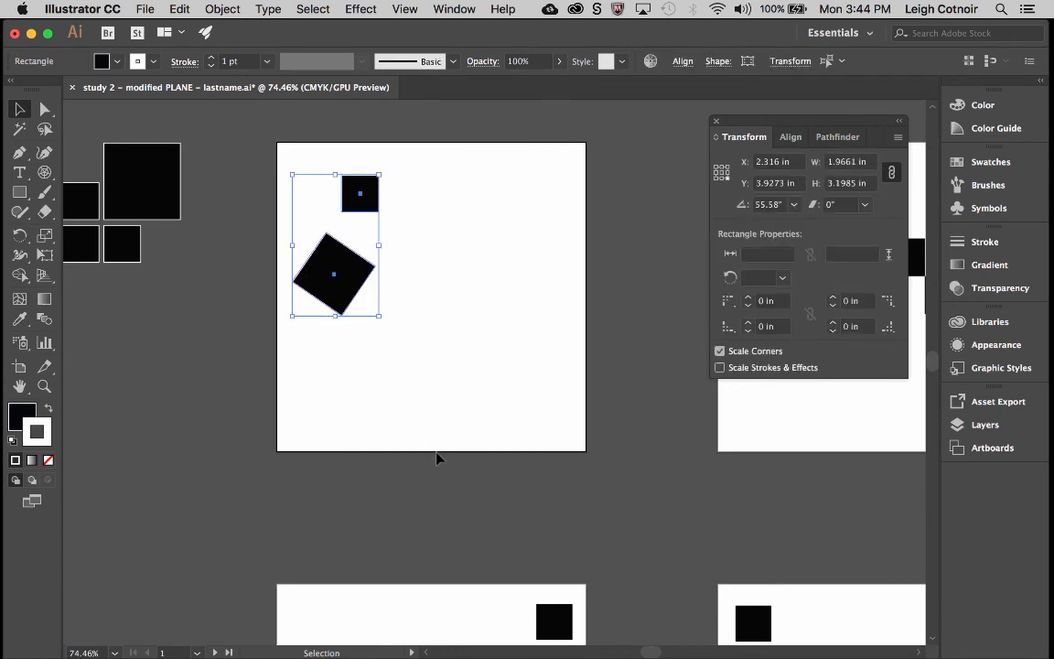
{"action": "left_click", "coordinate": [20, 235]}
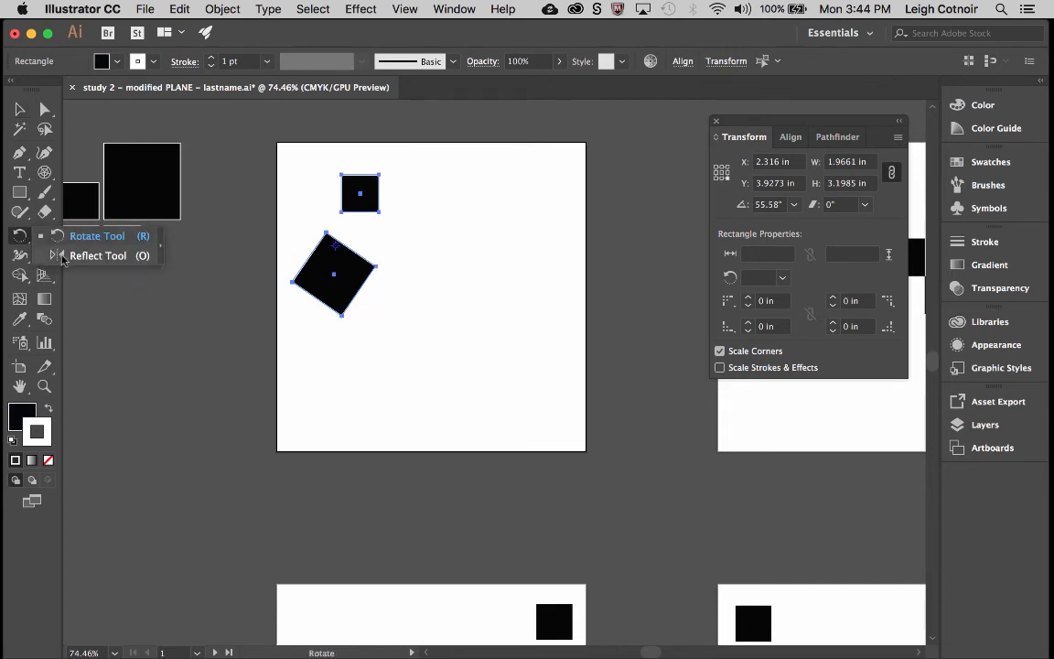
{"action": "left_click", "coordinate": [62, 256]}
{"action": "scroll", "coordinate": [350, 273], "scroll_direction": "up", "scroll_amount": 4}
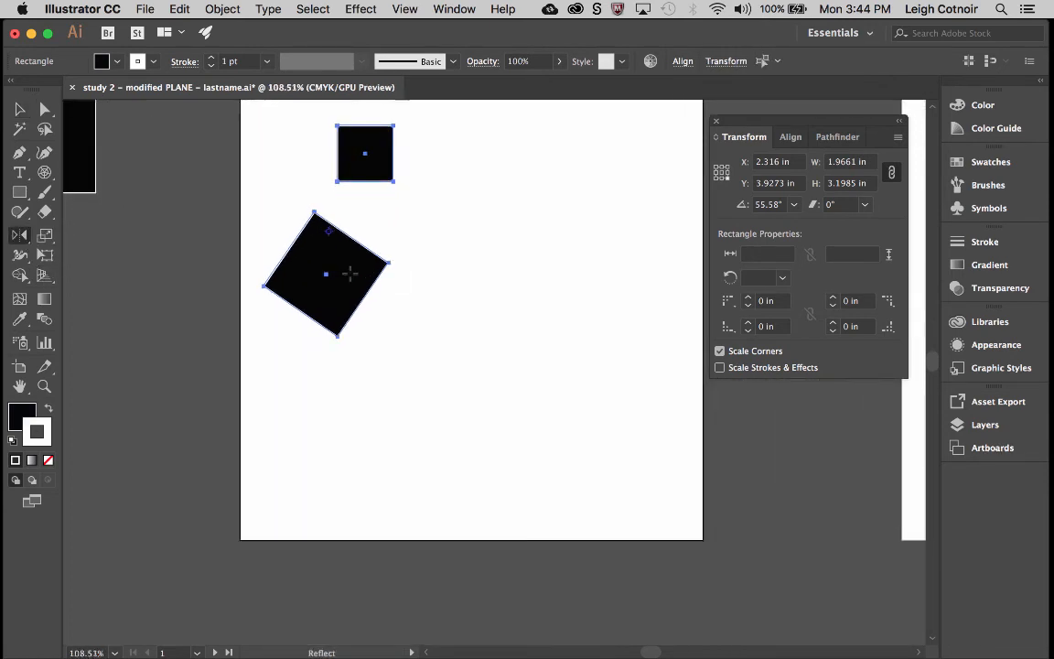
{"action": "scroll", "coordinate": [348, 272], "scroll_direction": "up", "scroll_amount": 2}
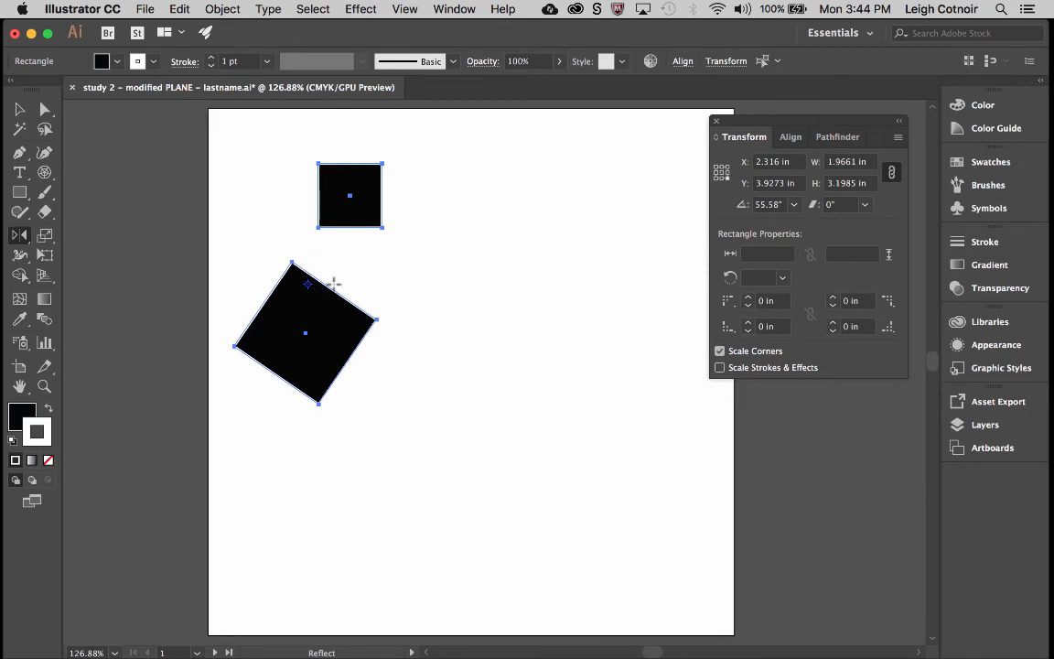
{"action": "scroll", "coordinate": [328, 278], "scroll_direction": "up", "scroll_amount": 3}
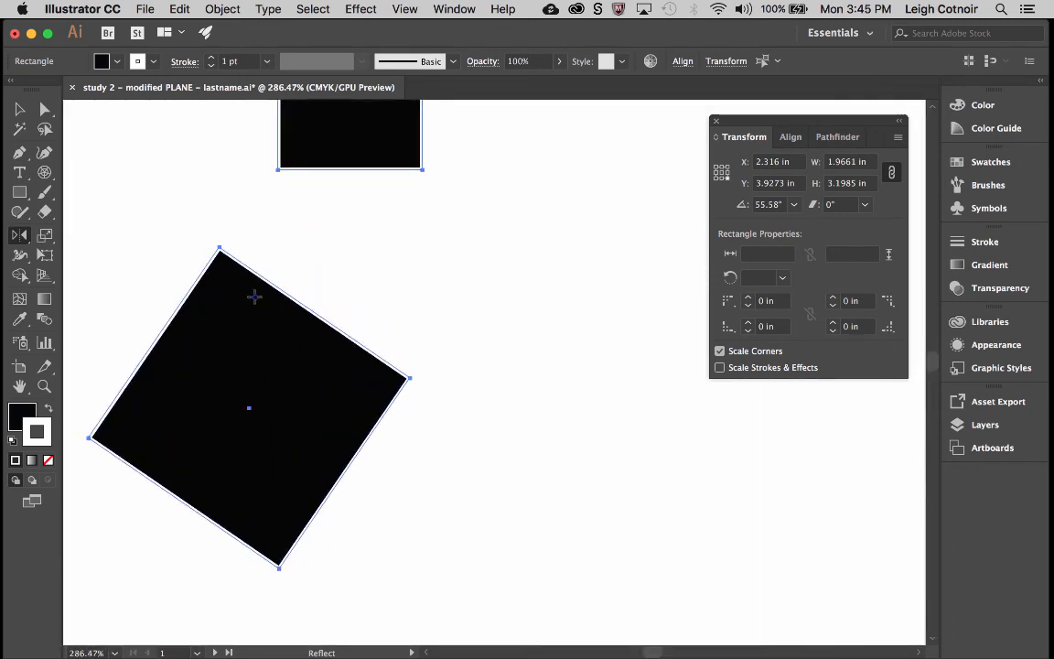
{"action": "key", "text": "super+0"}
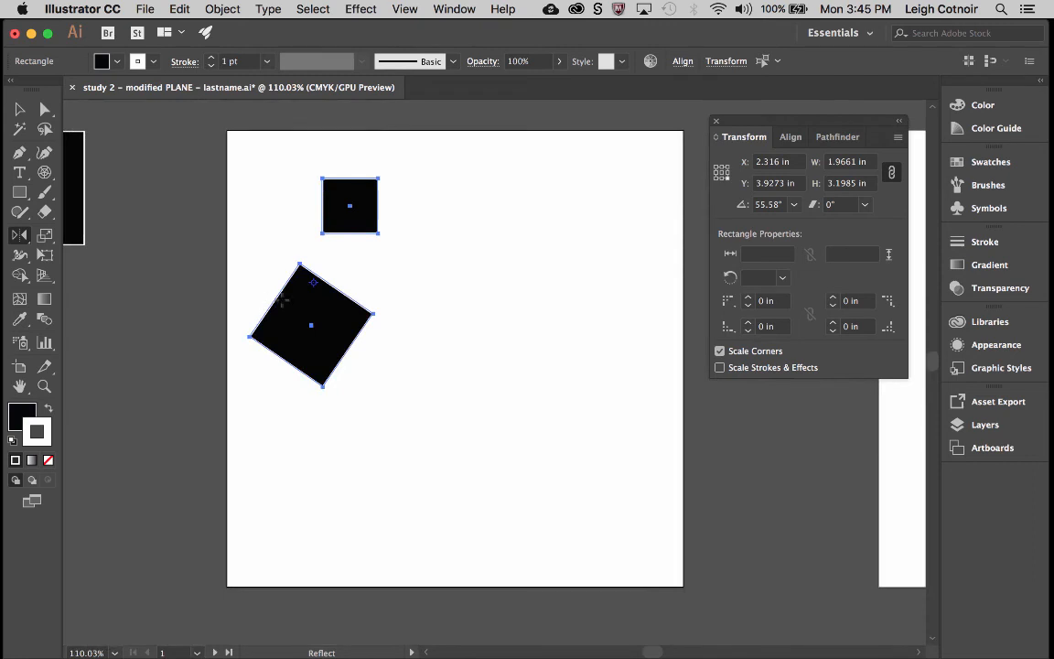
{"action": "double_click", "coordinate": [19, 236]}
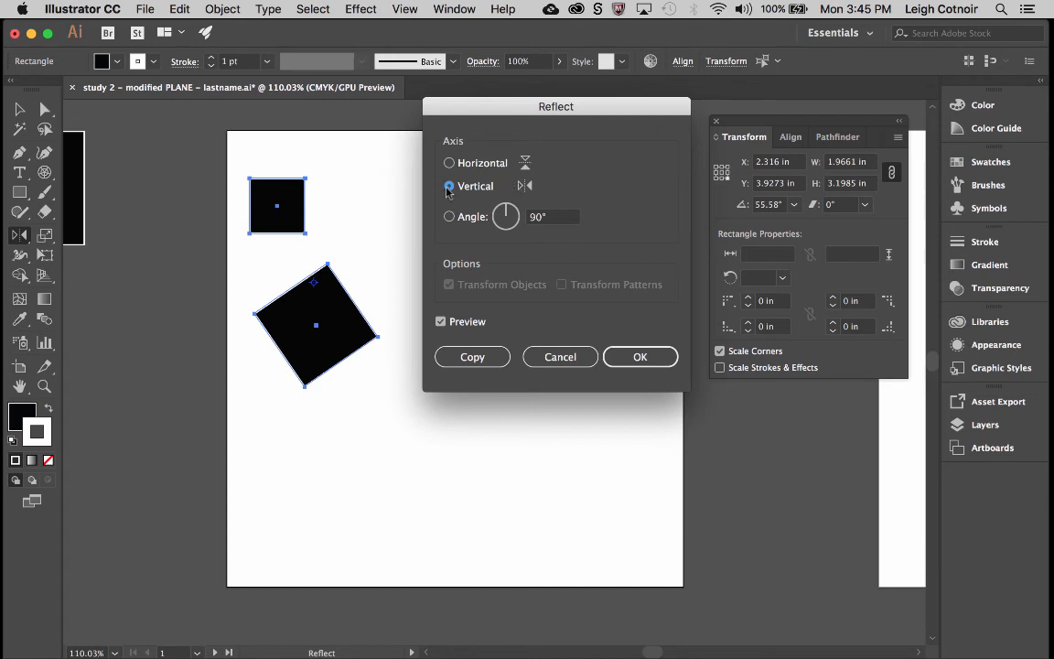
{"action": "left_click_drag", "start_coordinate": [529, 108], "coordinate": [743, 114]}
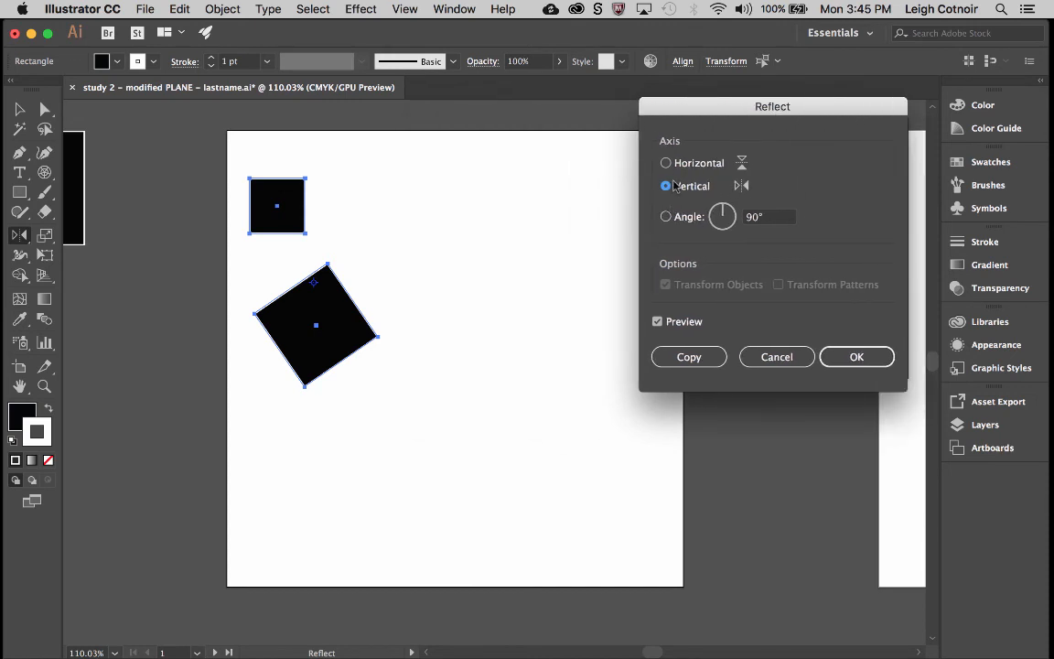
{"action": "left_click", "coordinate": [657, 322]}
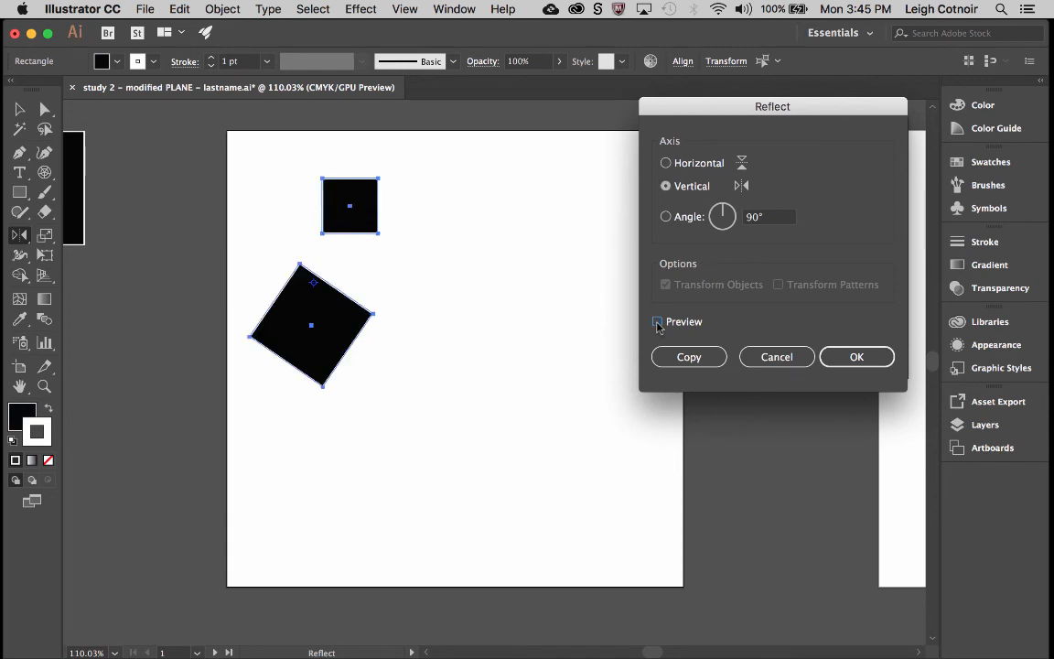
{"action": "left_click", "coordinate": [657, 322]}
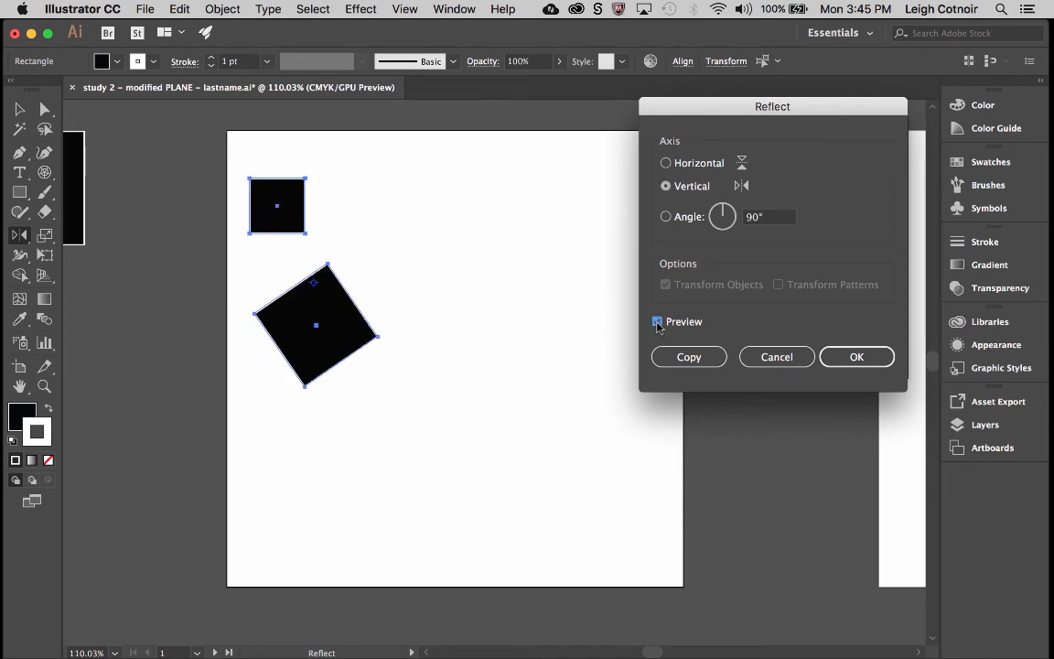
{"action": "left_click", "coordinate": [656, 322]}
{"action": "left_click", "coordinate": [656, 322]}
{"action": "left_click", "coordinate": [657, 321]}
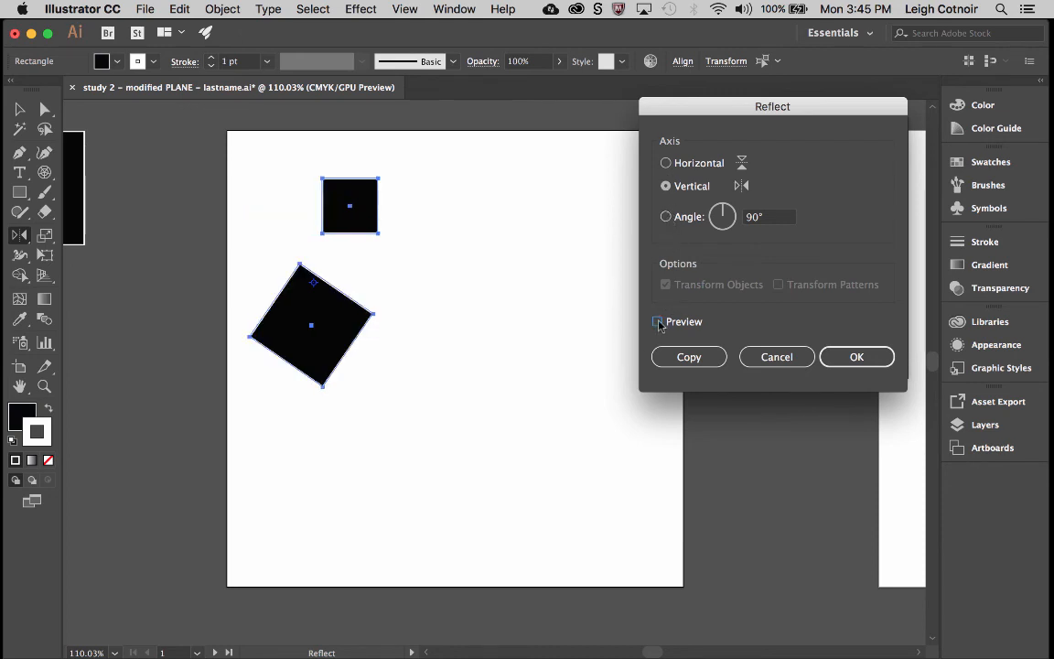
{"action": "left_click", "coordinate": [657, 322]}
Copy both squares reflected across the horizontal axis and undo the reflected copy.
{"action": "left_click", "coordinate": [665, 163]}
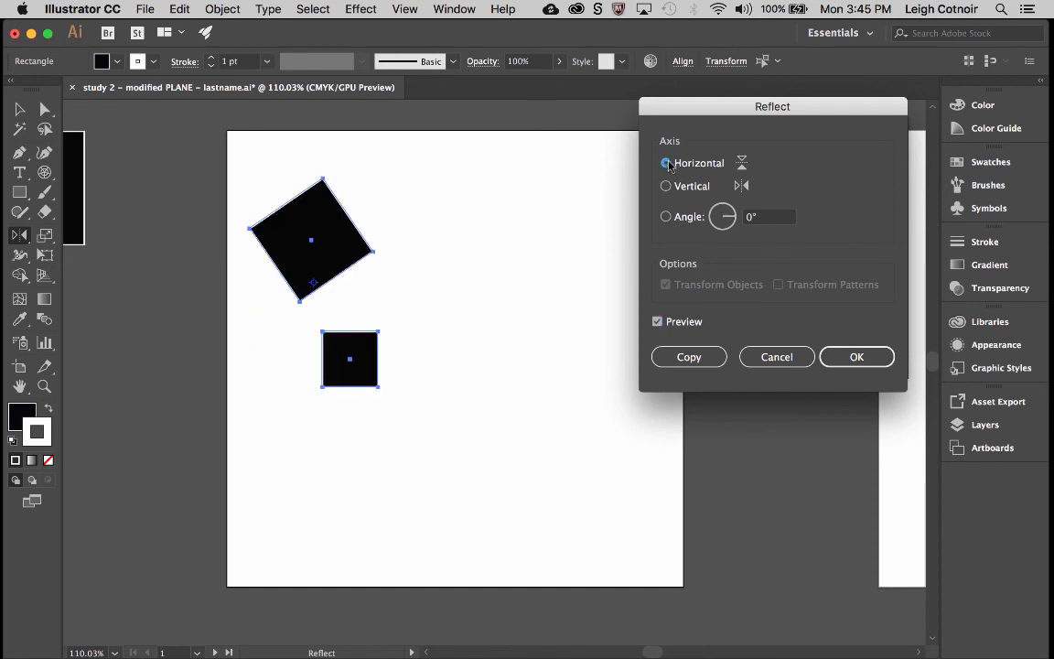
{"action": "left_click", "coordinate": [657, 322]}
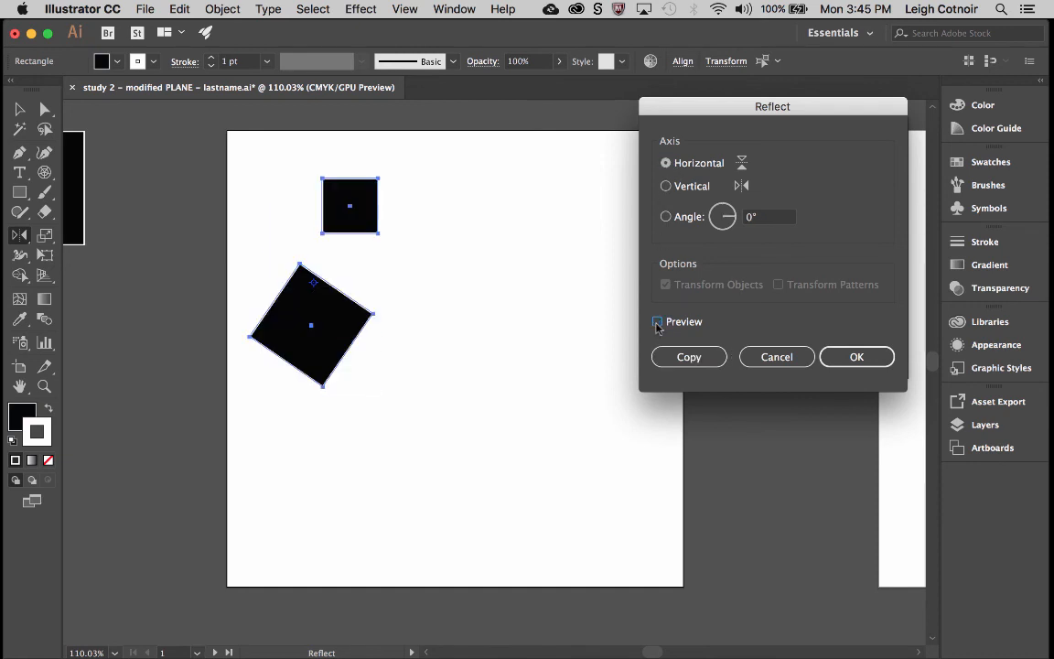
{"action": "left_click", "coordinate": [657, 322]}
{"action": "left_click", "coordinate": [657, 322]}
{"action": "left_click", "coordinate": [656, 322]}
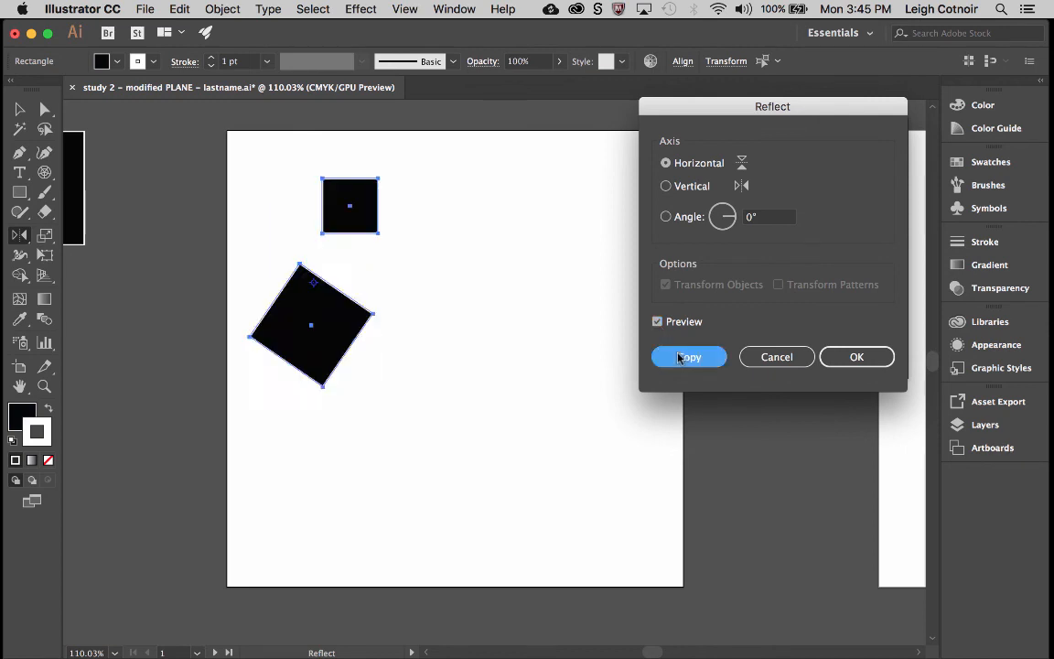
{"action": "left_click", "coordinate": [686, 356]}
{"action": "left_click", "coordinate": [19, 109]}
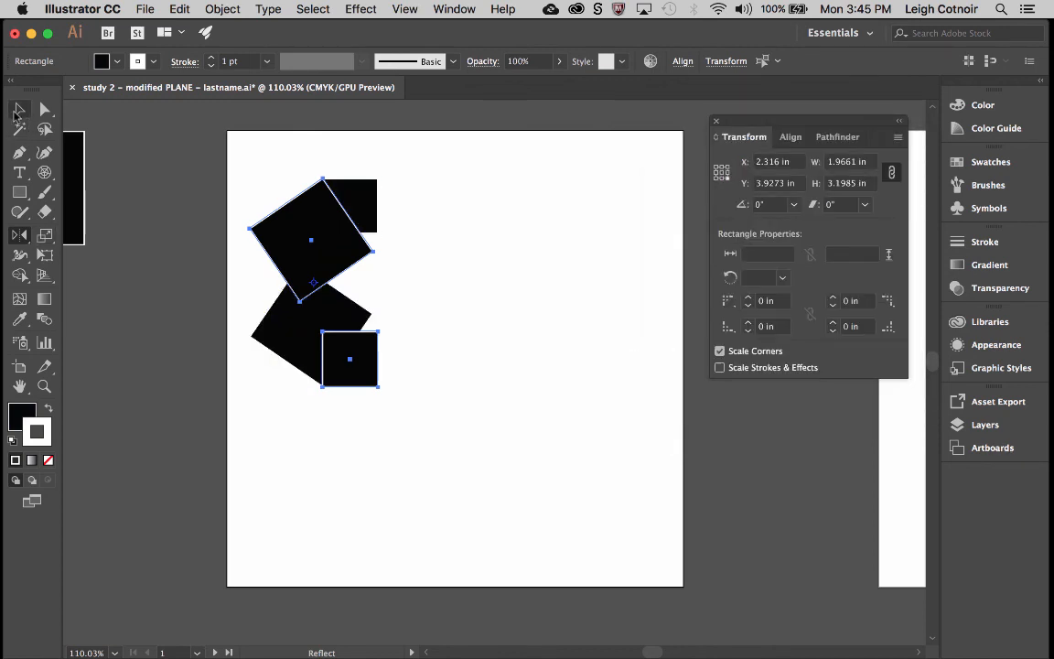
{"action": "left_click", "coordinate": [538, 417]}
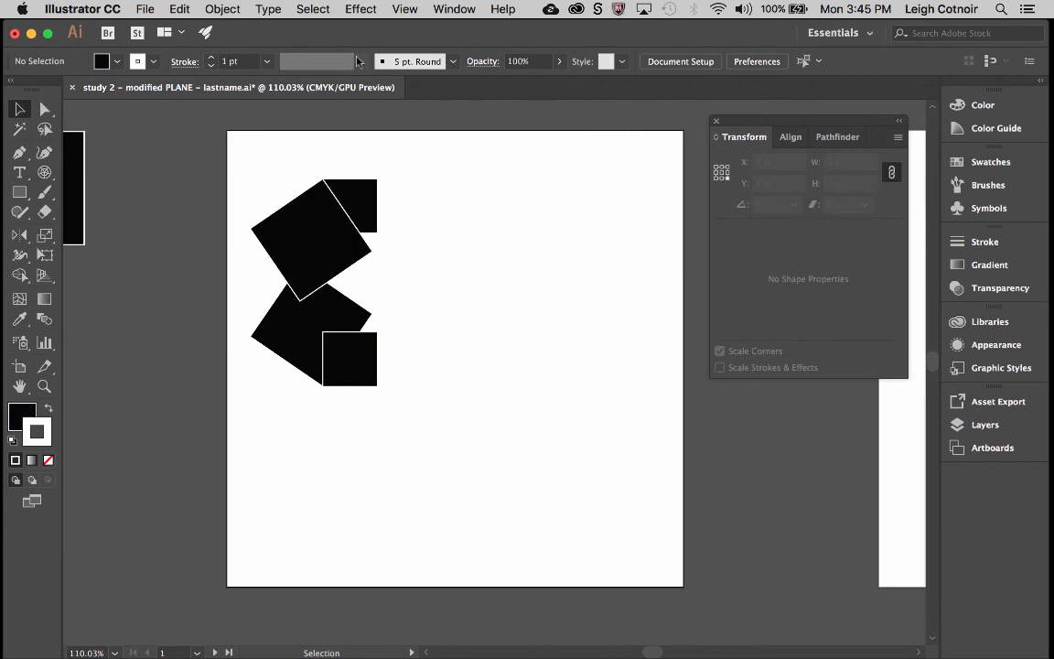
{"action": "key", "text": "super+z"}
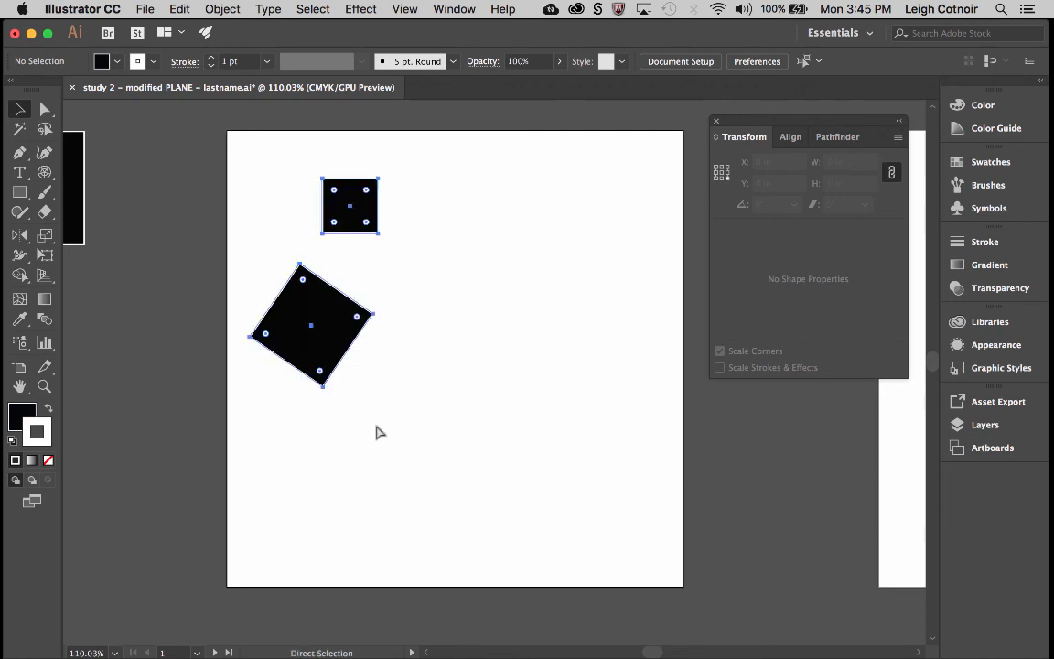
Copy both squares mirrored straight across a vertical axis through a point in the empty space beside them, and undo the copy.
{"action": "left_click", "coordinate": [21, 236]}
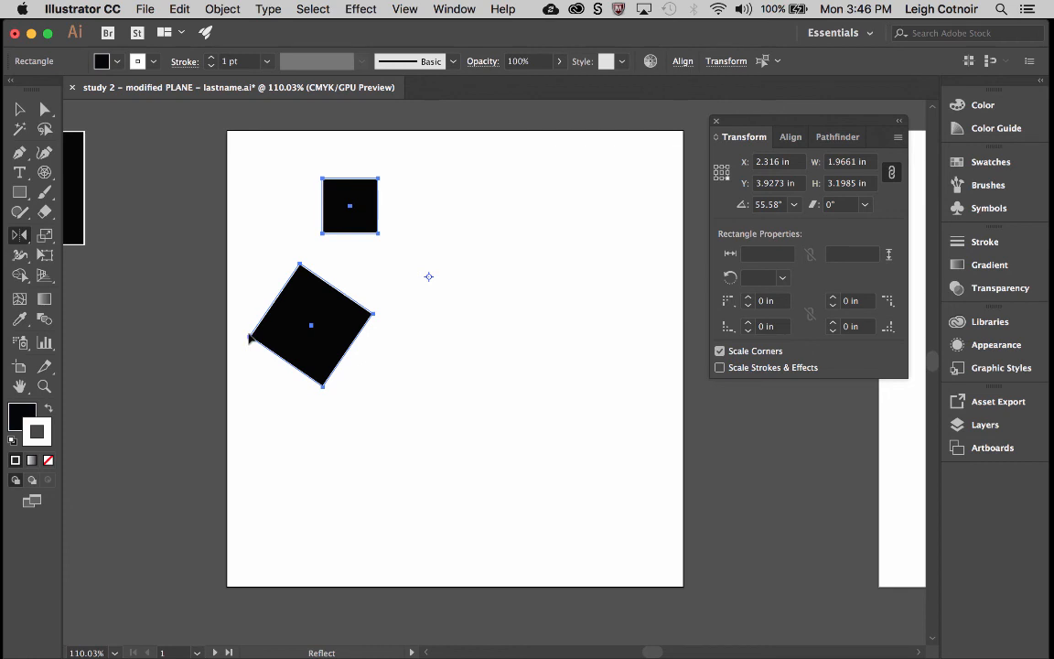
{"action": "left_click_drag", "start_coordinate": [253, 338], "coordinate": [454, 351]}
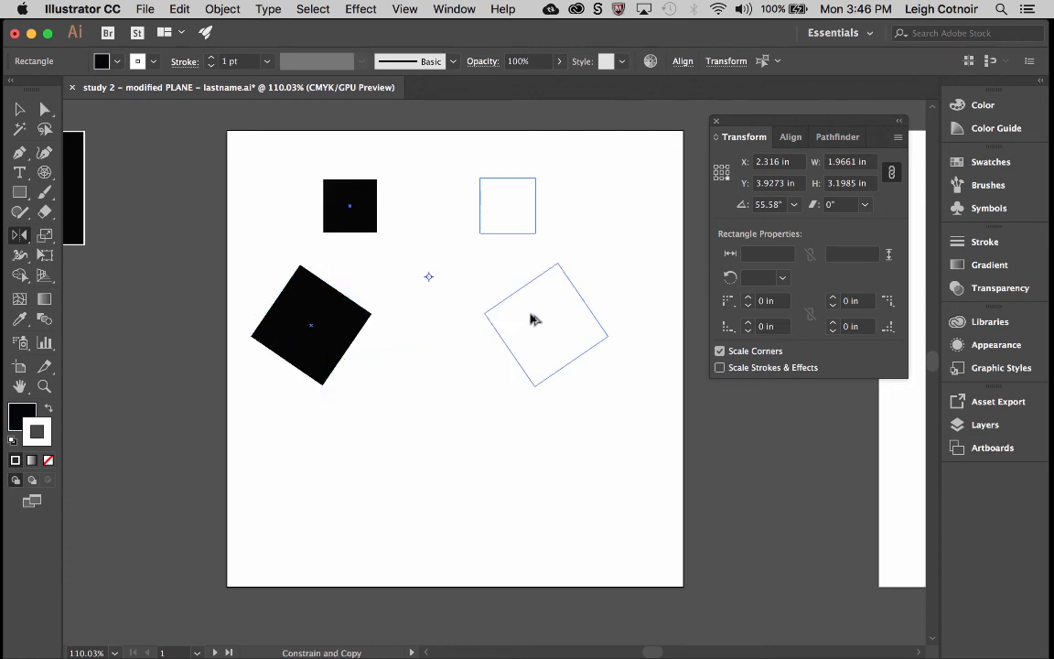
{"action": "left_click_drag", "start_coordinate": [535, 318], "coordinate": [536, 317]}
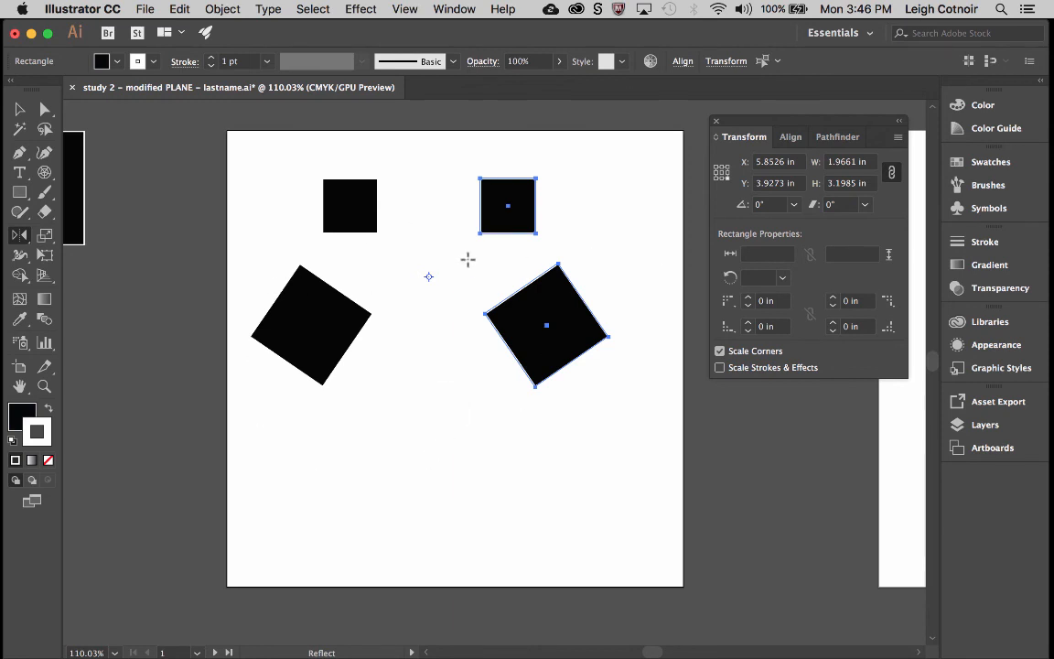
{"action": "key", "text": "ctrl+z"}
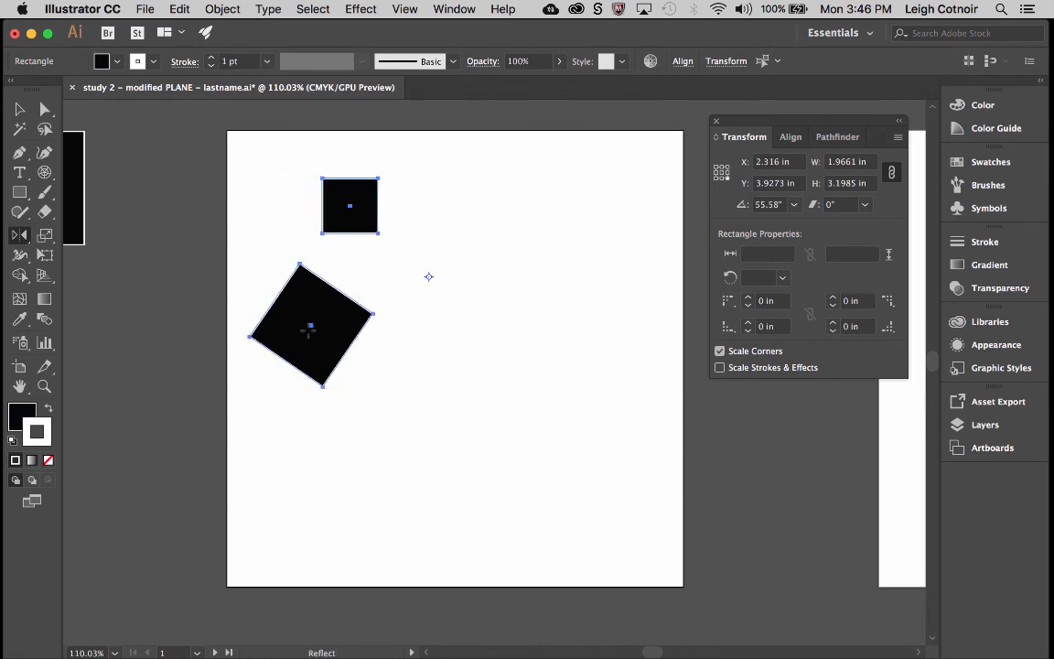
Copy both squares reflected across a tilted axis through the reference point beside them, and deselect everything.
{"action": "left_click_drag", "start_coordinate": [248, 338], "coordinate": [456, 388]}
{"action": "key", "text": "alt"}
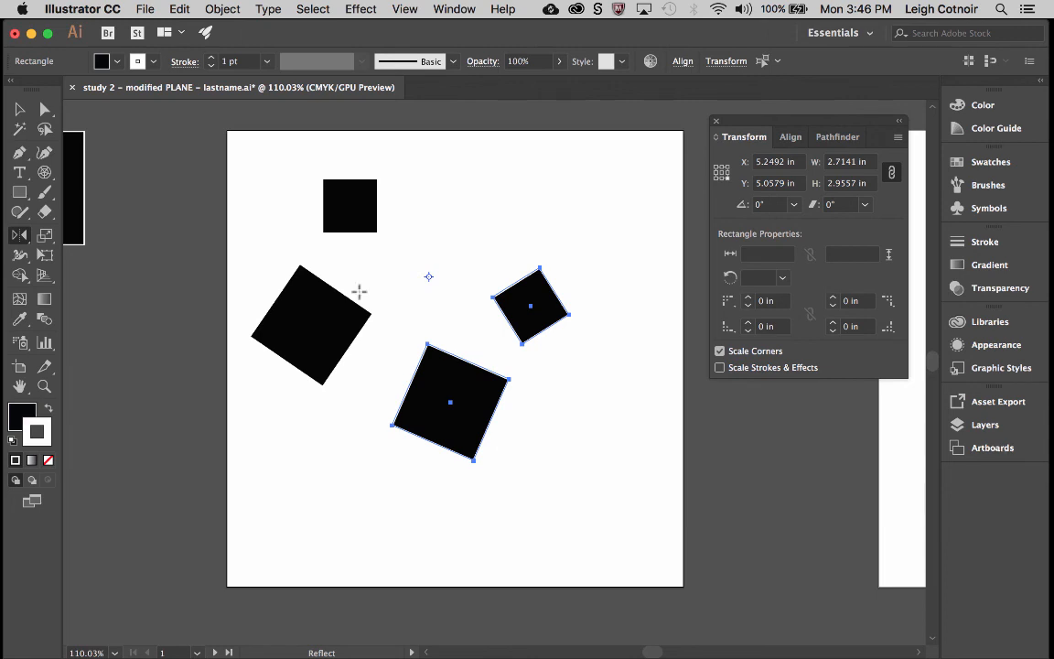
{"action": "left_click", "coordinate": [20, 109]}
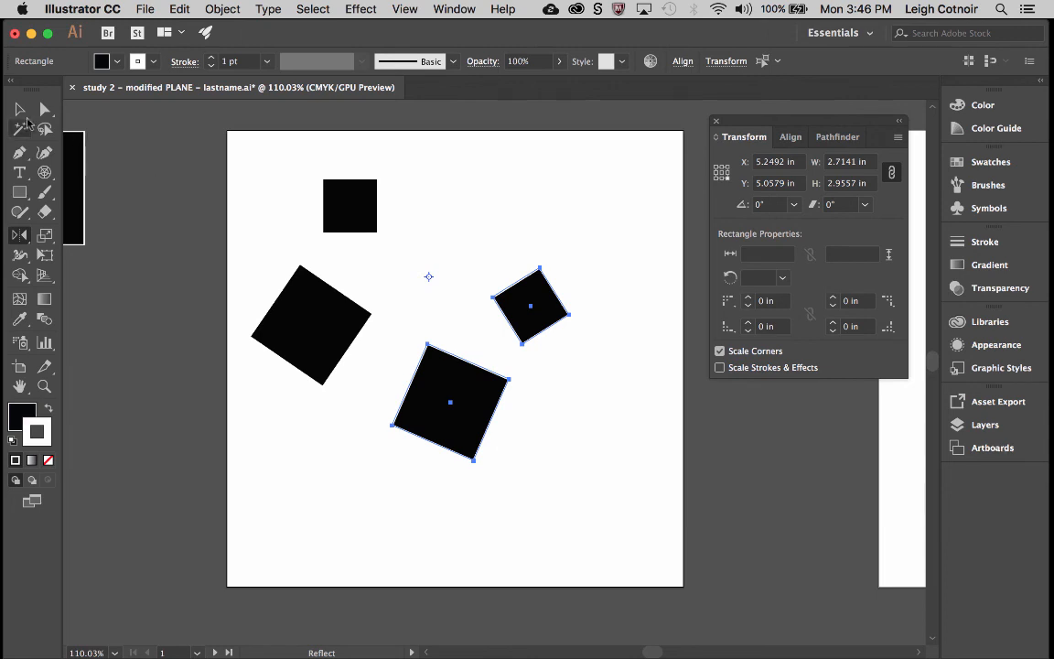
{"action": "left_click", "coordinate": [424, 165]}
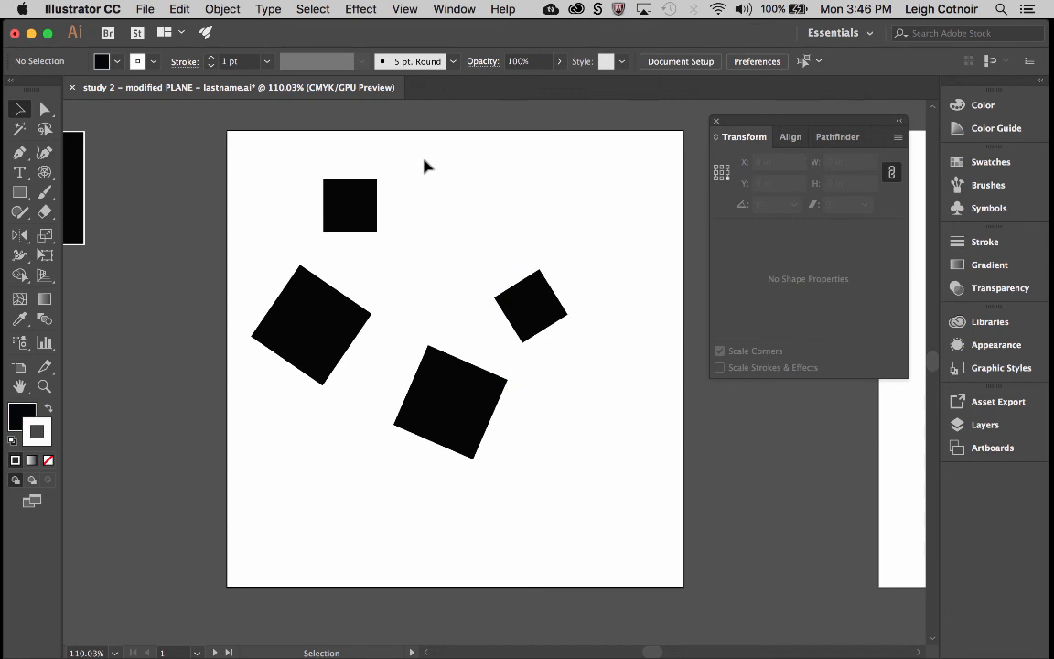